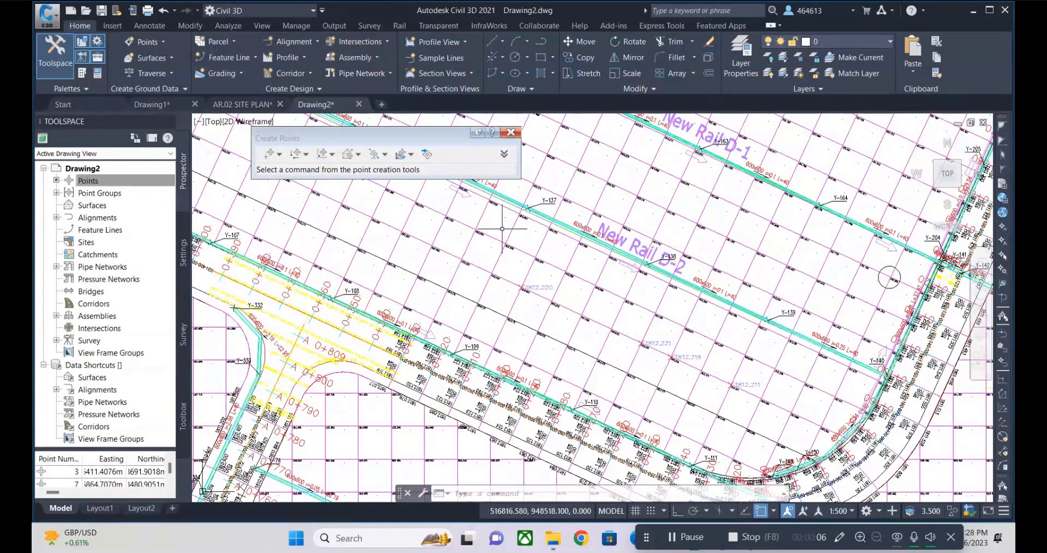
# Step: Place an aligned dimension reading 10.0000 between the 1812.221 and 1812.222 grid points
pyautogui.scroll(-2, 578, 349)
pyautogui.scroll(2, 638, 344)
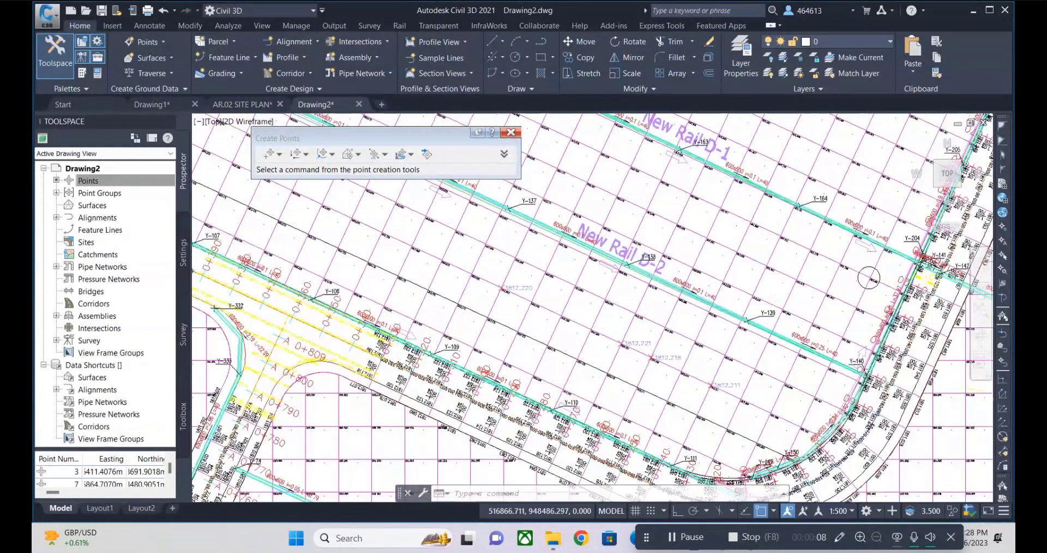
pyautogui.scroll(2, 647, 349)
pyautogui.scroll(4, 650, 353)
pyautogui.scroll(-4, 614, 386)
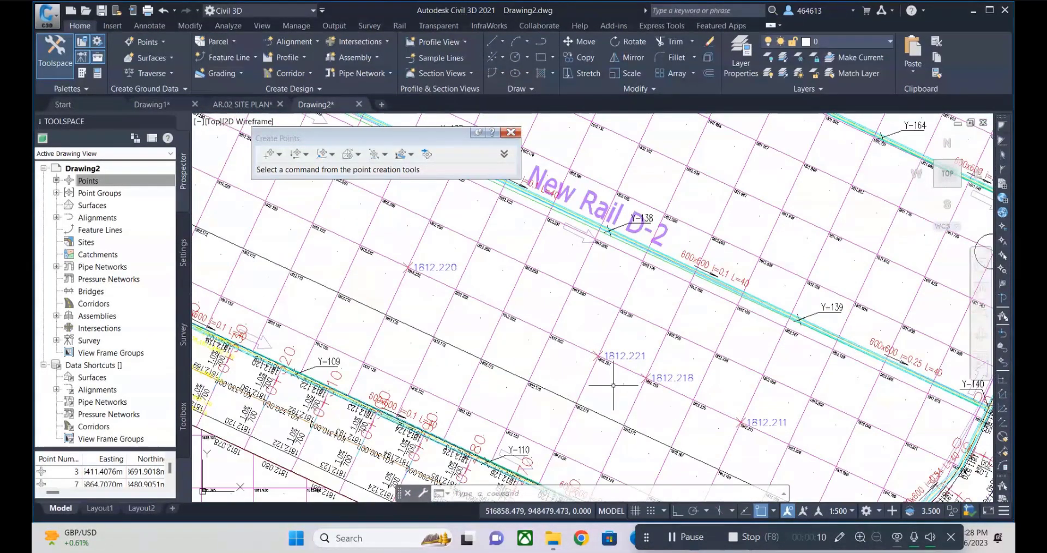
pyautogui.scroll(1, 464, 273)
pyautogui.scroll(1, 546, 283)
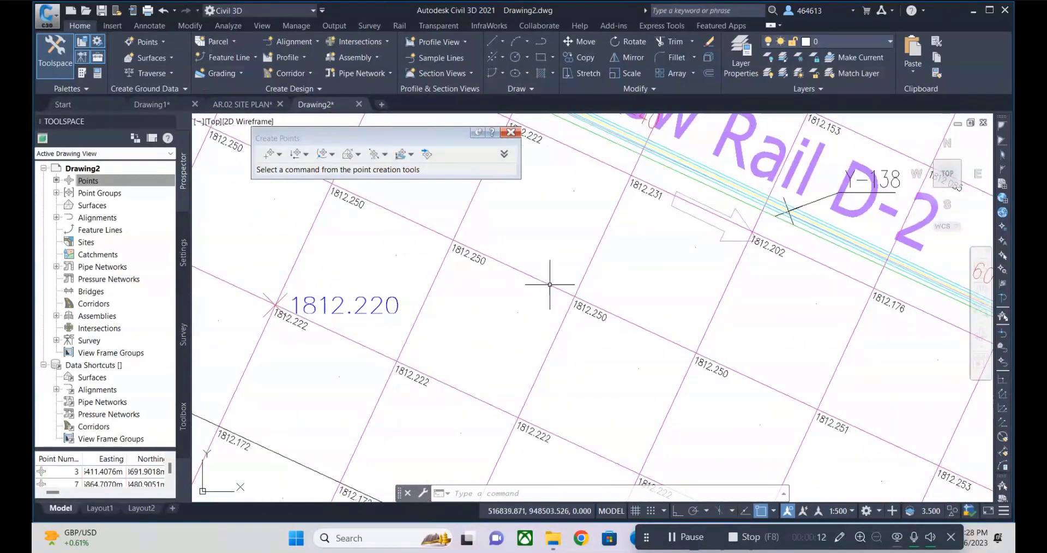
pyautogui.scroll(-1, 564, 327)
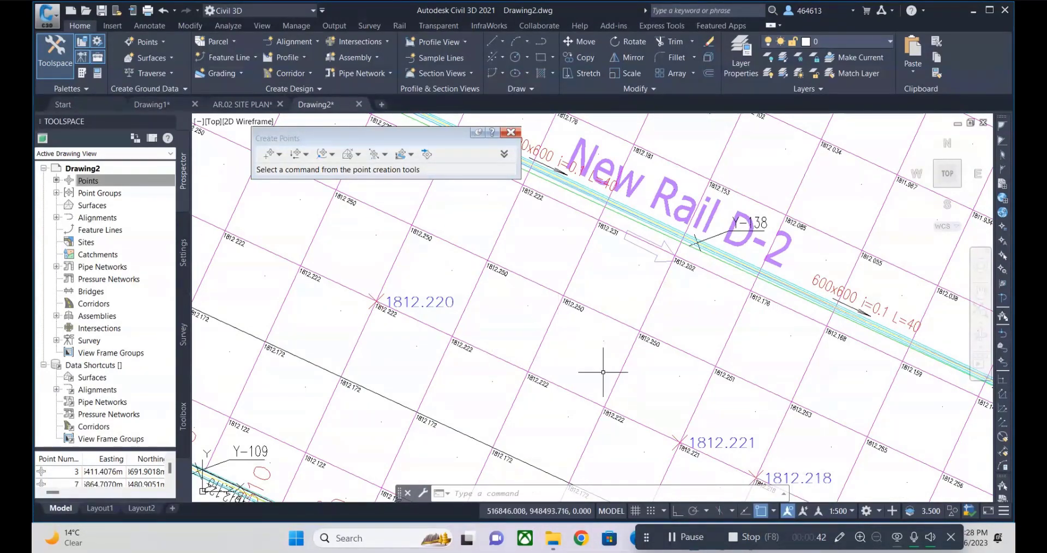
pyautogui.scroll(-5, 555, 339)
pyautogui.scroll(-3, 485, 316)
pyautogui.scroll(3, 463, 255)
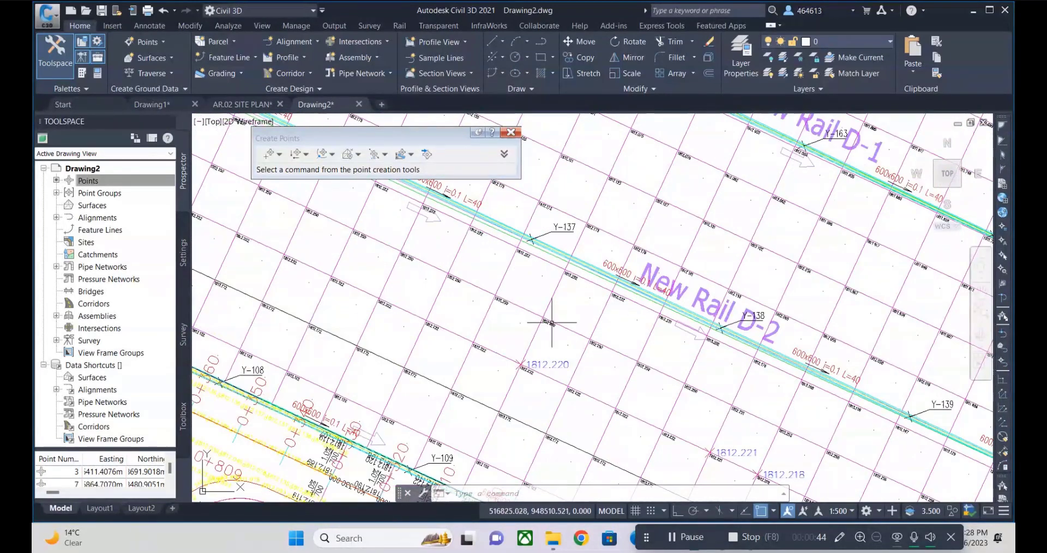
pyautogui.scroll(3, 552, 380)
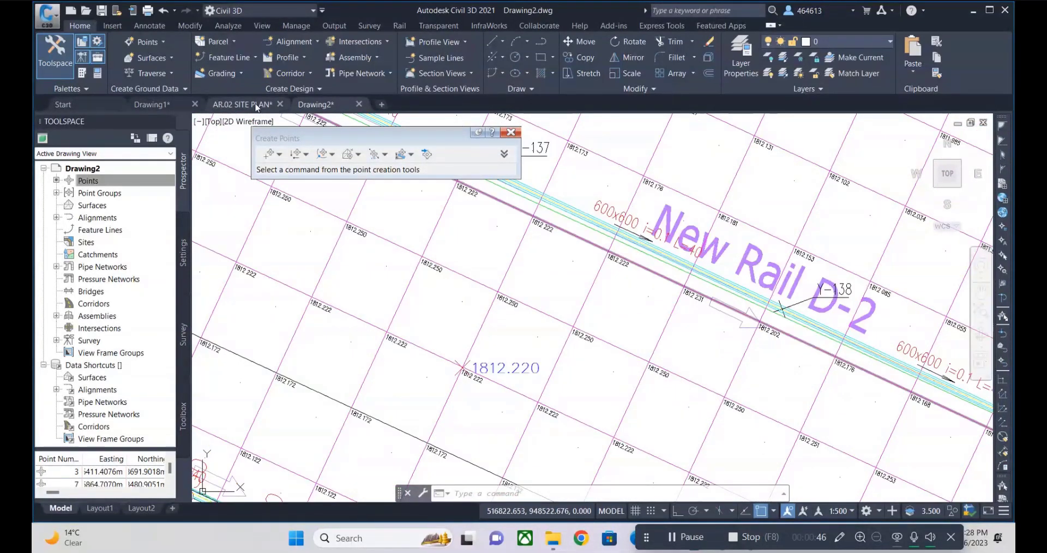
pyautogui.click(150, 26)
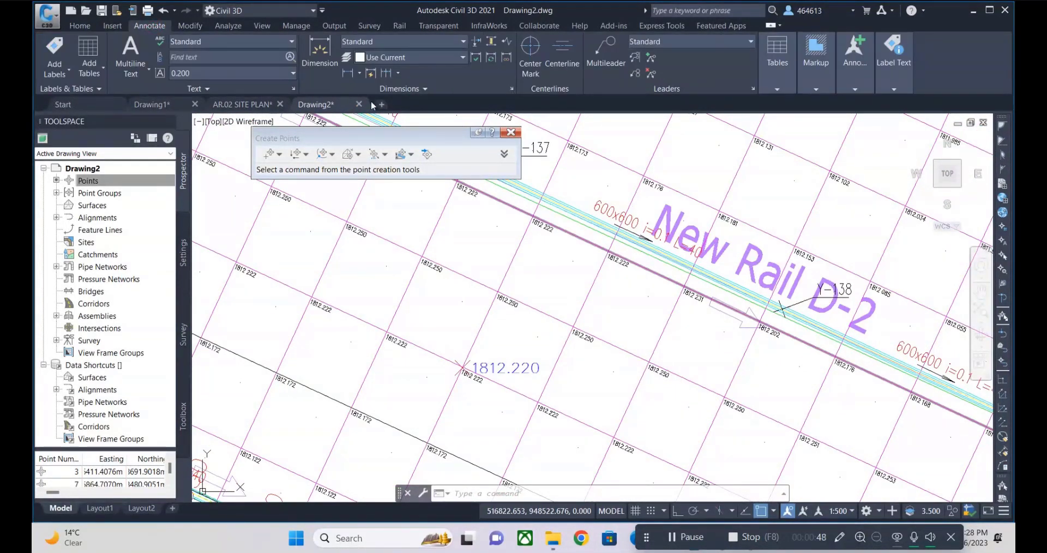
pyautogui.click(360, 73)
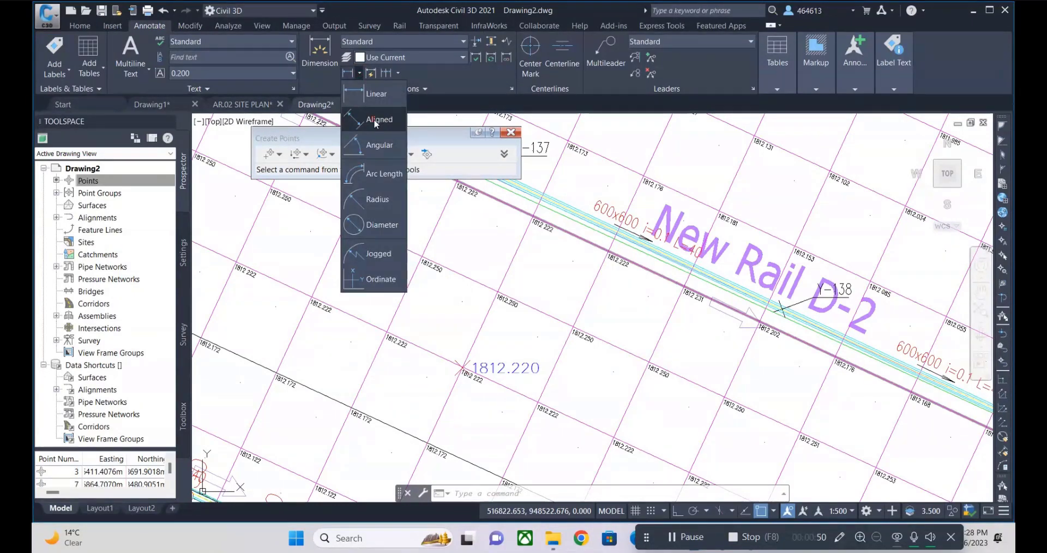
pyautogui.click(375, 118)
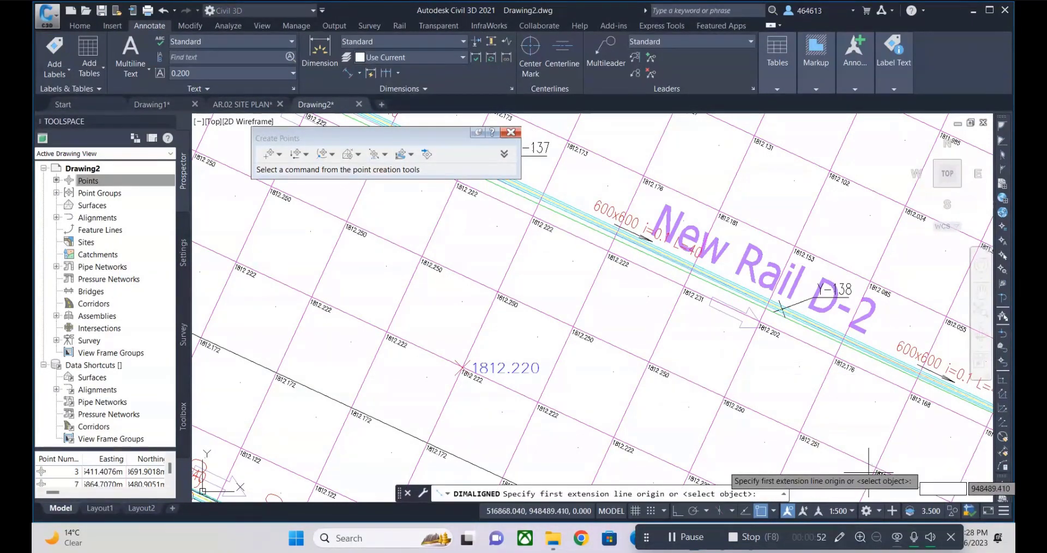
pyautogui.scroll(-2, 530, 309)
pyautogui.scroll(4, 659, 416)
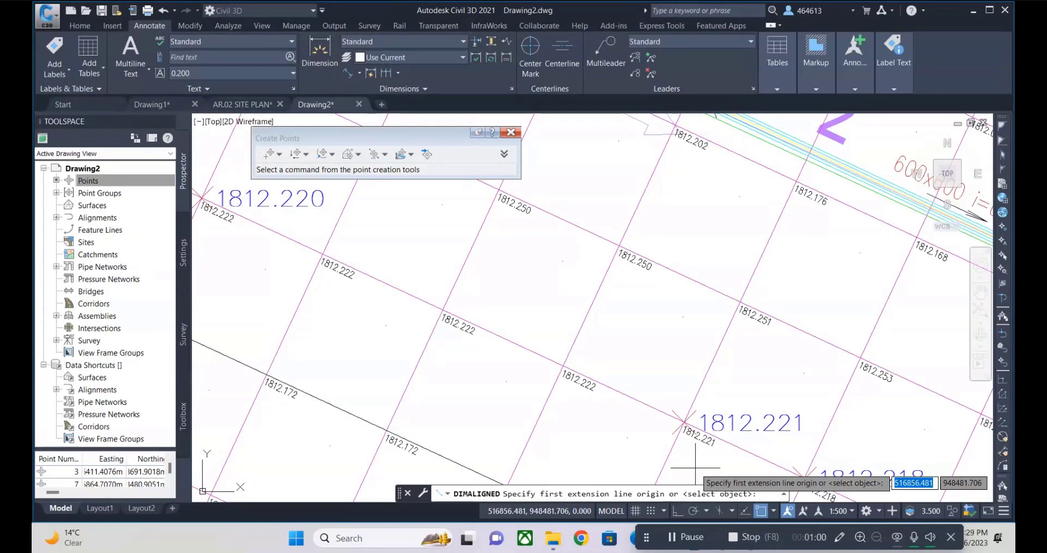
pyautogui.scroll(4, 684, 424)
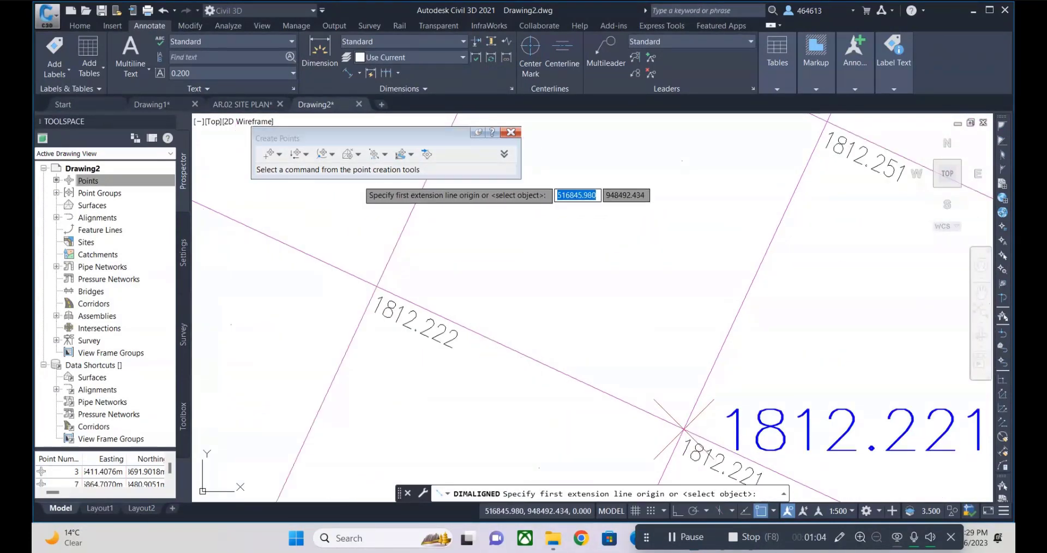
pyautogui.click(689, 418)
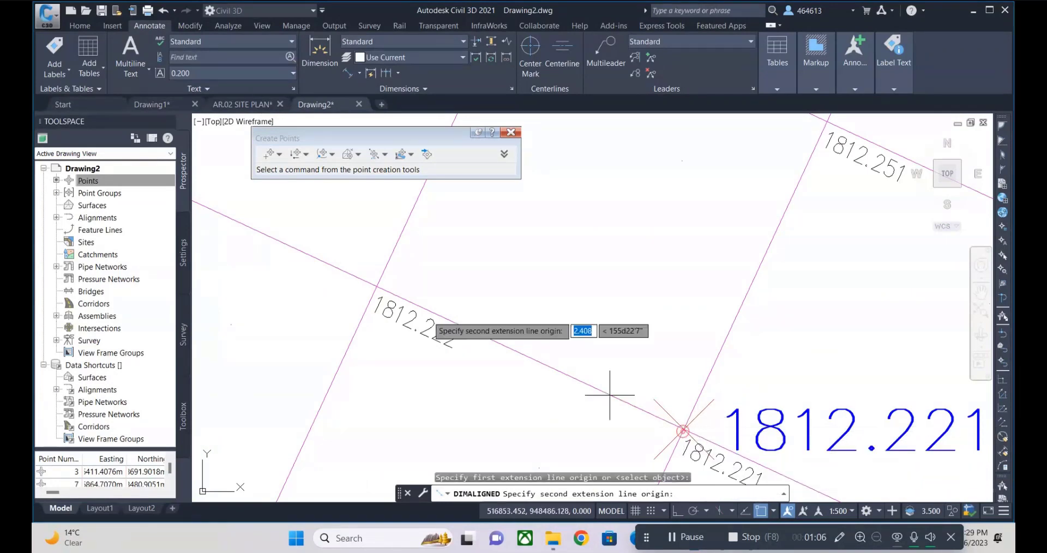
pyautogui.click(378, 285)
pyautogui.scroll(-2, 374, 289)
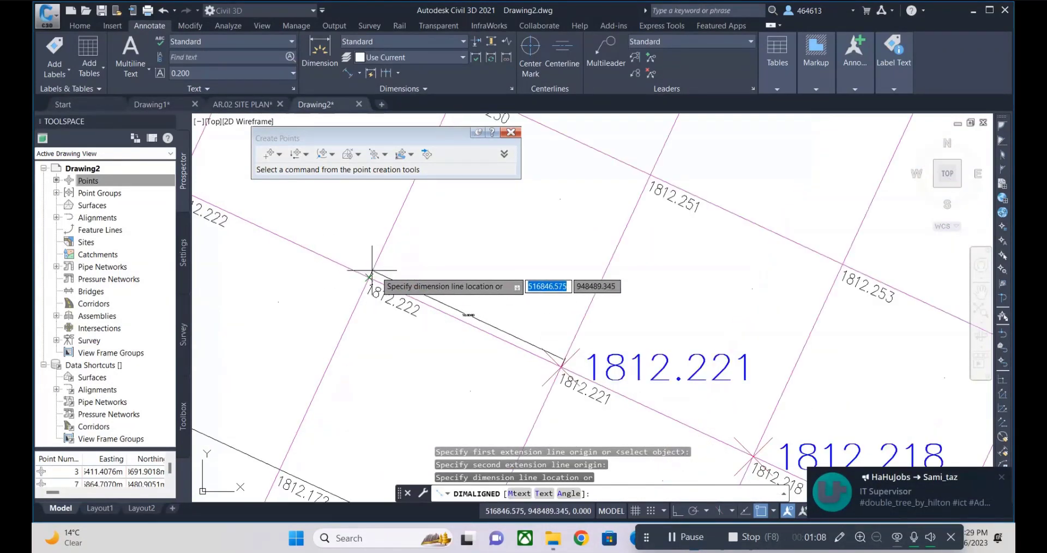
pyautogui.click(448, 276)
# Step: Add a second 10.0000 aligned dimension ending at the 1812.172 grid intersection
pyautogui.scroll(3, 449, 276)
pyautogui.scroll(-5, 423, 256)
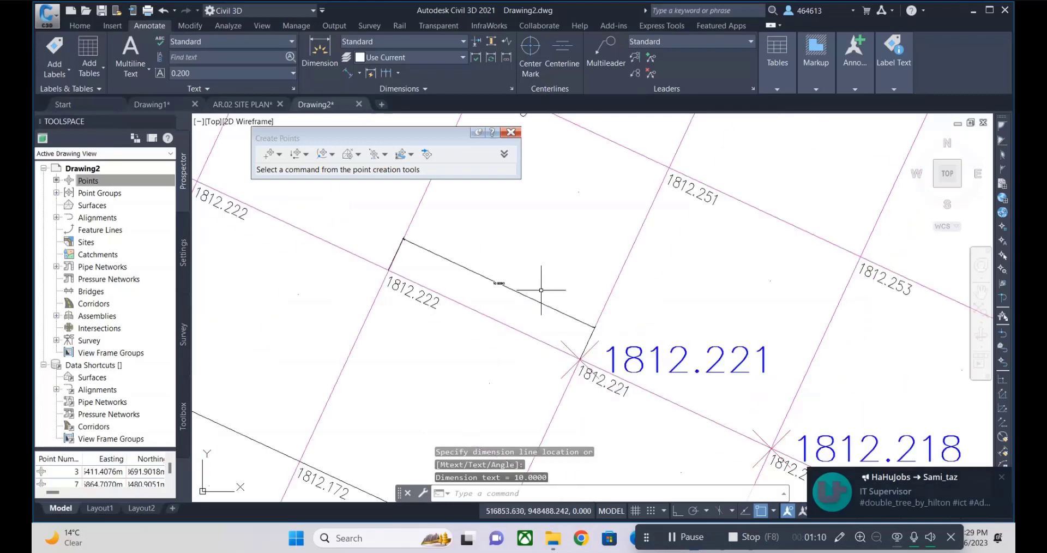
pyautogui.rightClick(556, 271)
pyautogui.click(586, 271)
pyautogui.scroll(3, 396, 269)
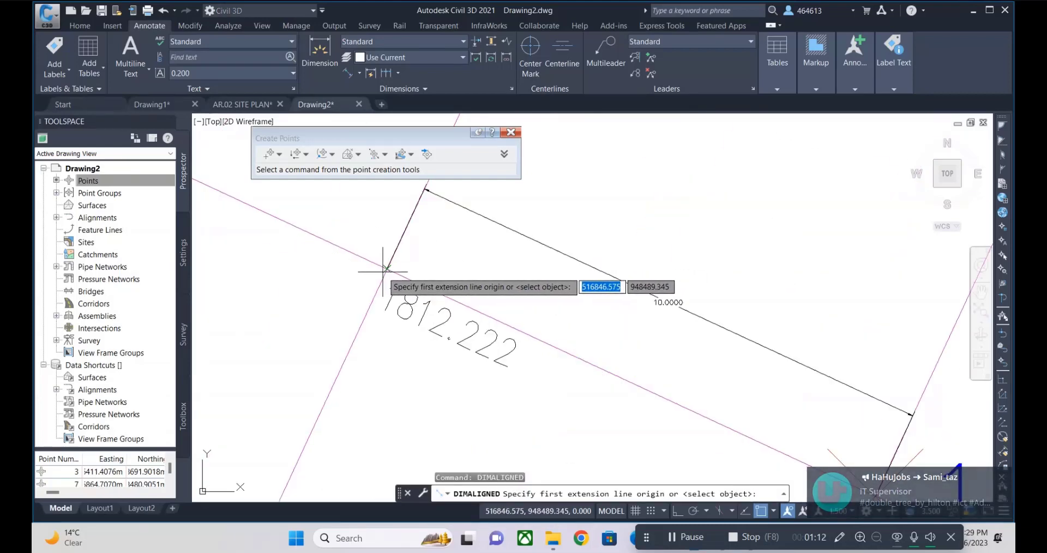
pyautogui.scroll(3, 386, 273)
pyautogui.click(384, 261)
pyautogui.scroll(-2, 491, 278)
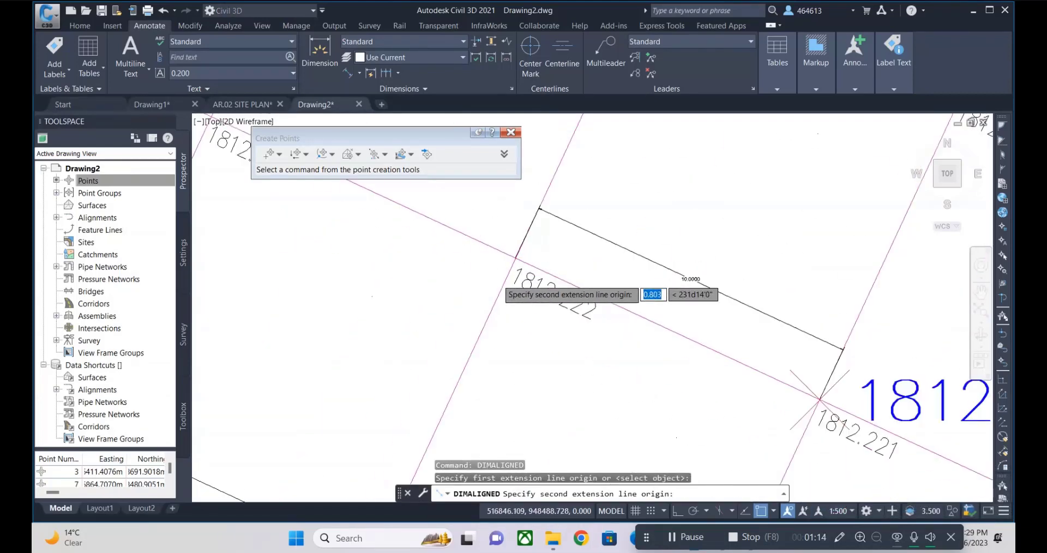
pyautogui.scroll(-3, 468, 339)
pyautogui.scroll(3, 468, 357)
pyautogui.scroll(2, 473, 359)
pyautogui.click(474, 360)
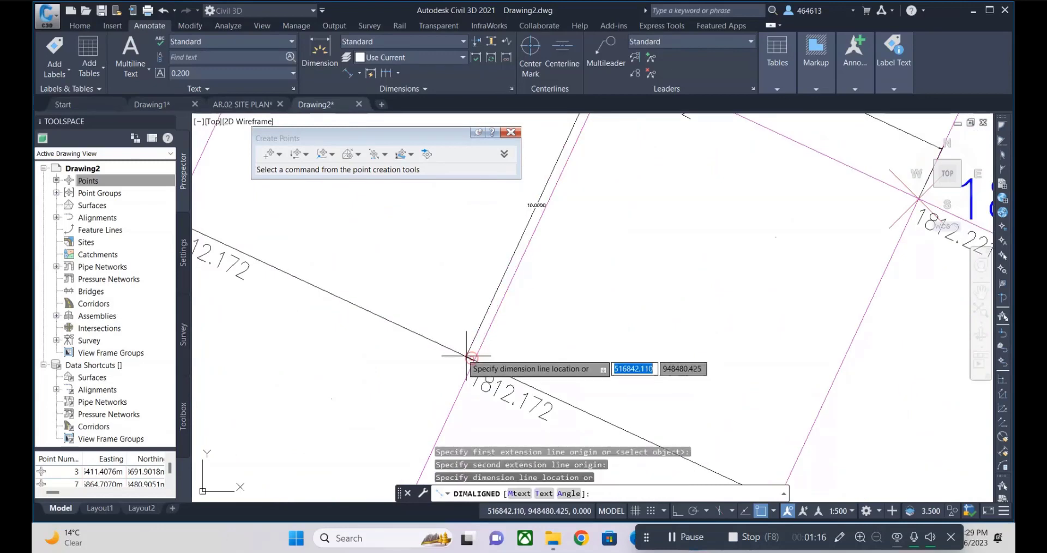
pyautogui.scroll(-3, 468, 358)
pyautogui.scroll(2, 458, 349)
pyautogui.scroll(2, 431, 318)
pyautogui.click(428, 316)
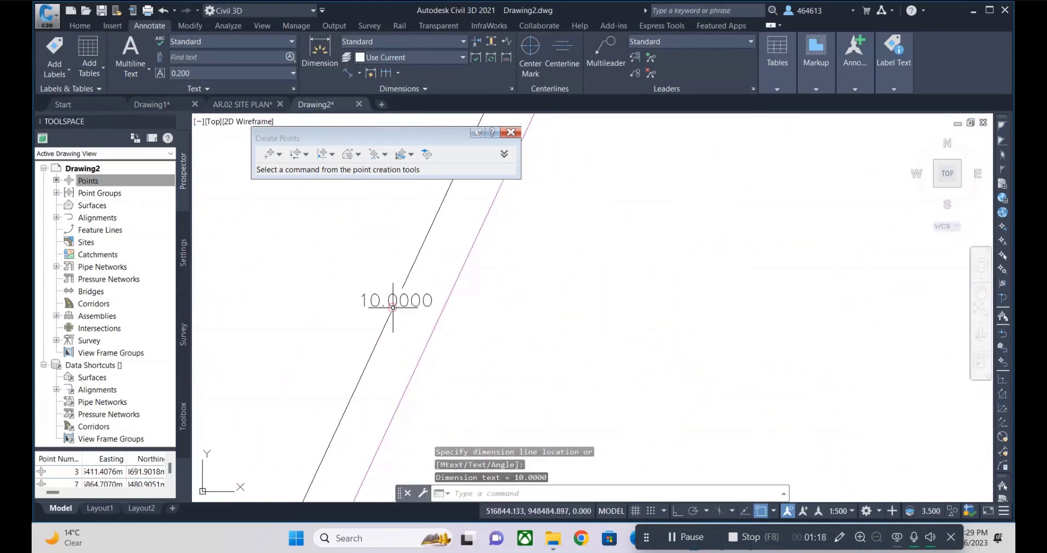
# Step: Delete the extra dimension and clear the leftover selection
pyautogui.click(374, 299)
pyautogui.click(378, 297)
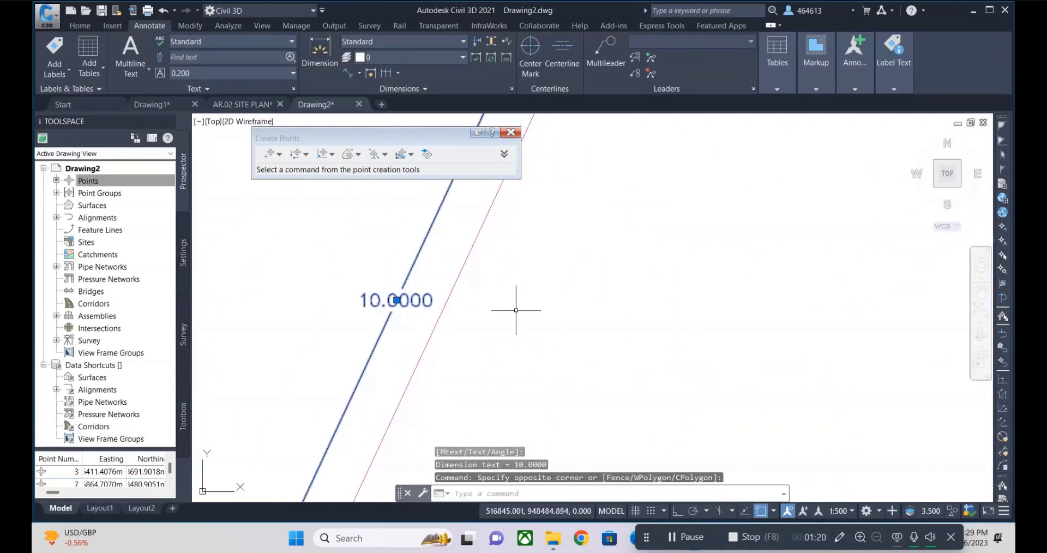
pyautogui.press('Delete')
pyautogui.scroll(-3, 397, 299)
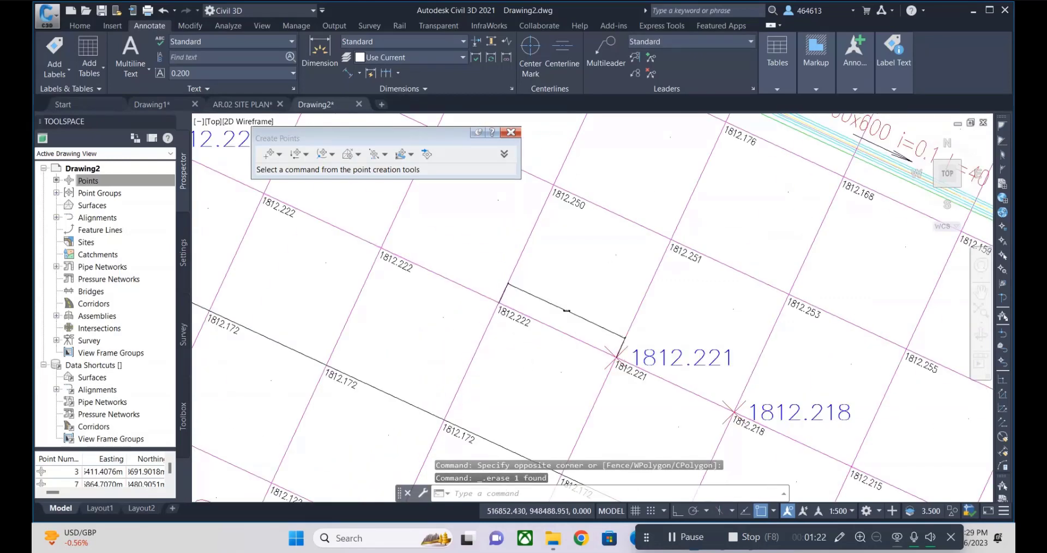
pyautogui.scroll(2, 578, 322)
pyautogui.click(599, 315)
pyautogui.click(556, 334)
pyautogui.scroll(-5, 540, 322)
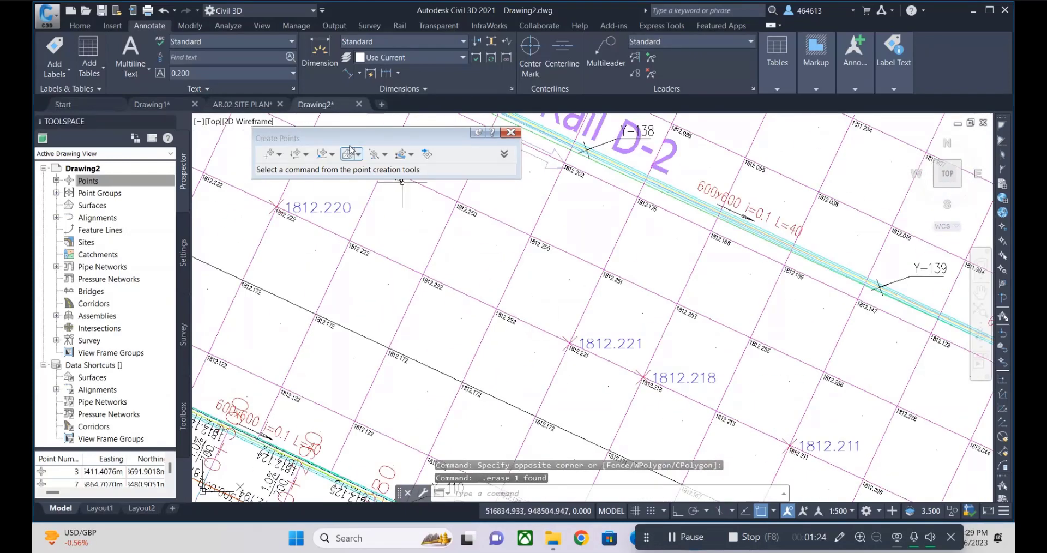
# Step: Move the Create Points toolbar aside and zoom into the 1812.222/1812.250 grid near Y-137
pyautogui.moveTo(366, 137); pyautogui.dragTo(349, 83)
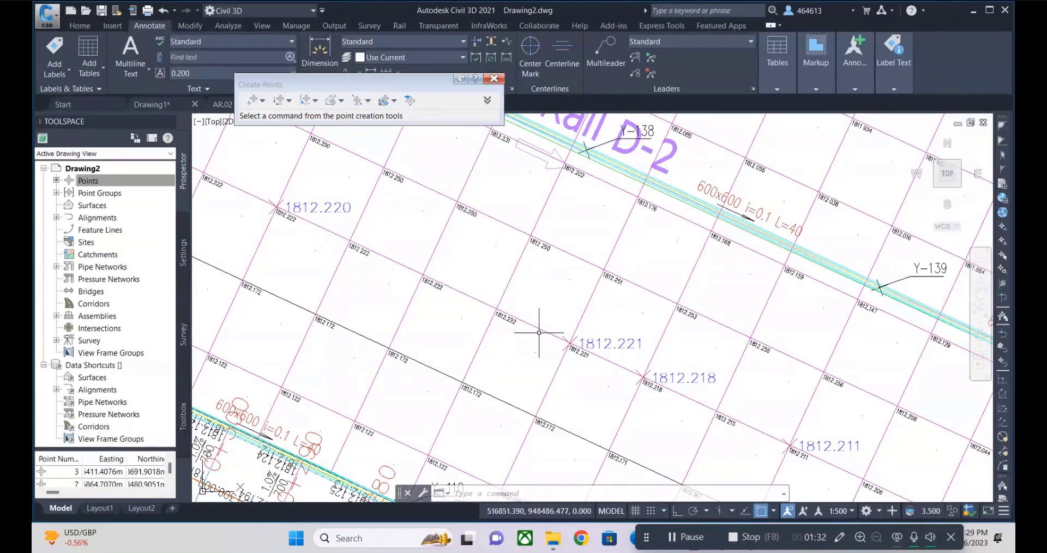
pyautogui.scroll(-3, 539, 332)
pyautogui.scroll(4, 580, 350)
pyautogui.scroll(2, 694, 396)
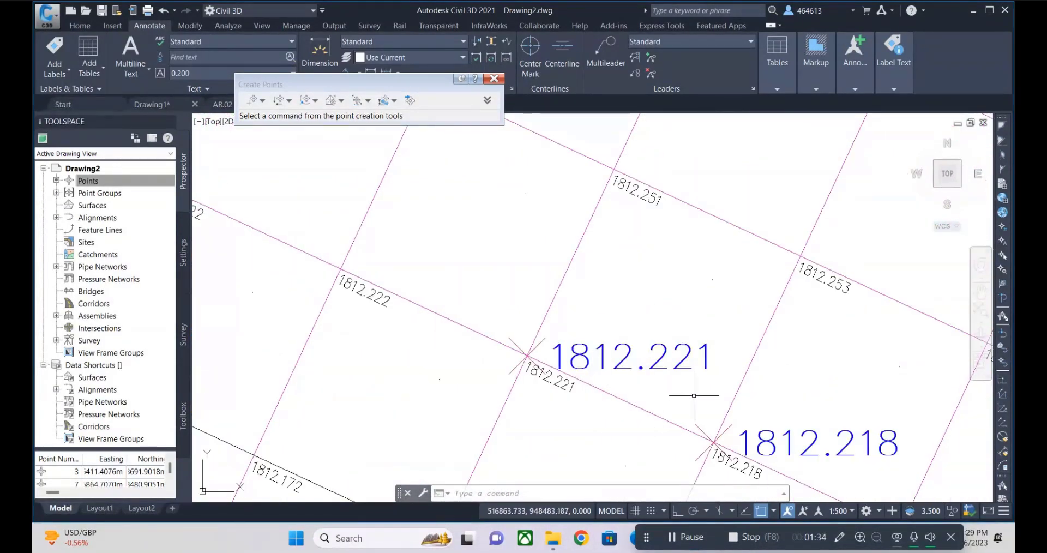
pyautogui.scroll(-1, 693, 396)
pyautogui.scroll(-2, 600, 366)
pyautogui.scroll(-2, 545, 343)
pyautogui.scroll(4, 533, 338)
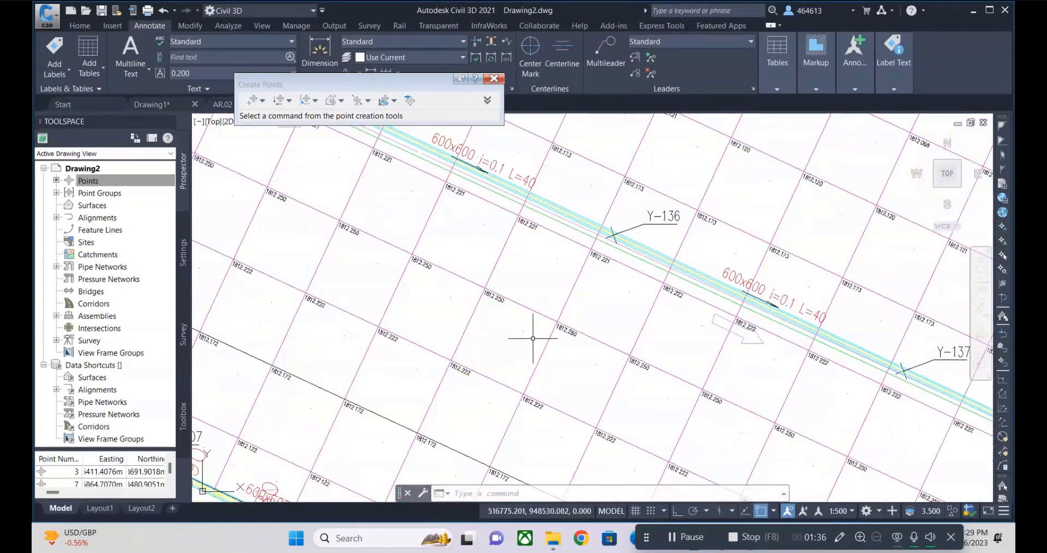
pyautogui.scroll(4, 563, 336)
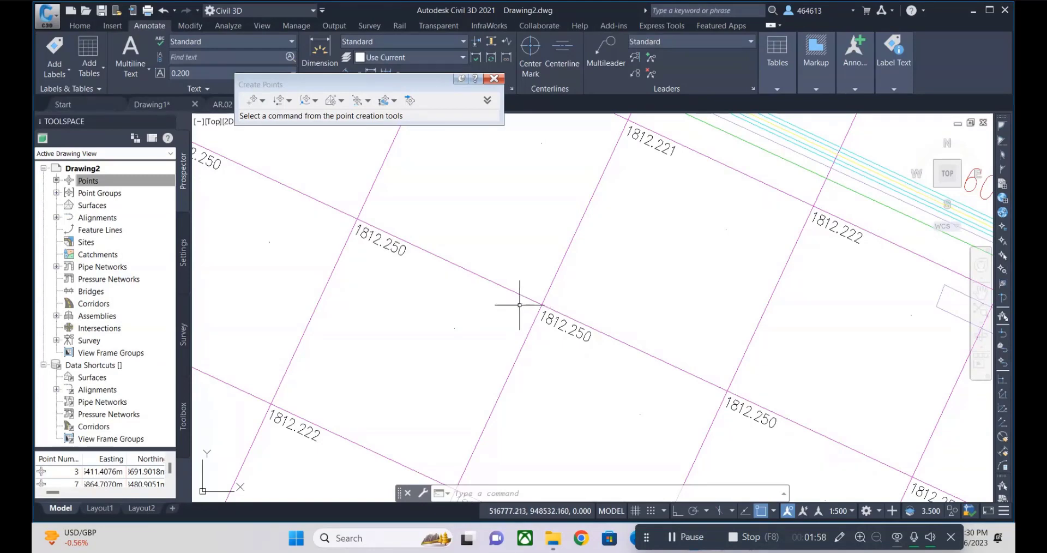
pyautogui.scroll(-2, 427, 249)
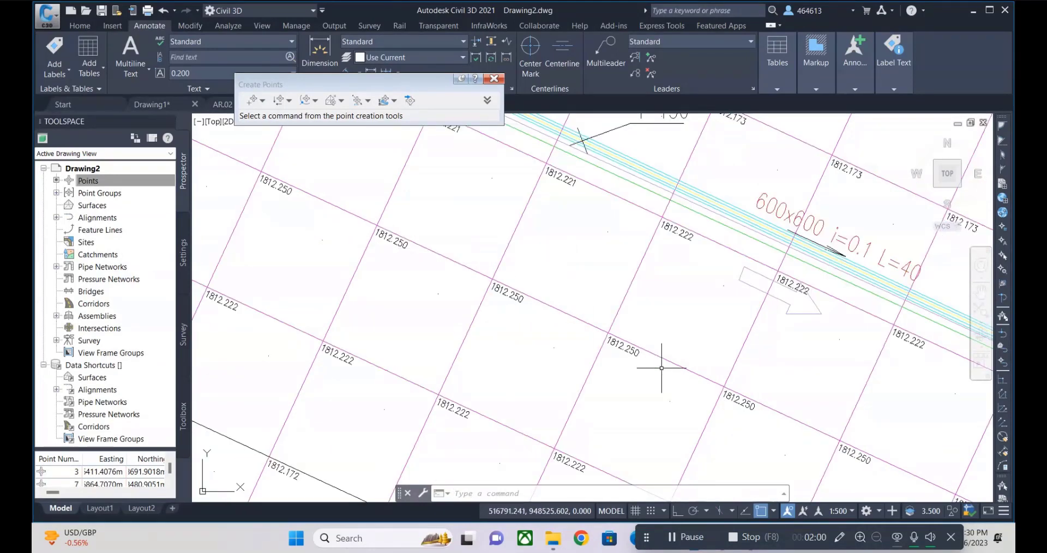
pyautogui.scroll(-2, 546, 366)
pyautogui.scroll(-2, 508, 326)
pyautogui.scroll(3, 611, 382)
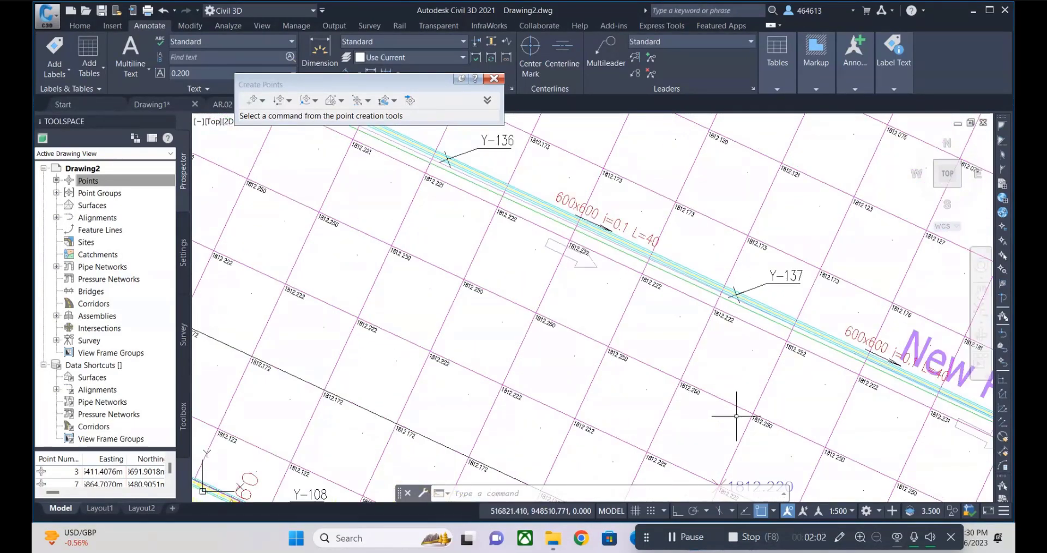
pyautogui.scroll(2, 737, 416)
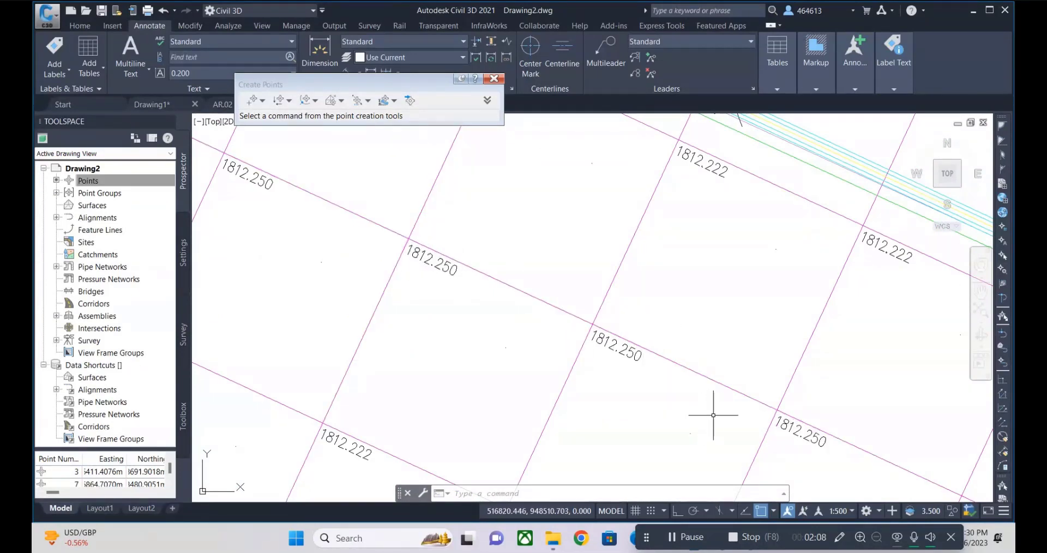
pyautogui.scroll(-6, 608, 318)
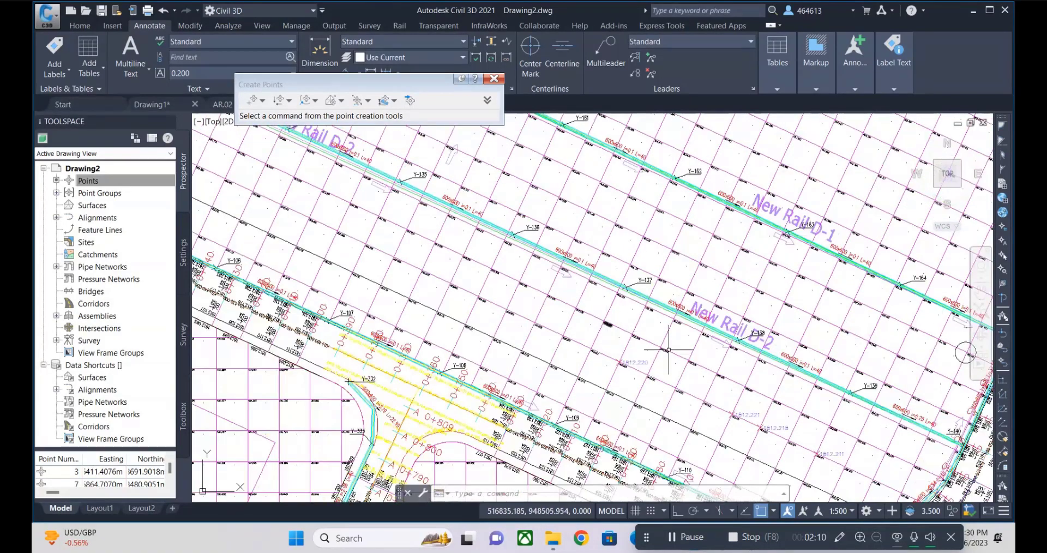
pyautogui.scroll(2, 595, 309)
pyautogui.scroll(2, 583, 312)
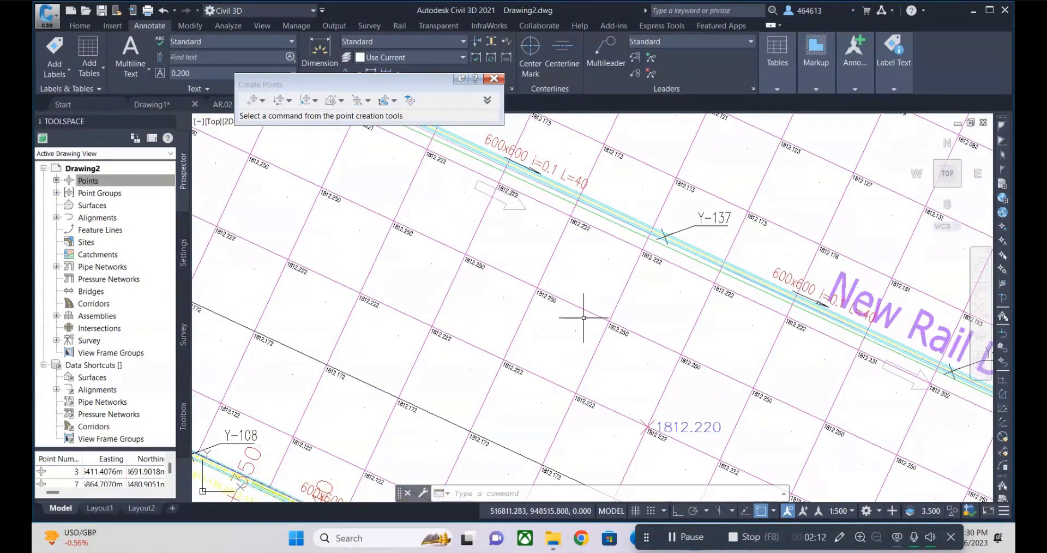
pyautogui.scroll(2, 578, 297)
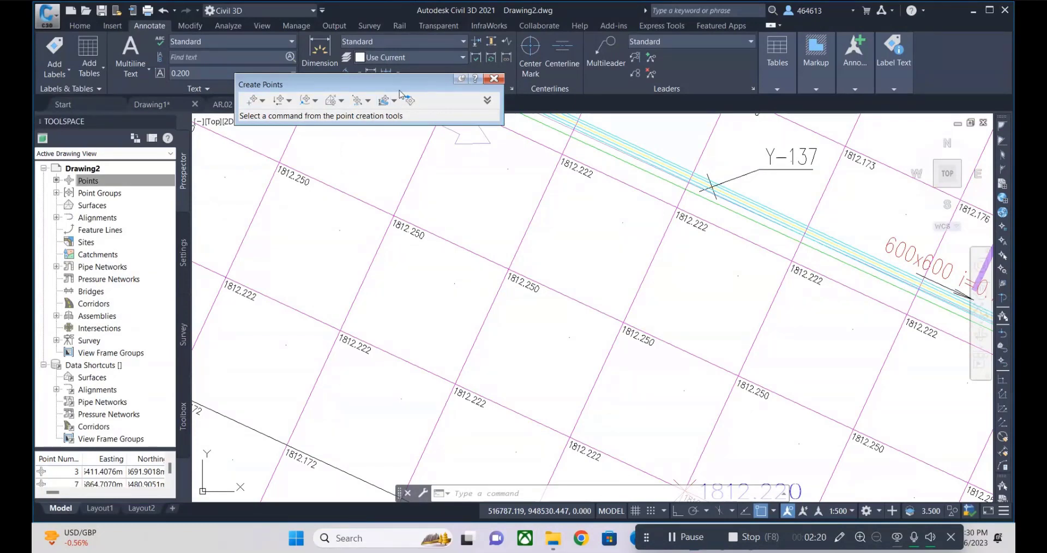
# Step: Close the Create Points toolbar, reopen it via Prospector's Points > Create, and move it up
pyautogui.moveTo(401, 91); pyautogui.dragTo(473, 94)
pyautogui.click(507, 80)
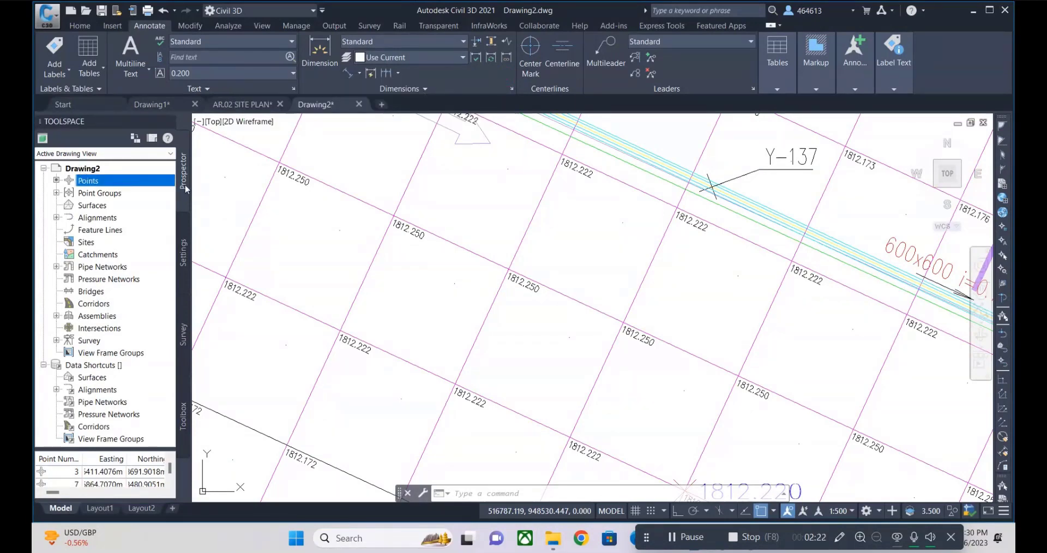
pyautogui.click(80, 25)
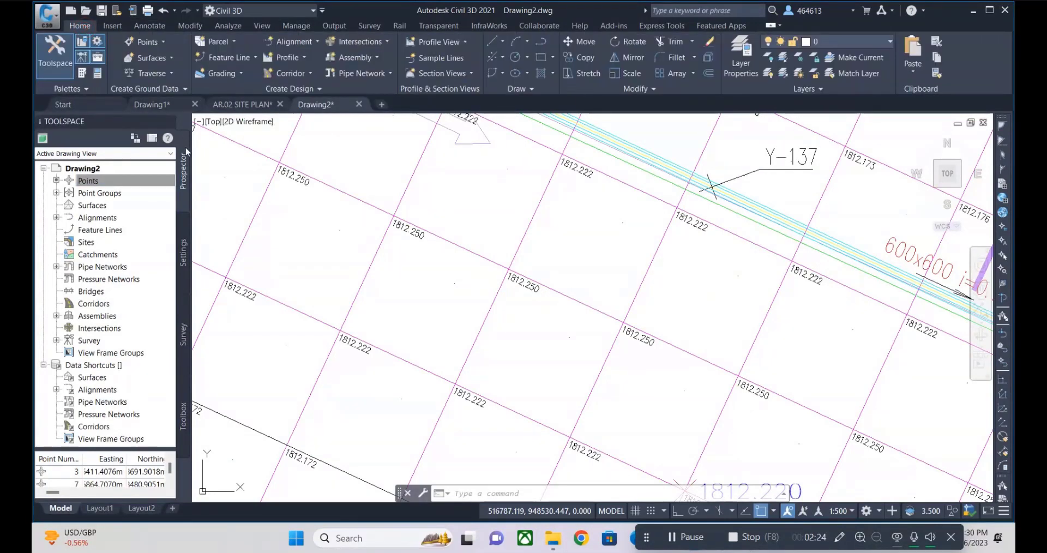
pyautogui.click(167, 41)
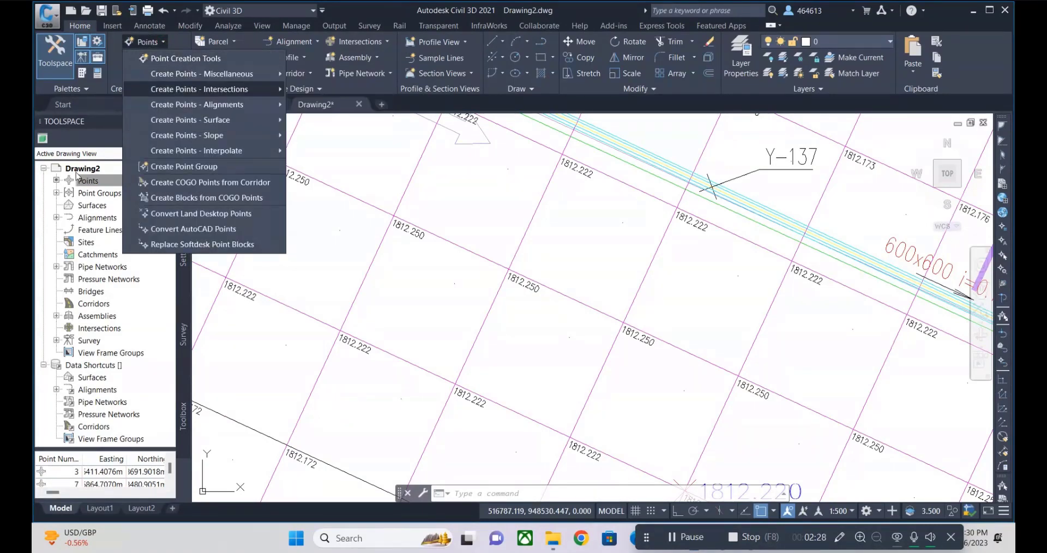
pyautogui.click(102, 144)
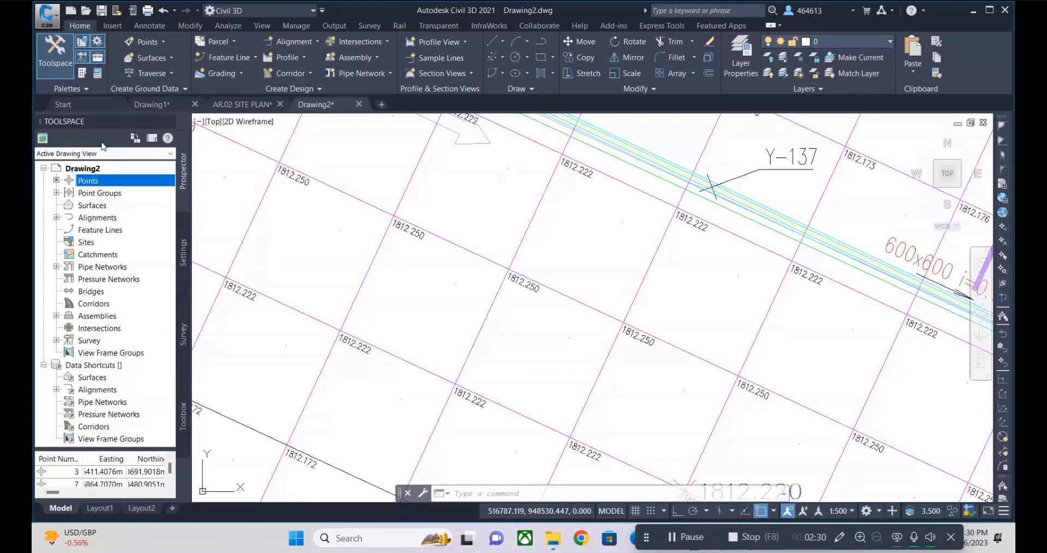
pyautogui.rightClick(101, 186)
pyautogui.click(134, 192)
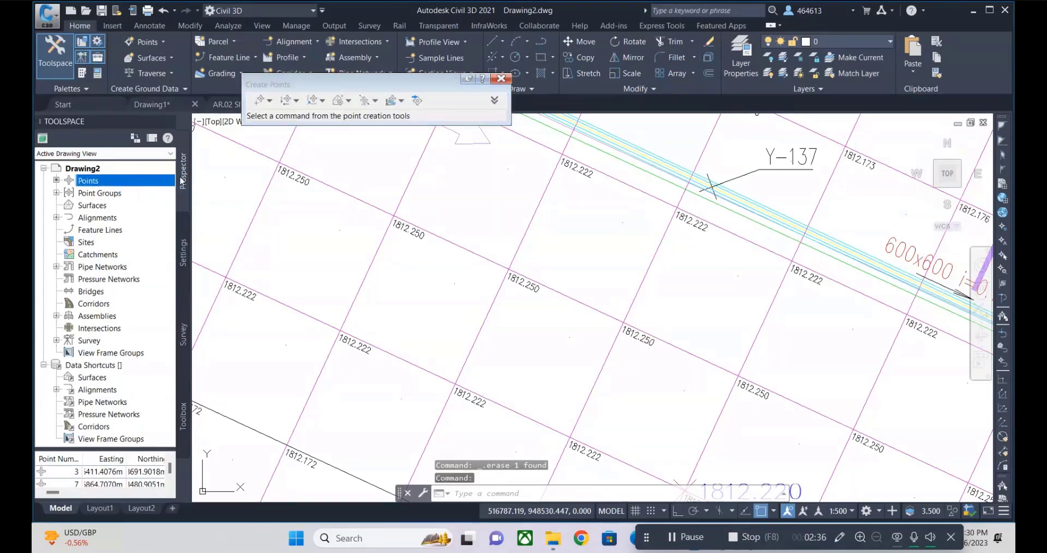
pyautogui.moveTo(422, 85); pyautogui.dragTo(424, 63)
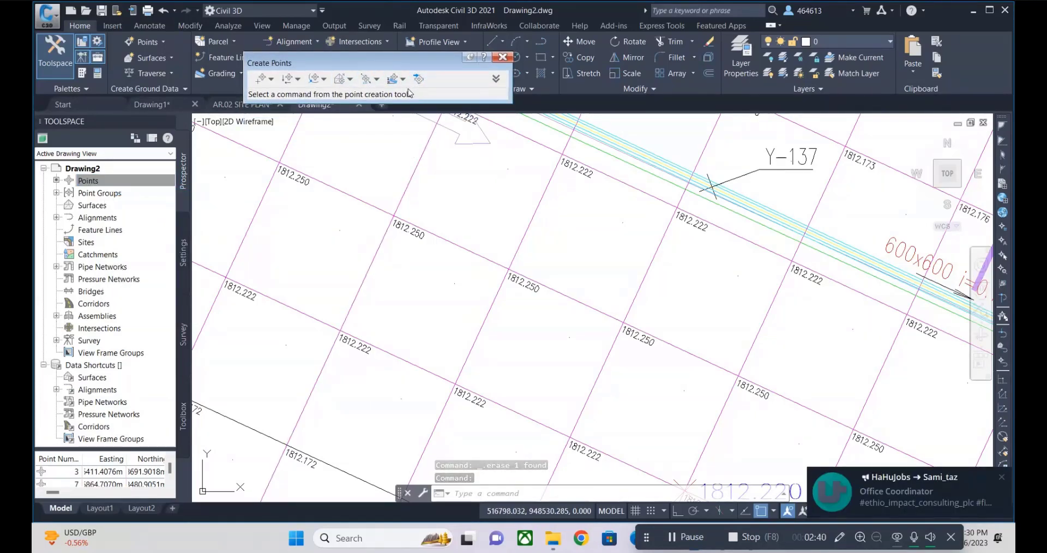
pyautogui.click(378, 79)
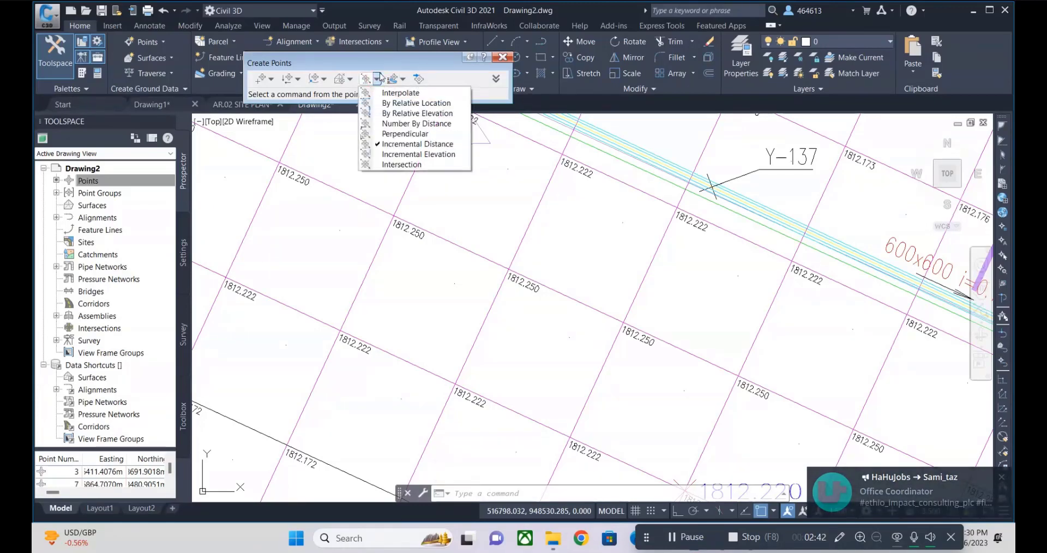
pyautogui.click(384, 64)
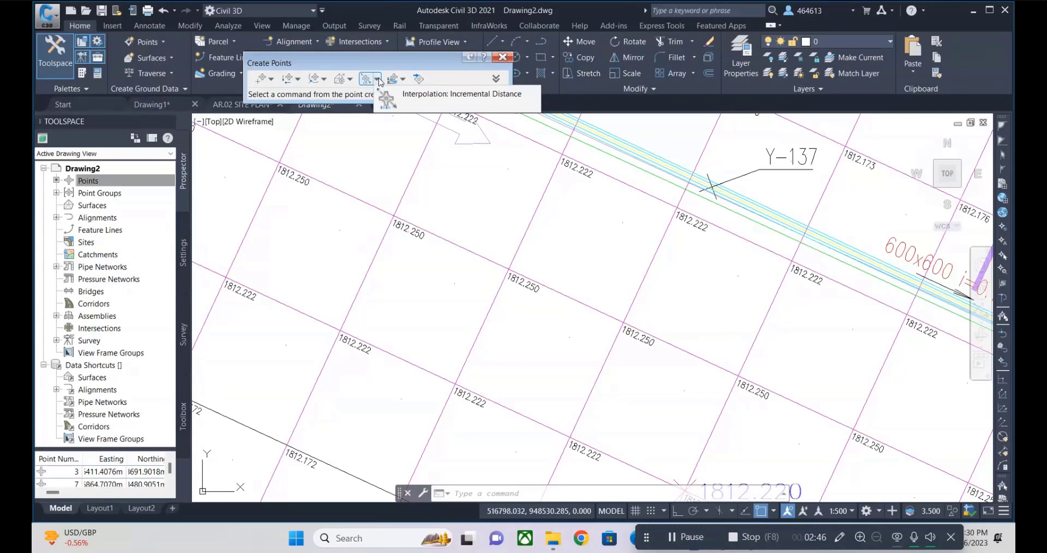
pyautogui.click(378, 80)
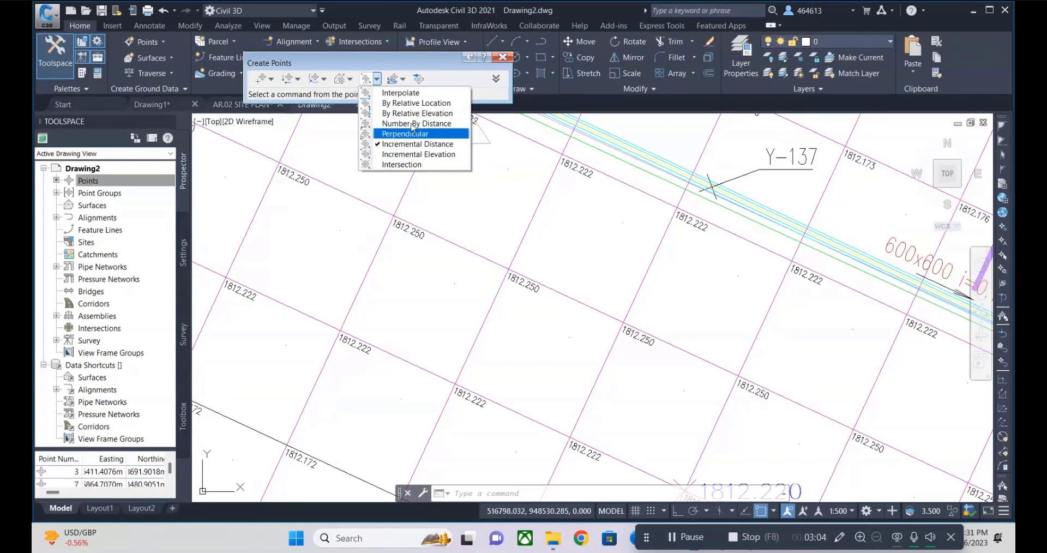
pyautogui.click(411, 93)
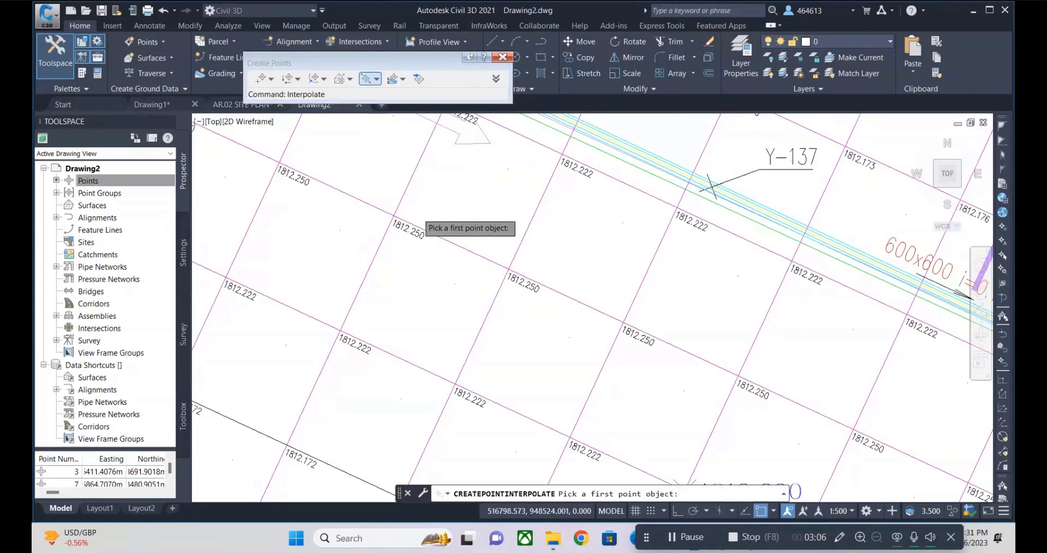
pyautogui.scroll(-5, 431, 227)
pyautogui.scroll(3, 682, 396)
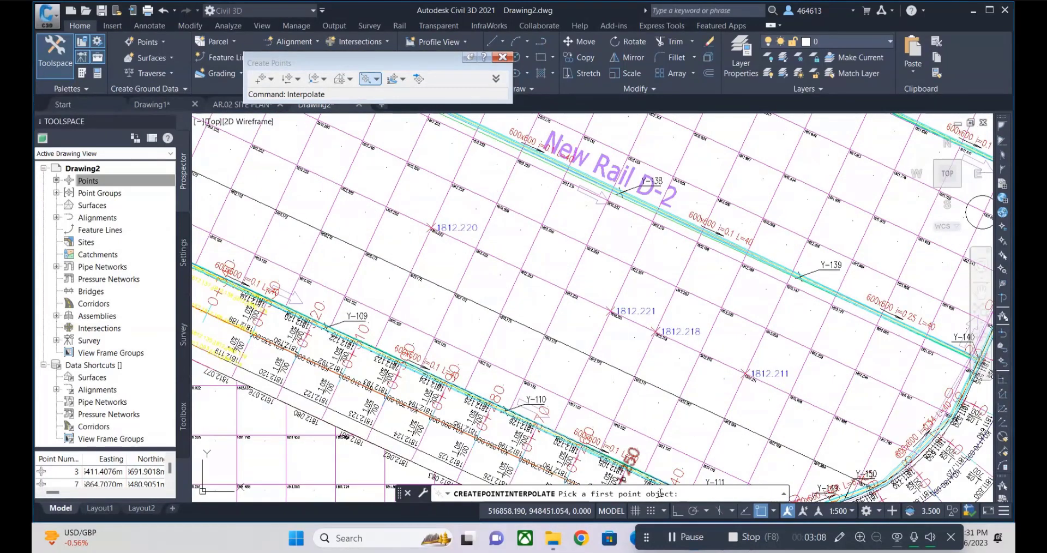
pyautogui.scroll(3, 773, 402)
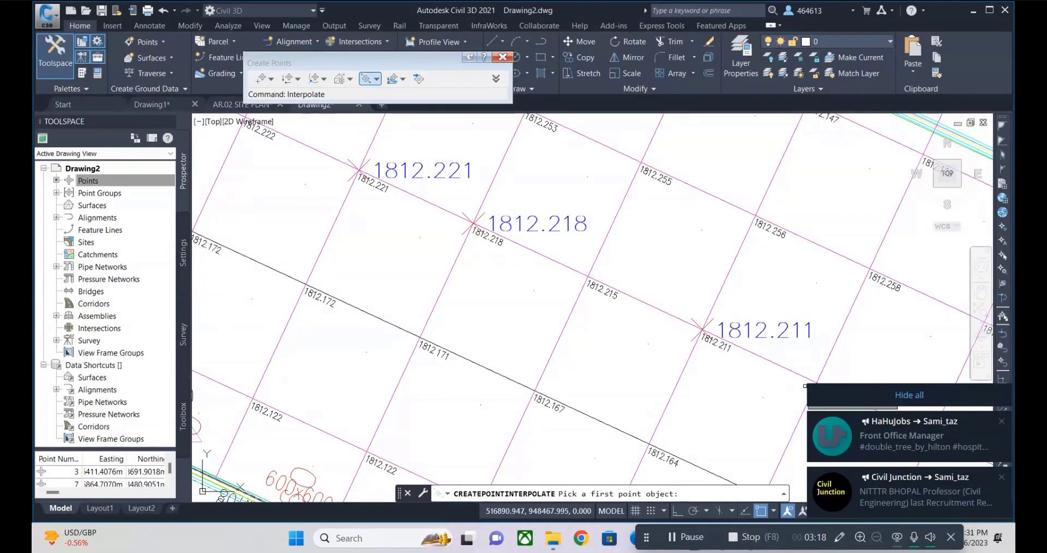
pyautogui.scroll(-2, 691, 279)
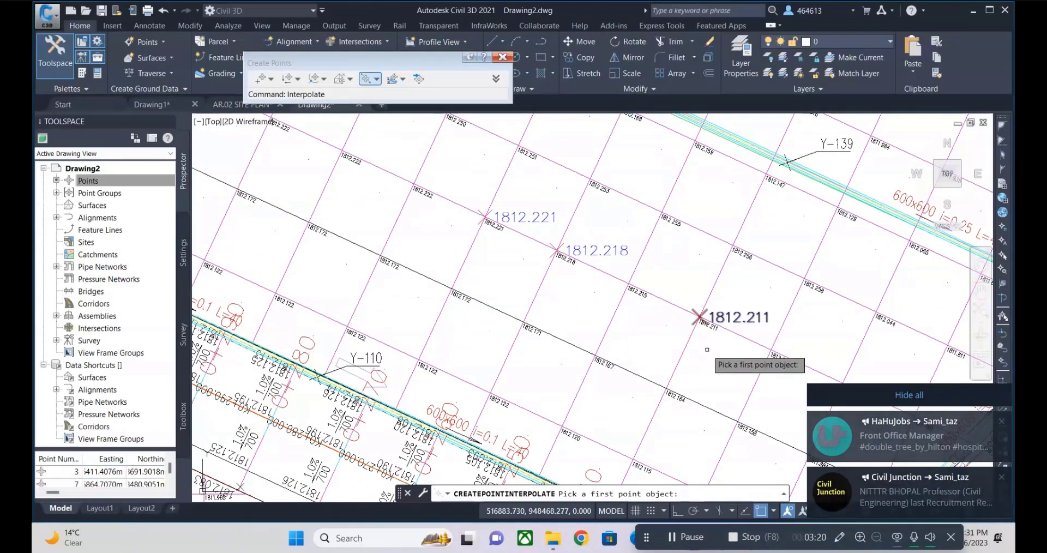
pyautogui.scroll(-3, 611, 323)
pyautogui.scroll(2, 788, 387)
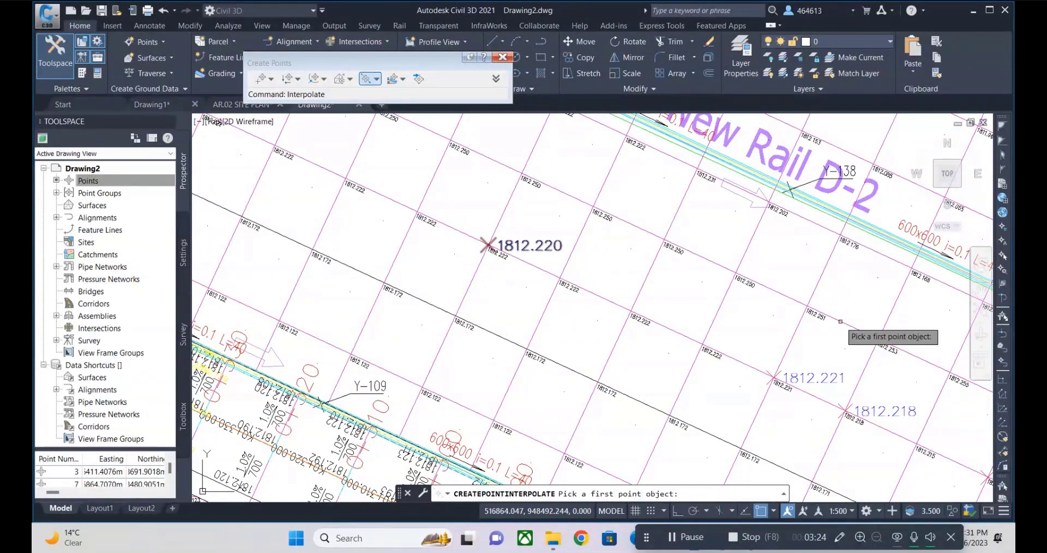
pyautogui.scroll(2, 712, 375)
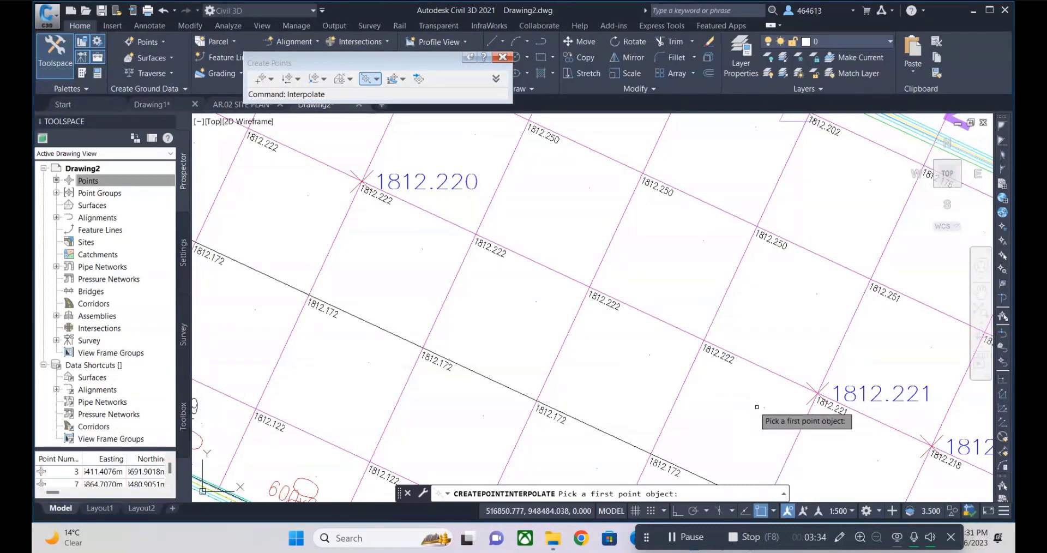
pyautogui.press('Escape')
# Step: Edit point 10's elevation from 1812.220 to 1812.222 in the Panorama point editor
pyautogui.click(441, 185)
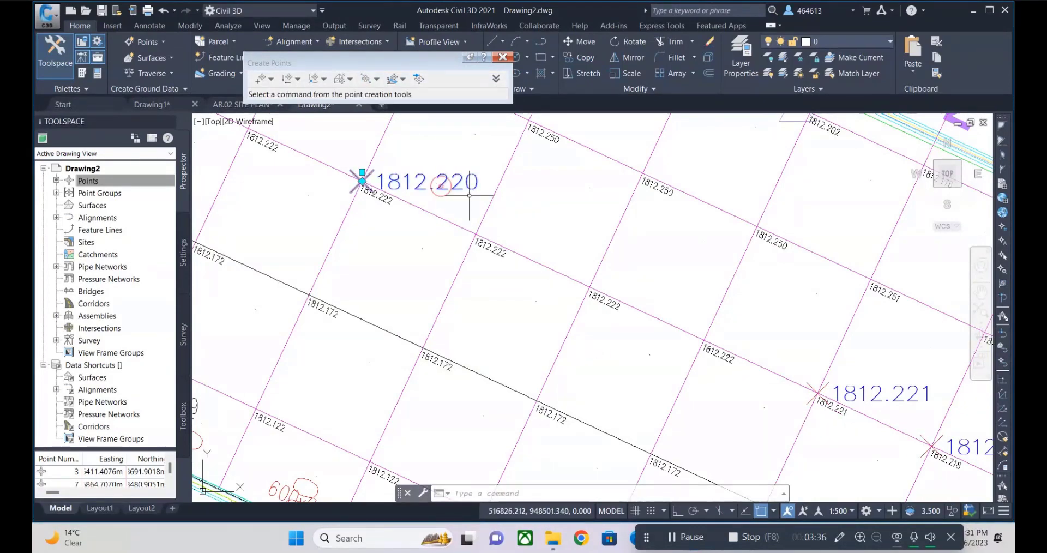
pyautogui.rightClick(471, 175)
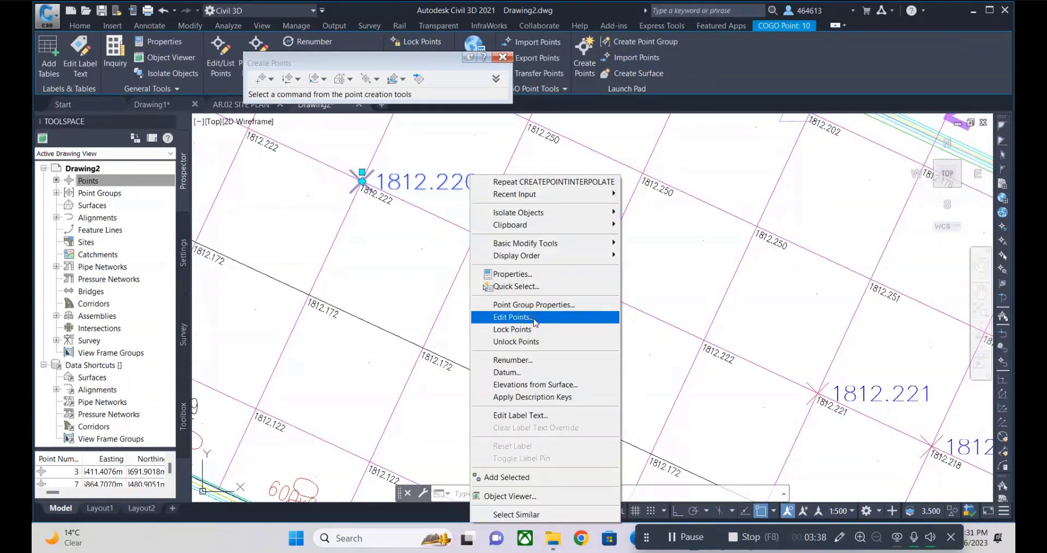
pyautogui.click(535, 321)
pyautogui.write('1812.222m')
pyautogui.click(221, 44)
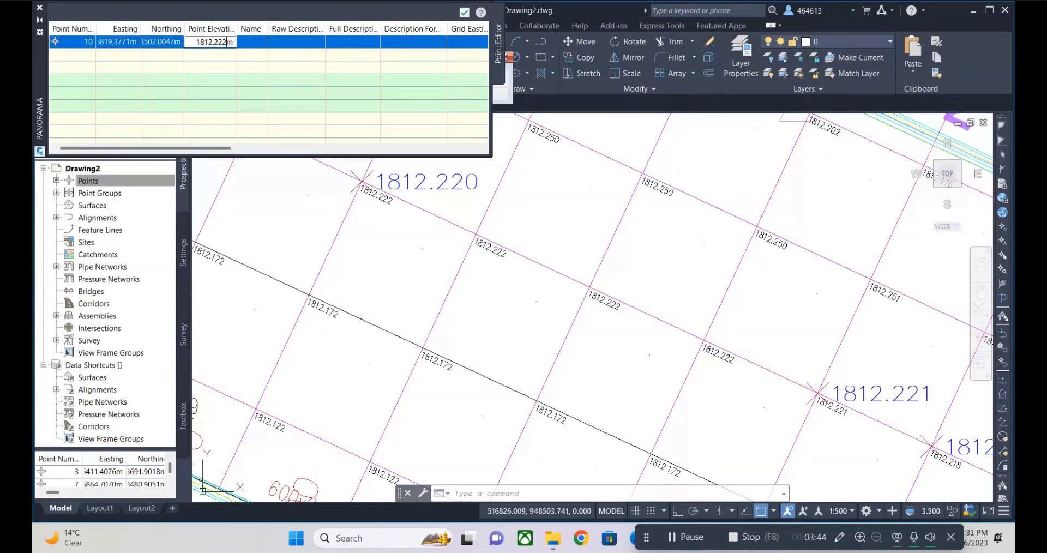
pyautogui.click(306, 97)
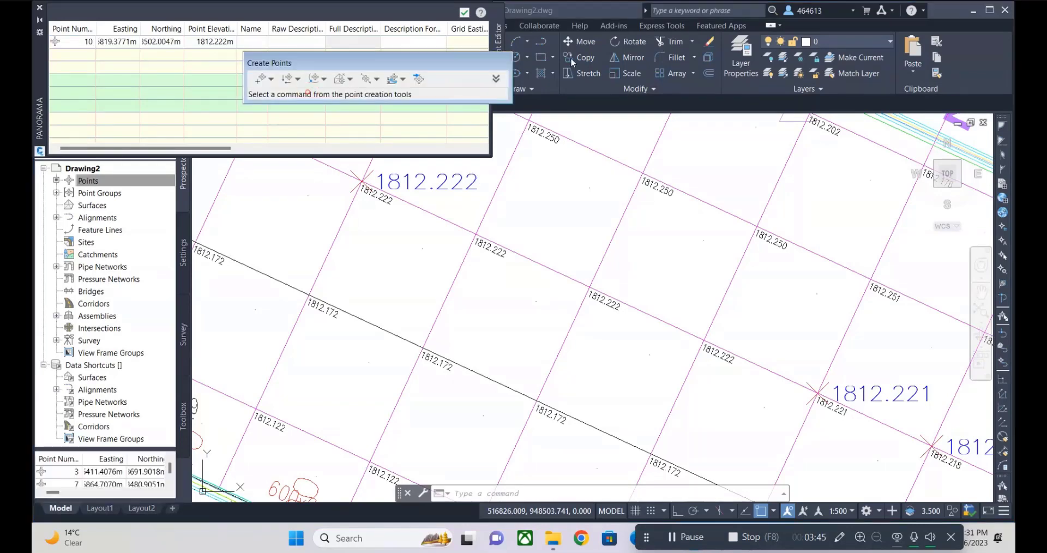
pyautogui.click(463, 13)
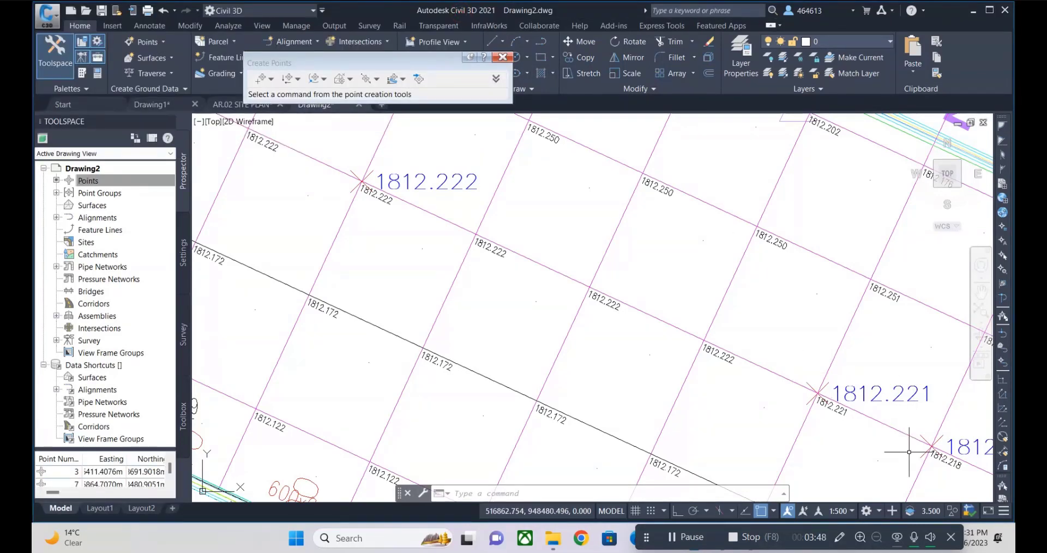
pyautogui.scroll(-2, 435, 271)
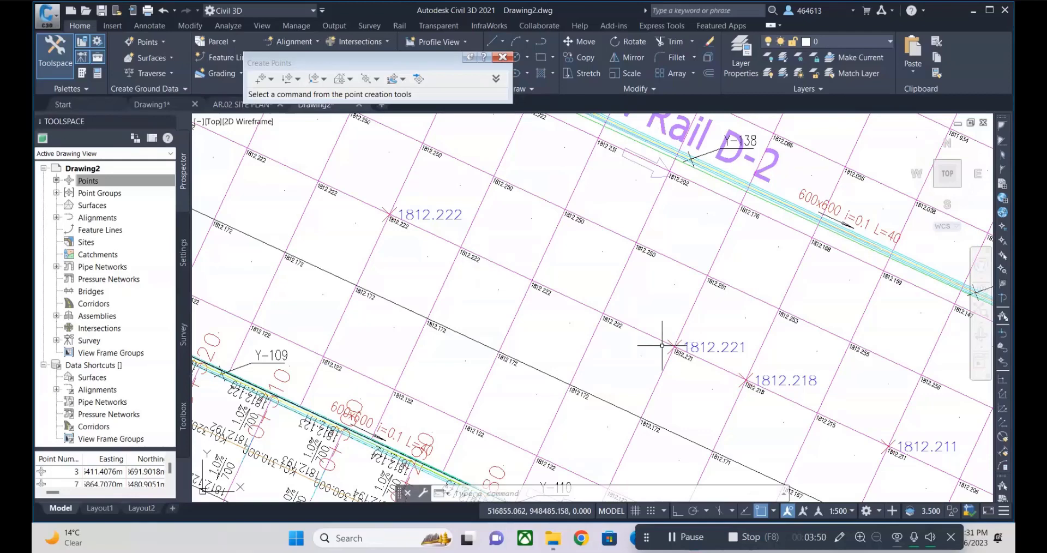
# Step: Start Interpolate between the 1812.222 and 1812.221 grid points, requesting 7 new points
pyautogui.click(407, 82)
pyautogui.click(386, 90)
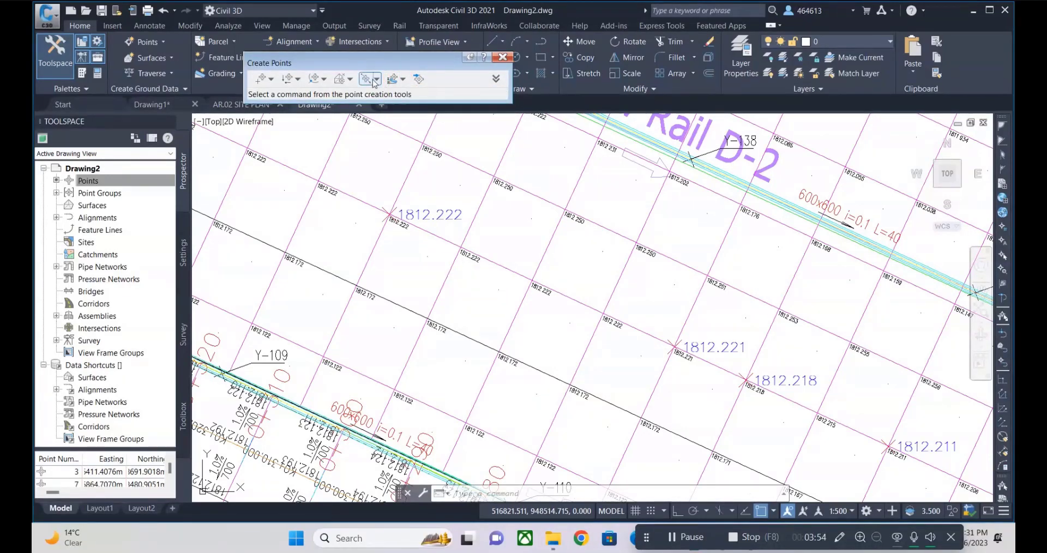
pyautogui.click(375, 79)
pyautogui.click(393, 92)
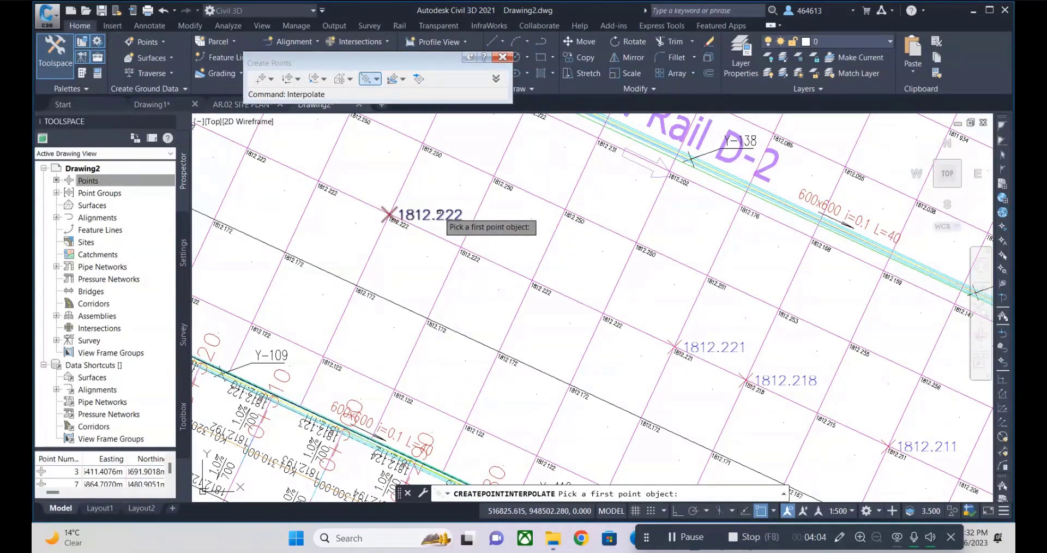
pyautogui.click(440, 213)
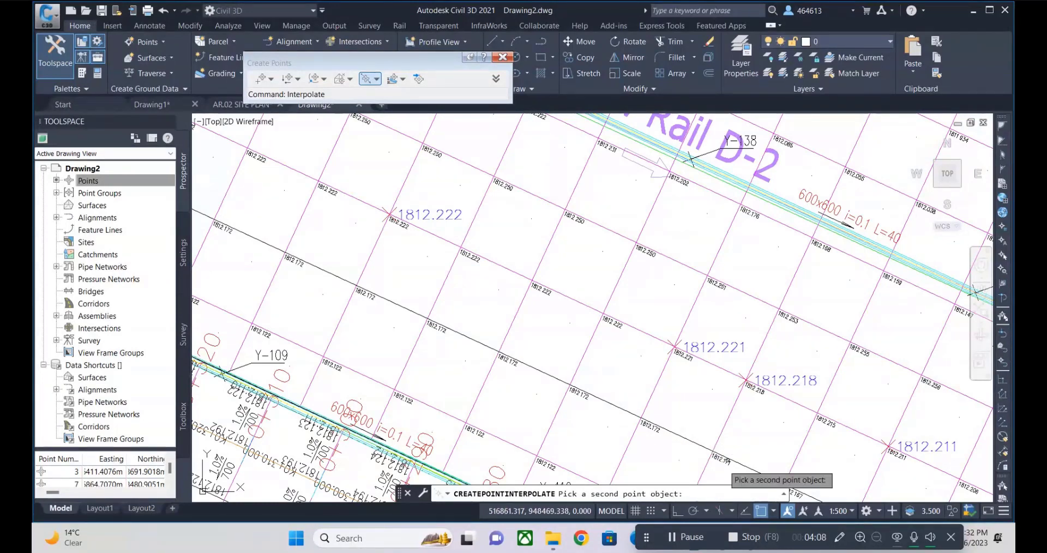
pyautogui.click(721, 347)
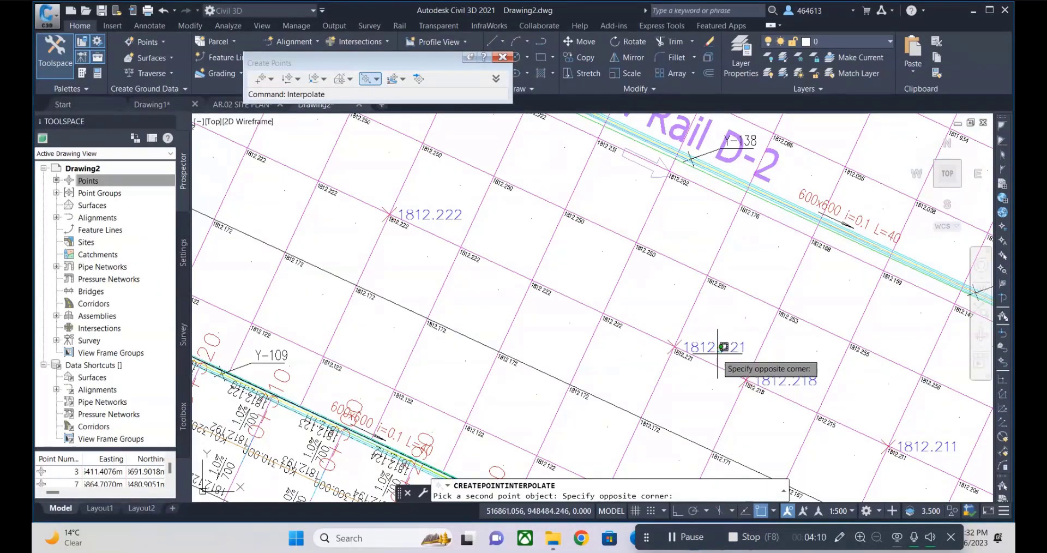
pyautogui.click(706, 351)
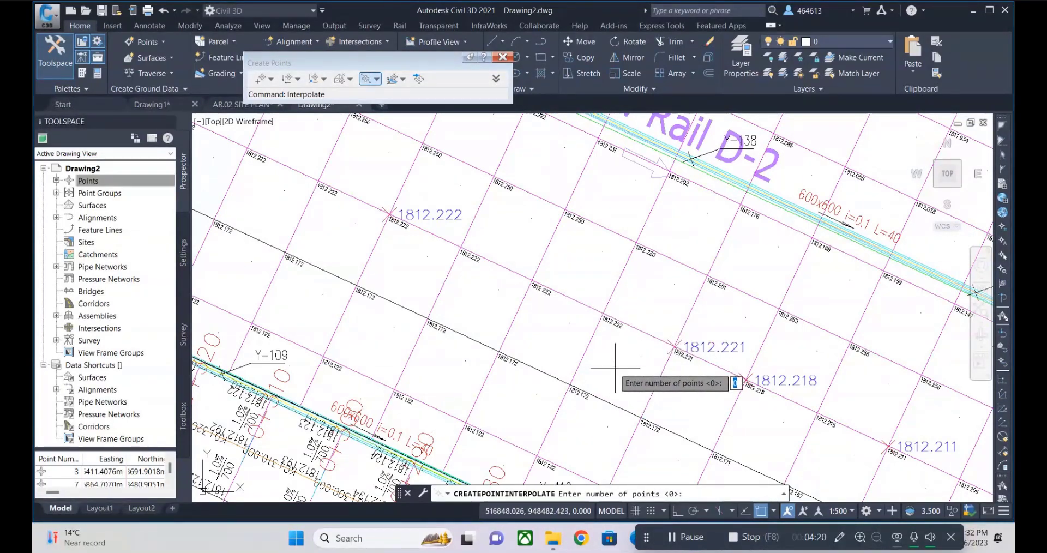
pyautogui.scroll(2, 661, 333)
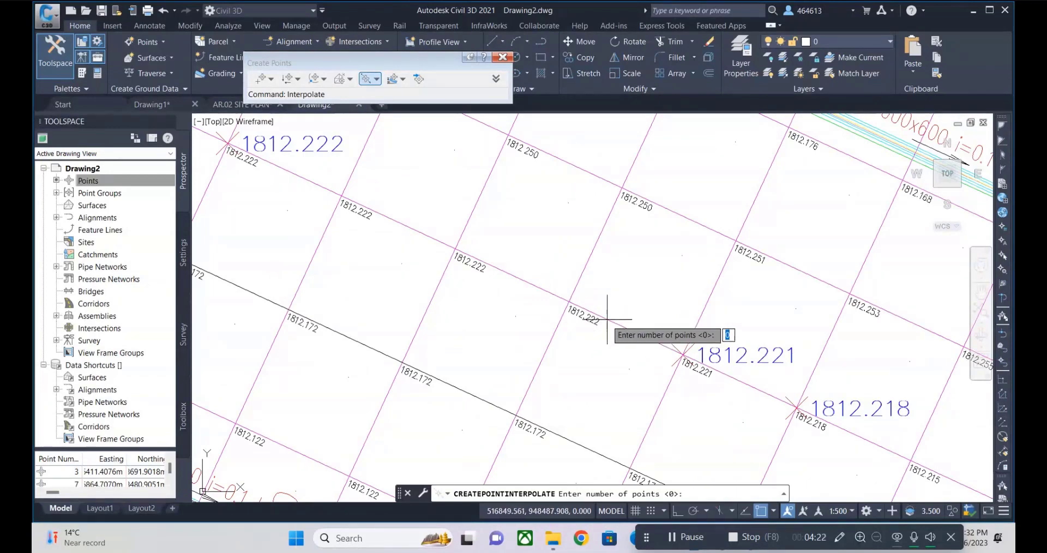
pyautogui.scroll(-2, 644, 361)
pyautogui.write('7')
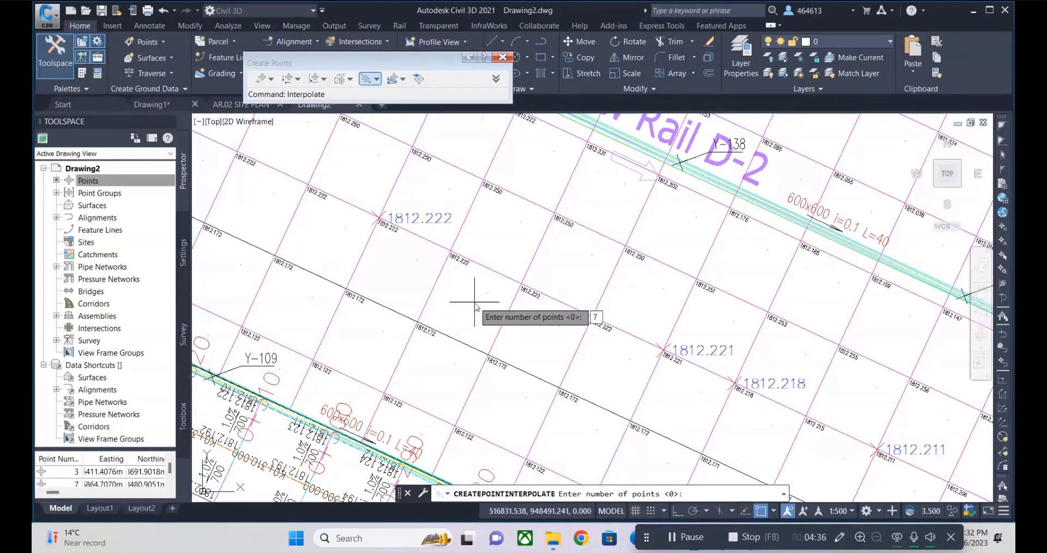
# Step: Accept 7 points at 0.000 offset, describing each new point d1, then end the command
pyautogui.press('Return')
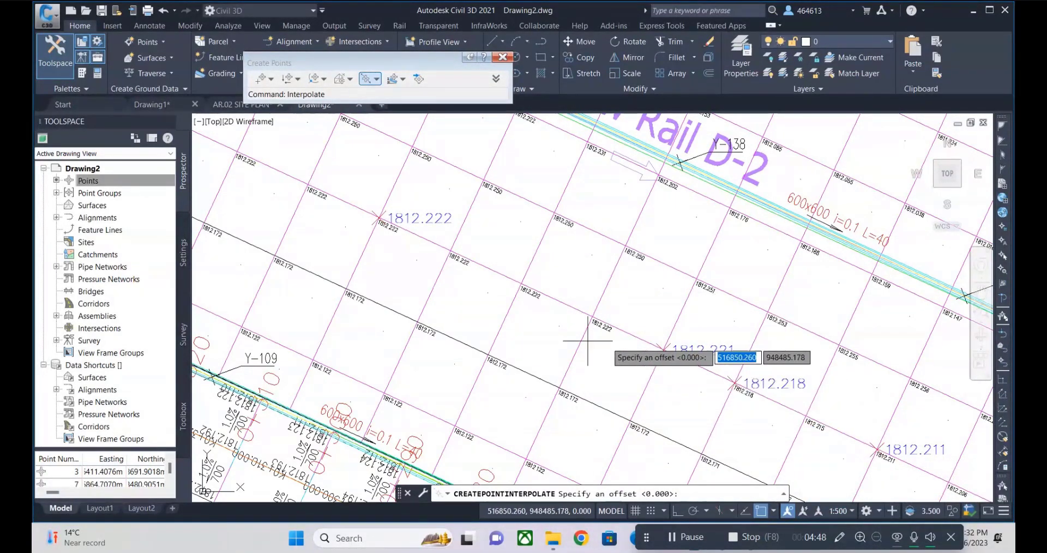
pyautogui.press('Return')
pyautogui.write('d1')
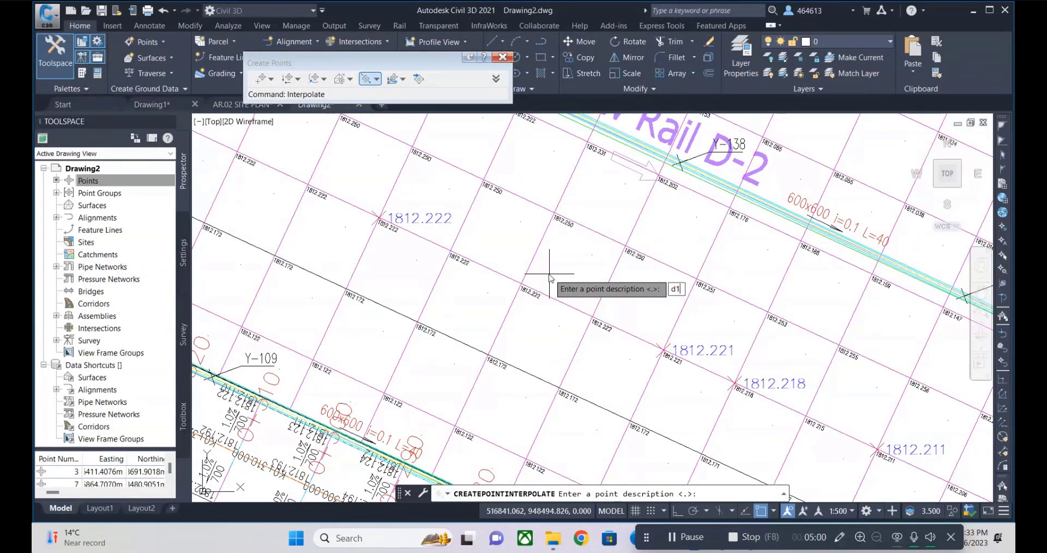
pyautogui.press('Return')
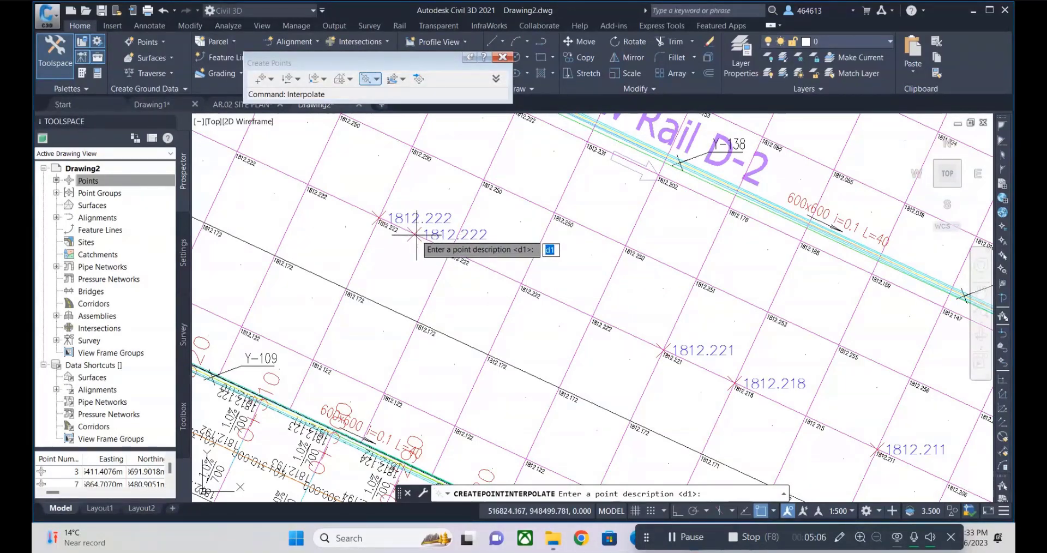
pyautogui.press('Return')
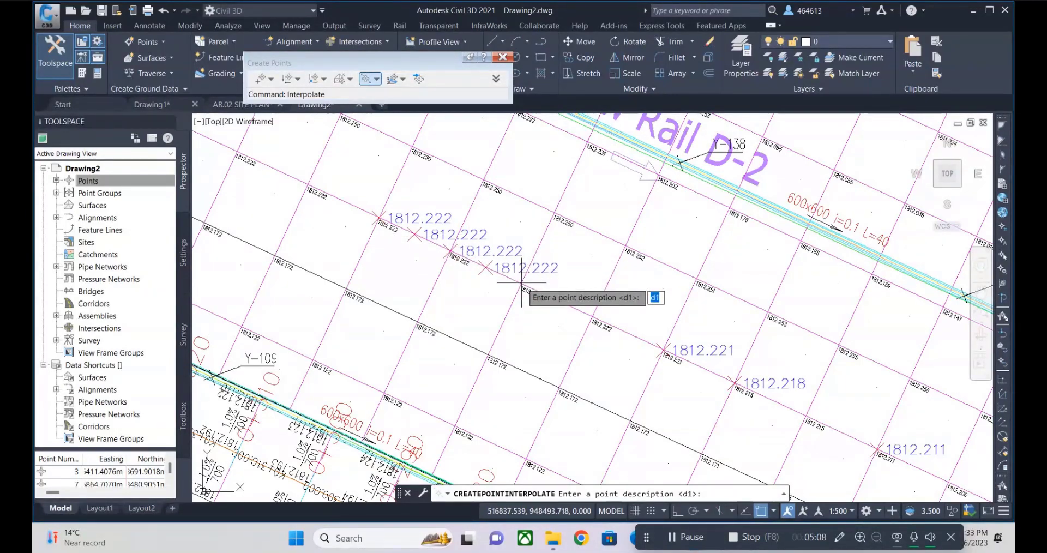
pyautogui.press('Return')
pyautogui.press('Return')
pyautogui.press('Return')
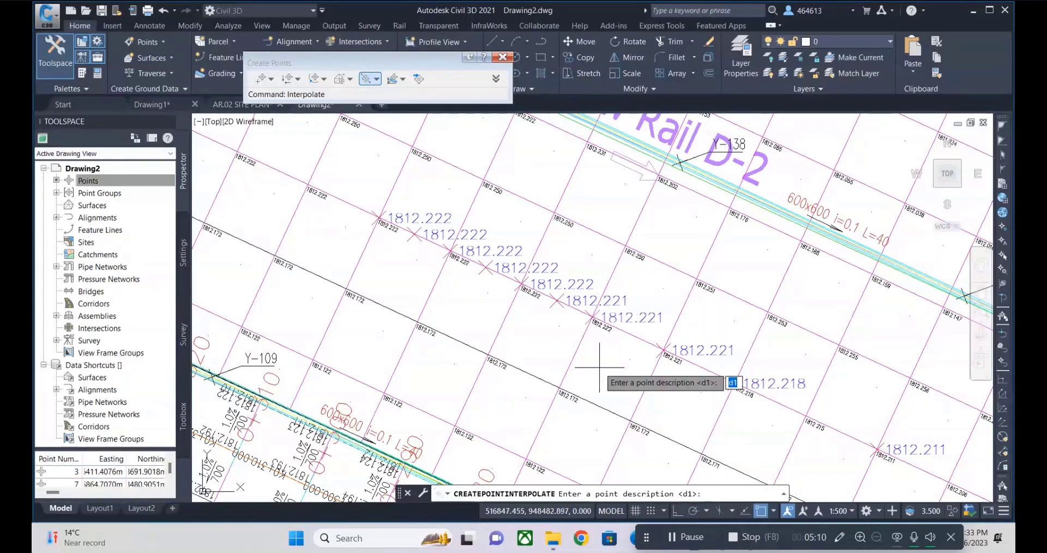
pyautogui.press('Return')
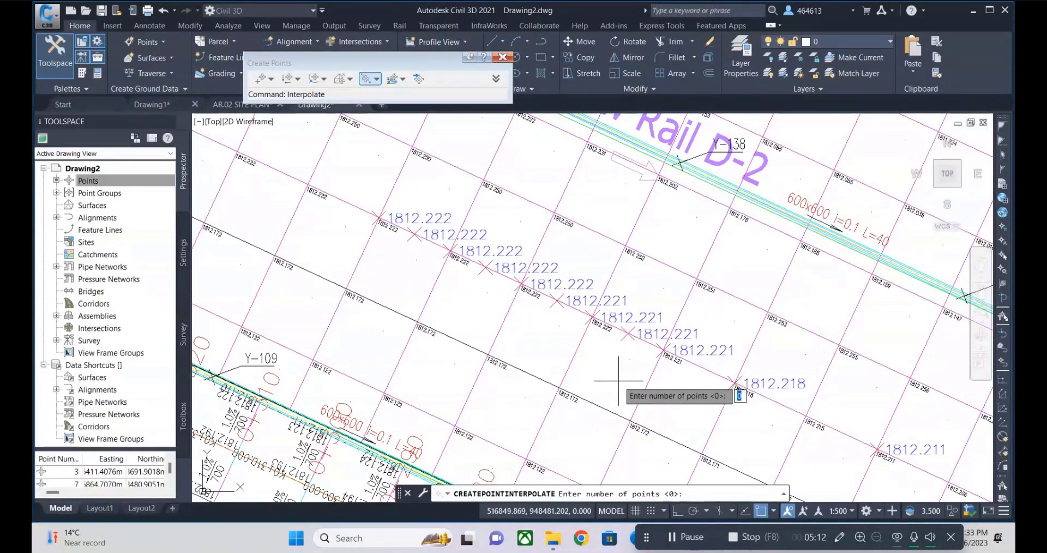
pyautogui.press('Return')
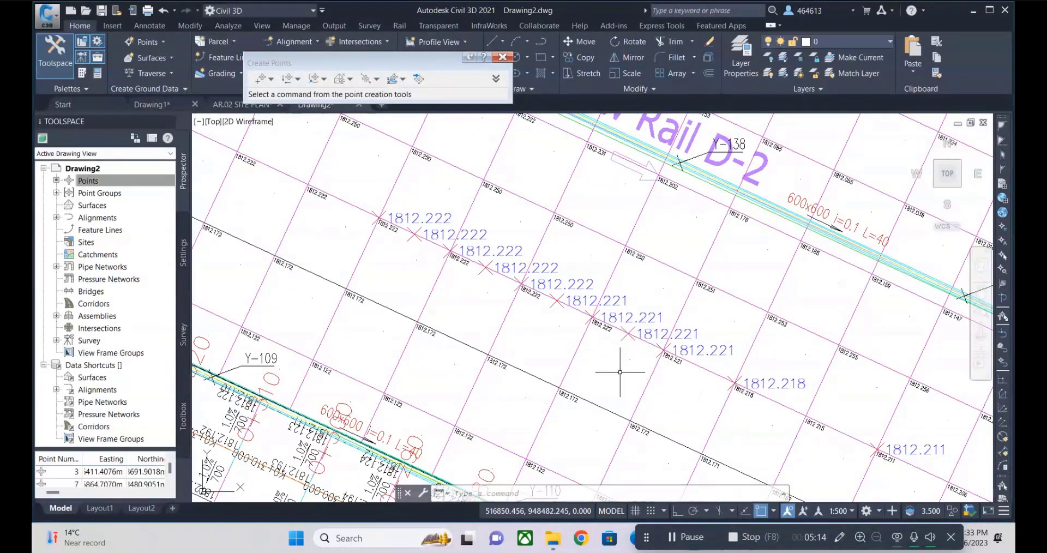
pyautogui.scroll(2, 479, 255)
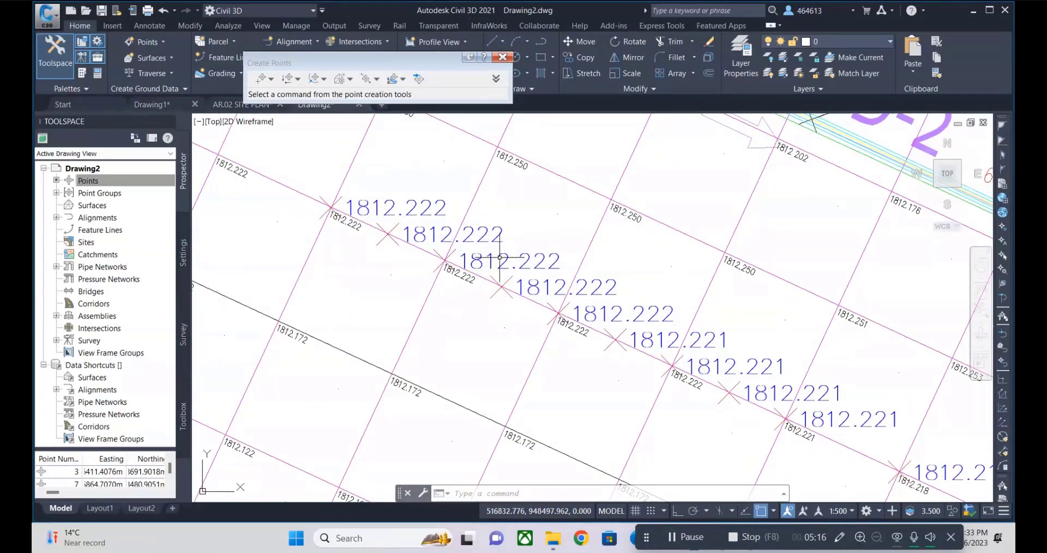
pyautogui.scroll(-3, 499, 257)
pyautogui.scroll(2, 560, 300)
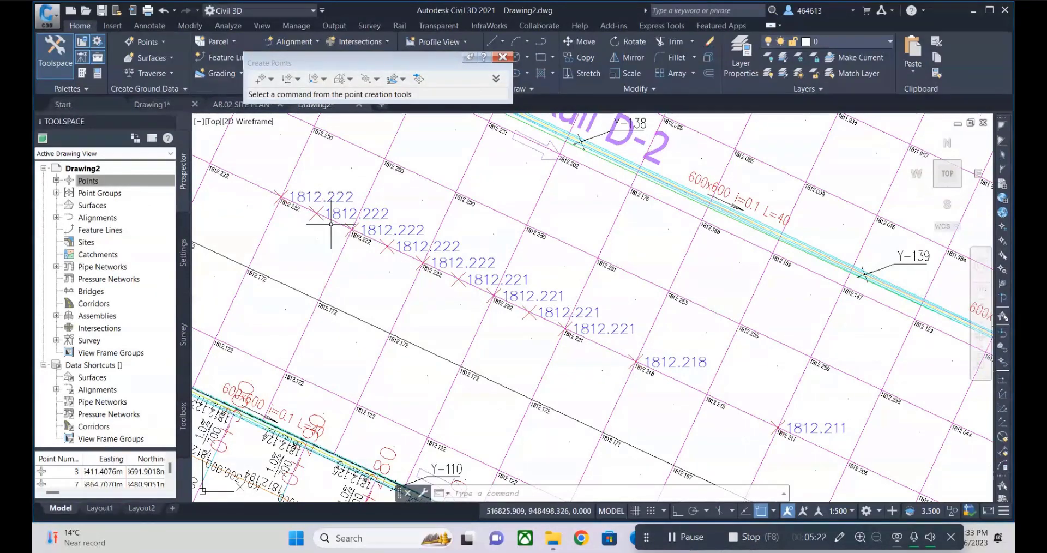
pyautogui.scroll(2, 304, 196)
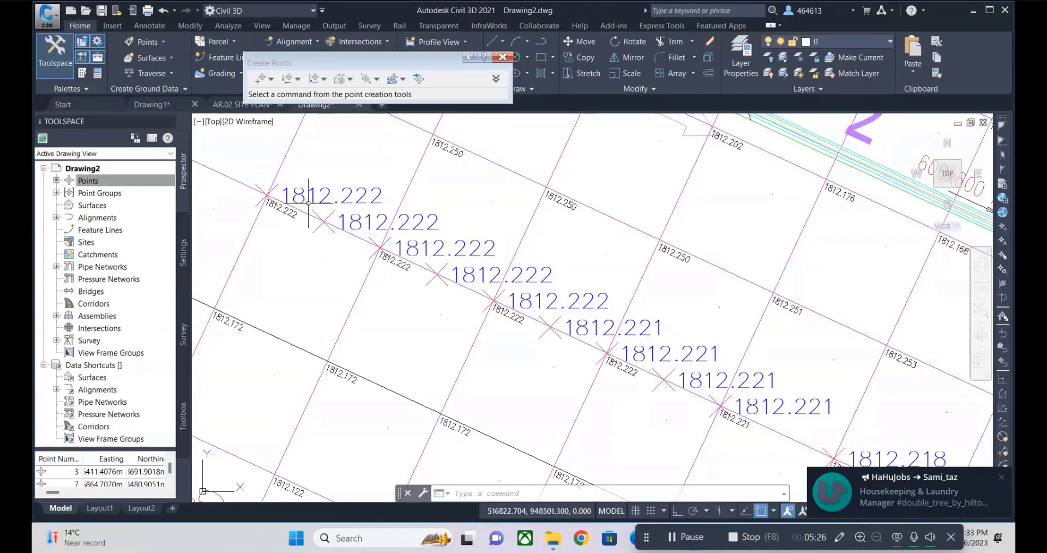
pyautogui.scroll(-2, 364, 191)
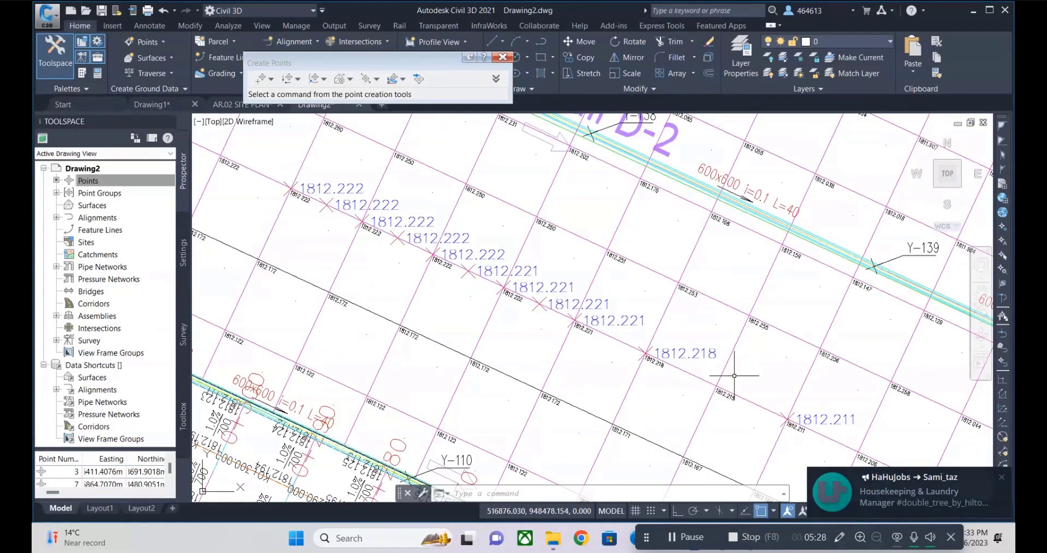
pyautogui.scroll(2, 701, 353)
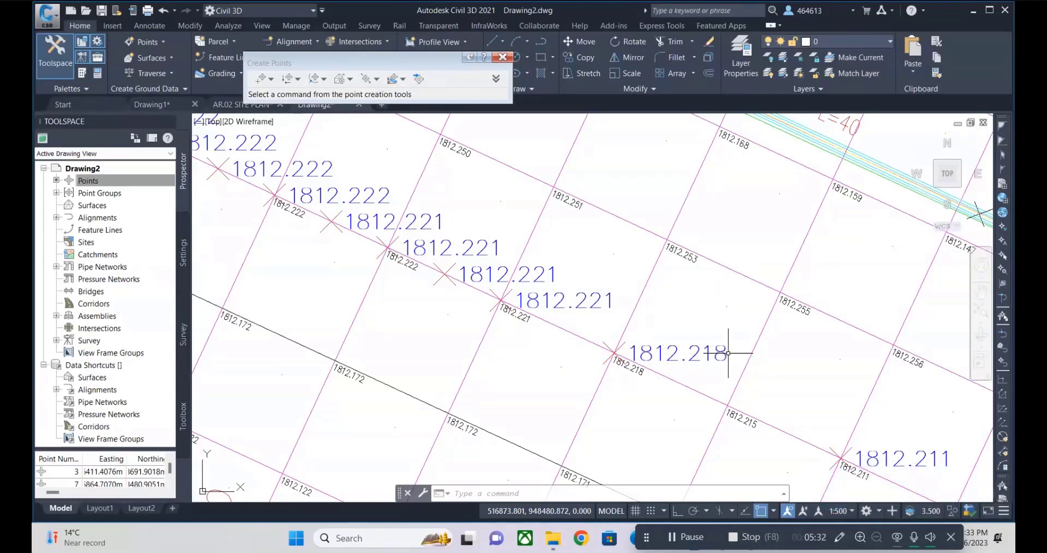
pyautogui.scroll(-2, 580, 342)
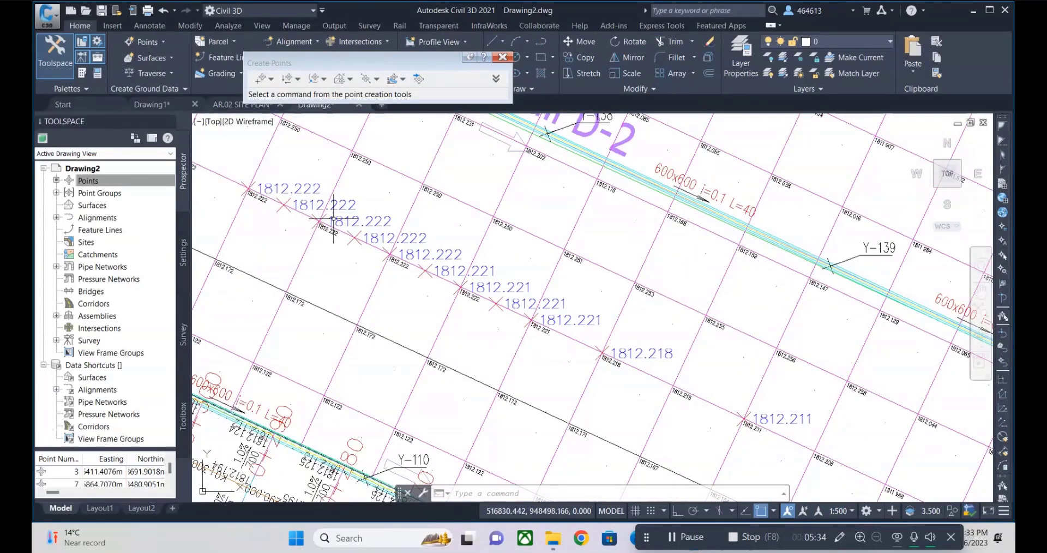
pyautogui.scroll(3, 330, 221)
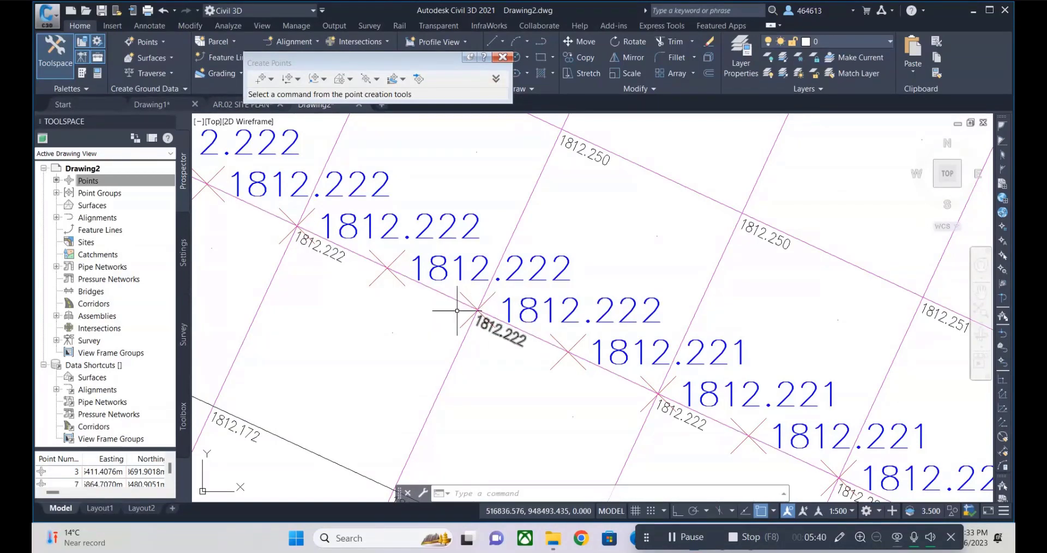
pyautogui.scroll(-3, 404, 281)
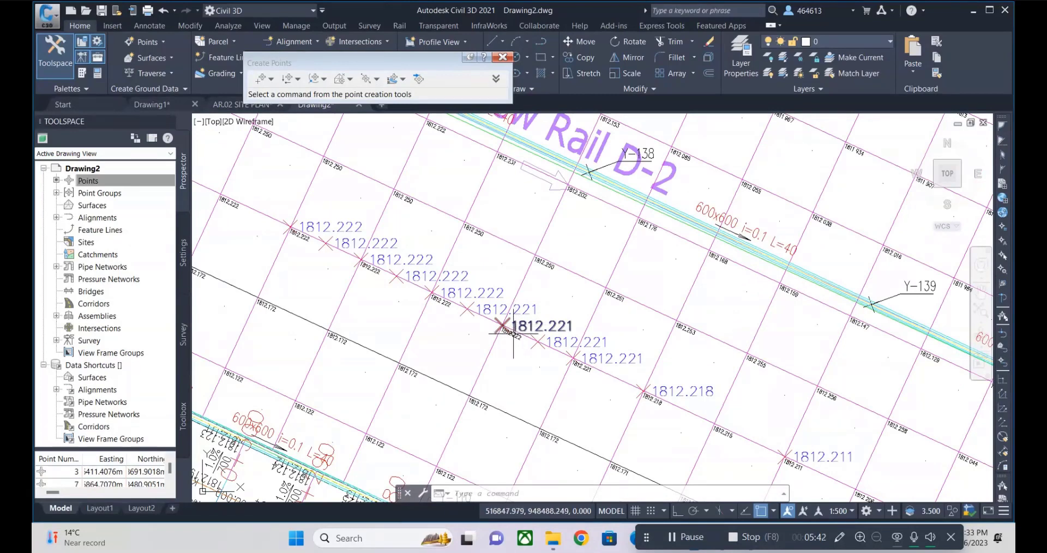
pyautogui.scroll(2, 513, 333)
pyautogui.scroll(2, 523, 339)
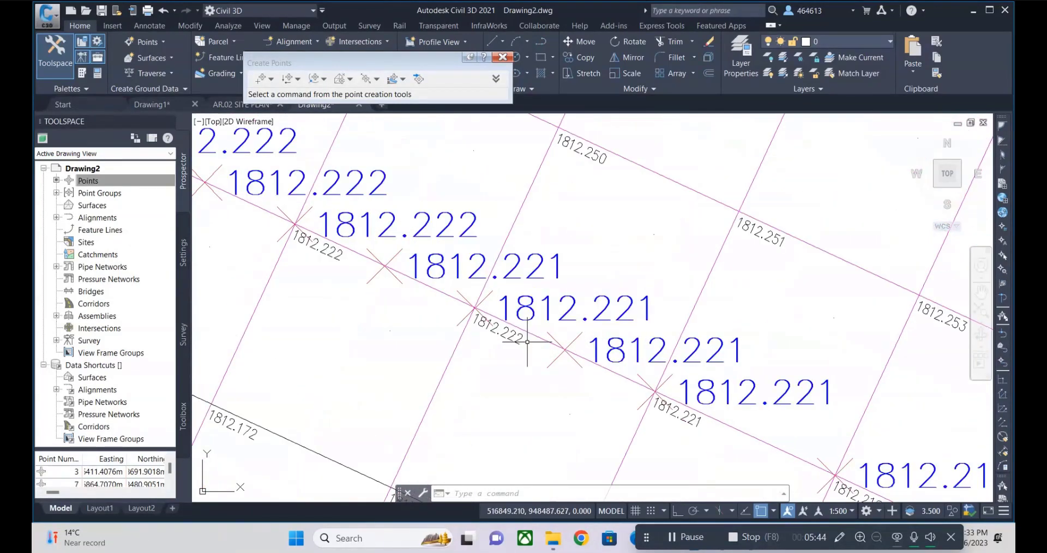
pyautogui.scroll(-2, 472, 321)
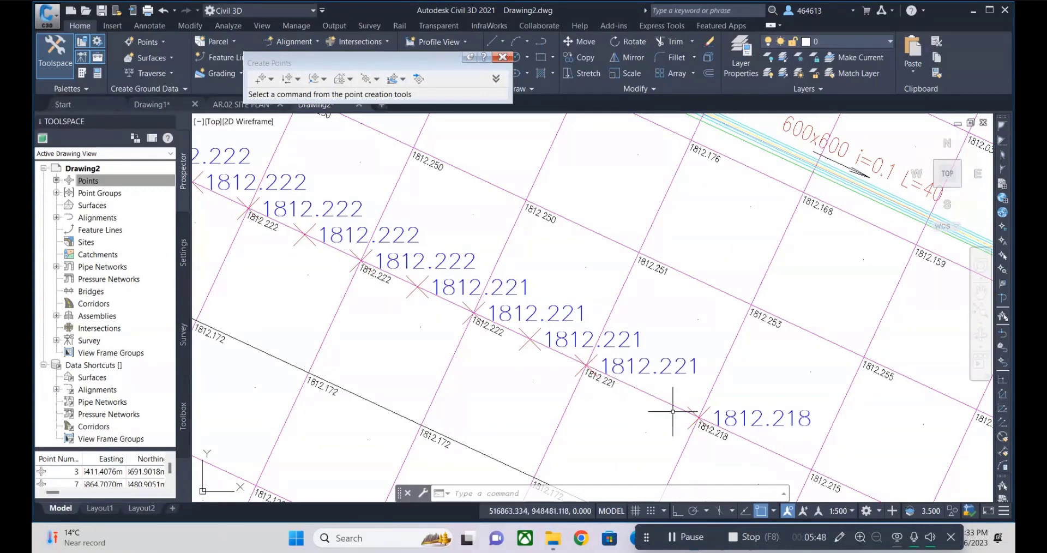
pyautogui.scroll(-3, 595, 363)
pyautogui.scroll(2, 616, 381)
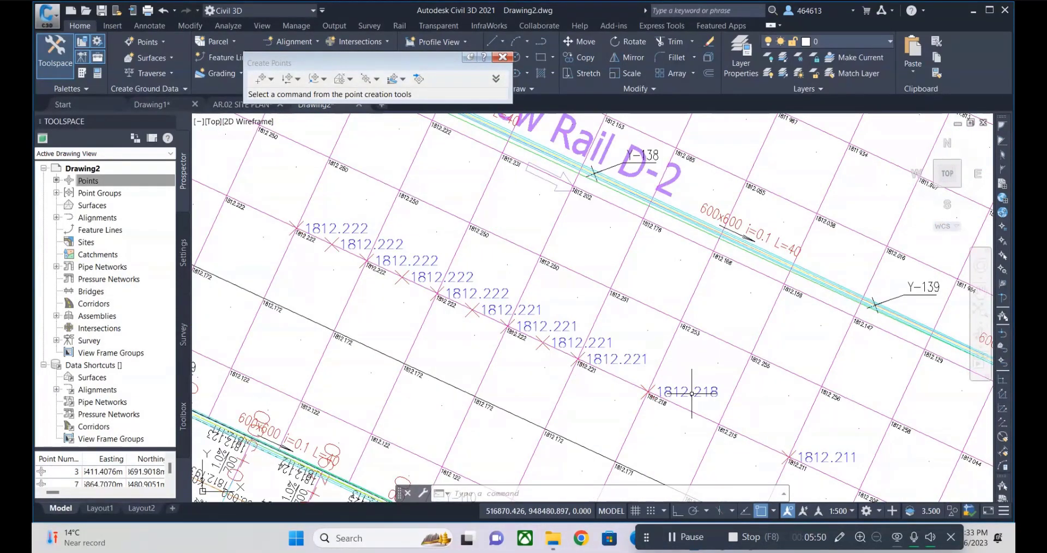
pyautogui.scroll(-2, 594, 325)
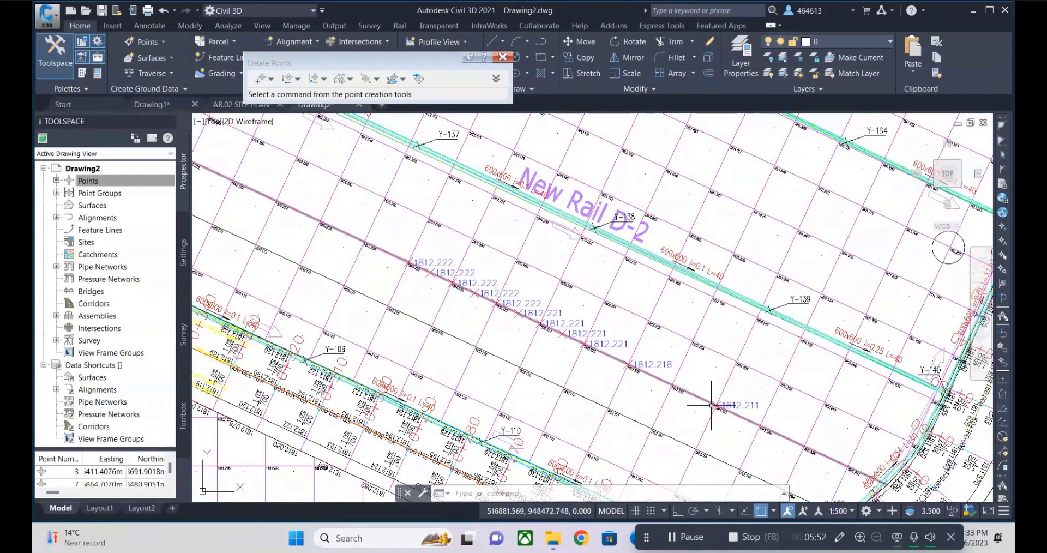
pyautogui.scroll(2, 762, 419)
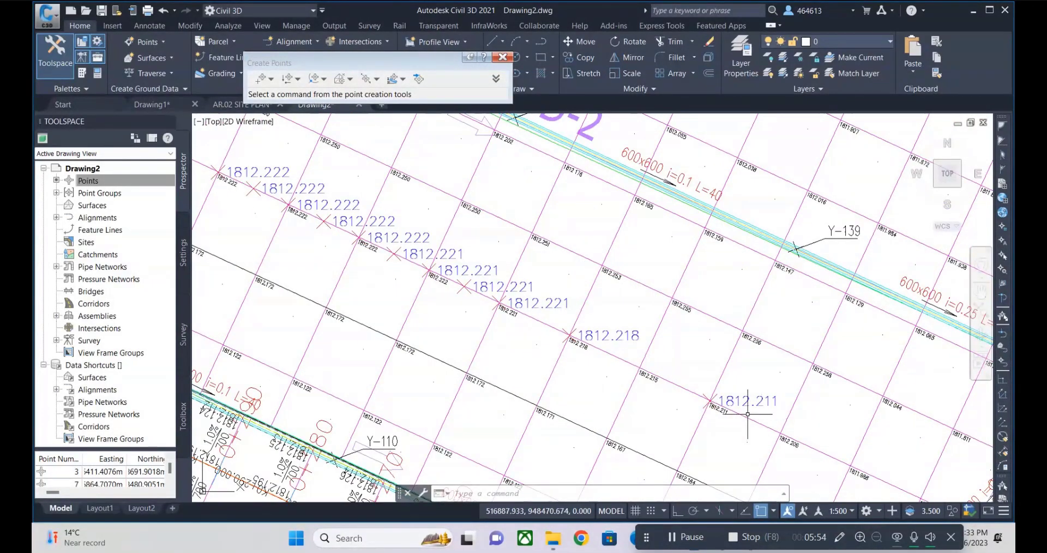
# Step: Zoom and pan to the 1810.742 and 1810.097 grid points near Y-78
pyautogui.scroll(-2, 665, 343)
pyautogui.scroll(-3, 714, 372)
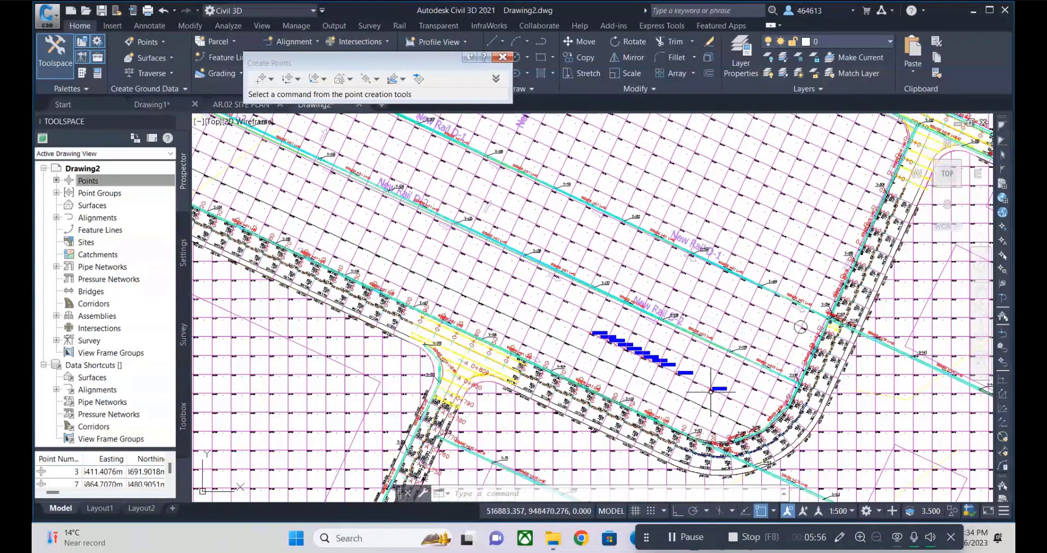
pyautogui.scroll(1, 655, 350)
pyautogui.scroll(-2, 625, 325)
pyautogui.scroll(2, 635, 330)
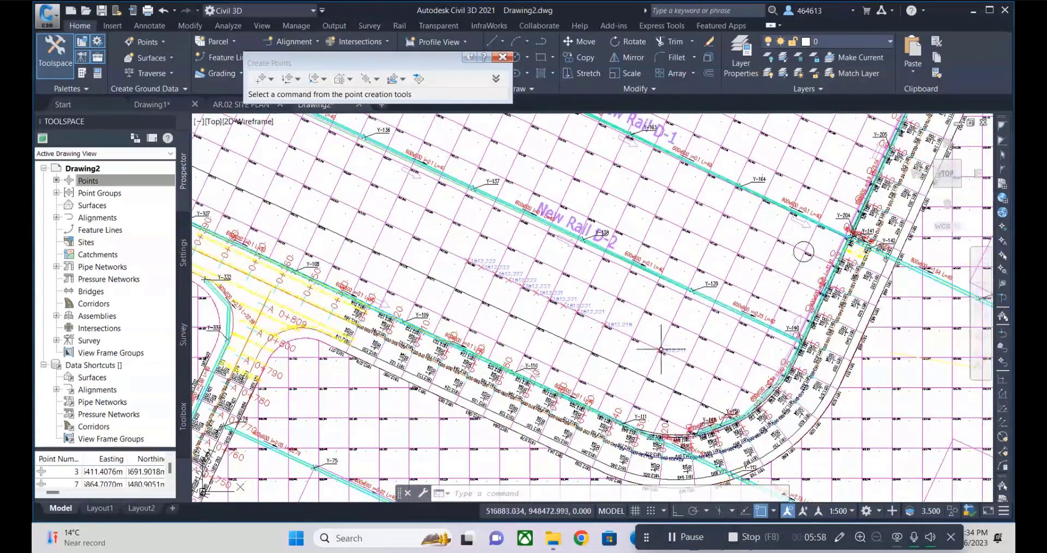
pyautogui.scroll(2, 657, 345)
pyautogui.scroll(2, 655, 327)
pyautogui.scroll(-5, 580, 255)
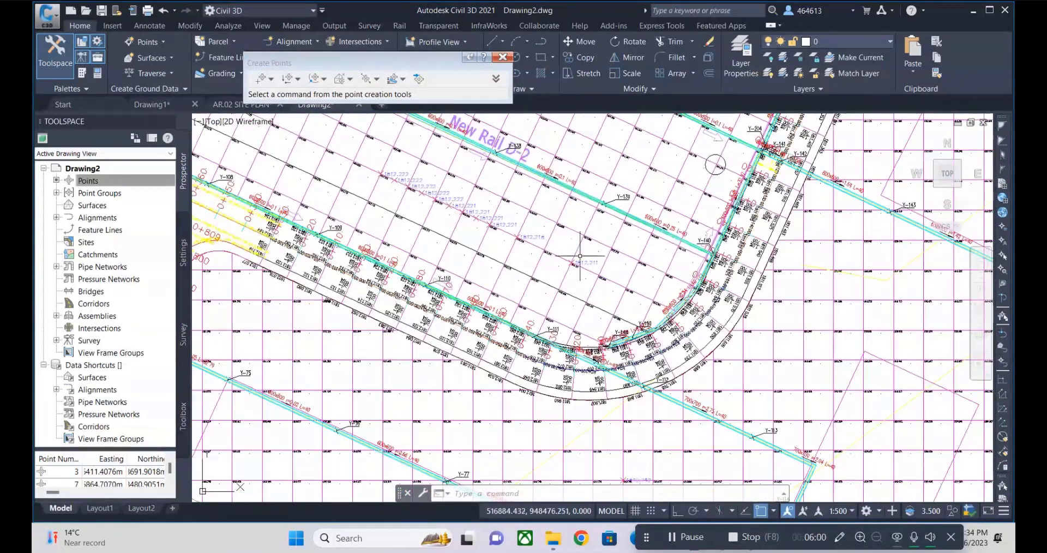
pyautogui.scroll(-3, 506, 223)
pyautogui.scroll(1, 584, 333)
pyautogui.scroll(1, 546, 327)
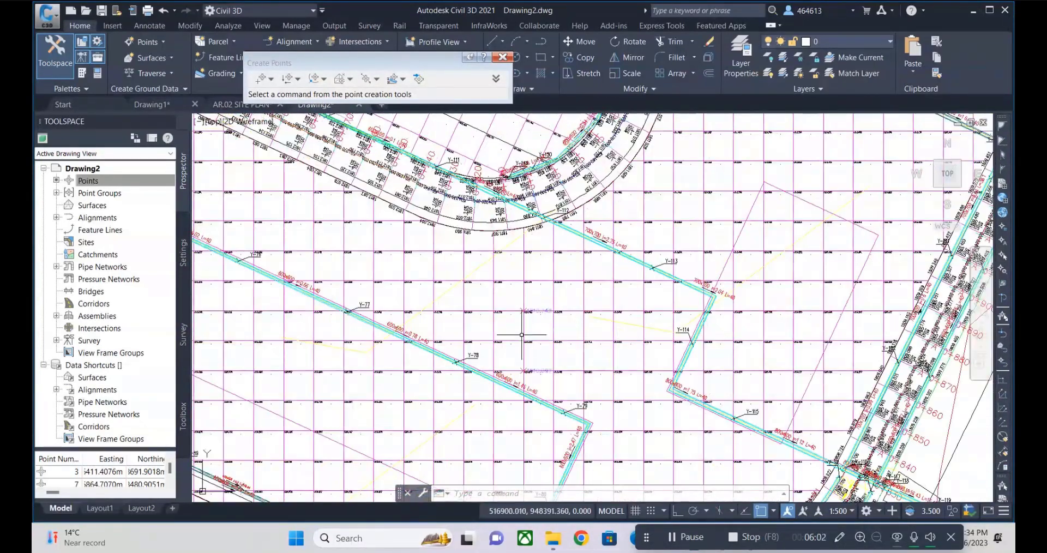
pyautogui.scroll(1, 529, 324)
pyautogui.scroll(2, 548, 397)
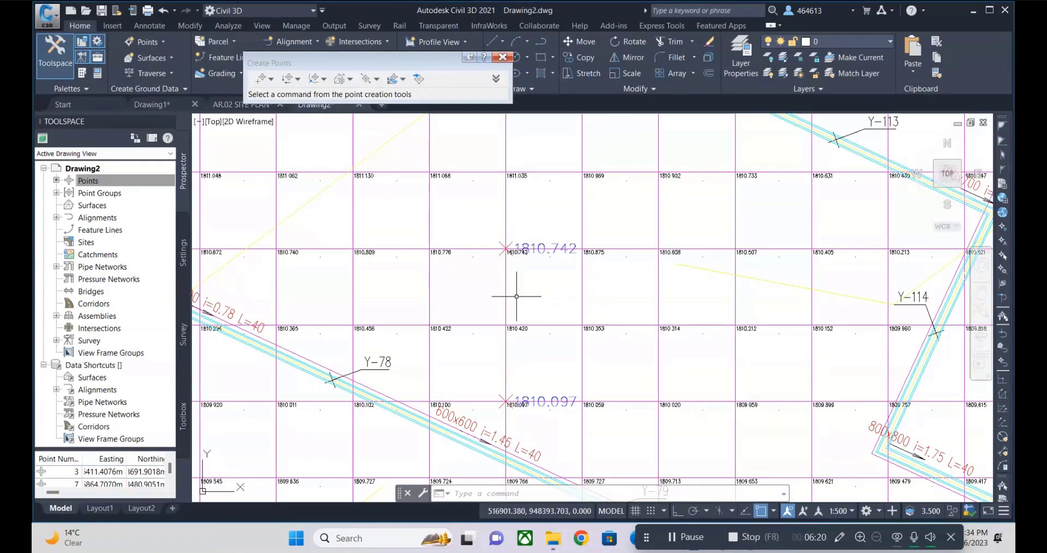
pyautogui.scroll(-4, 521, 318)
pyautogui.scroll(2, 521, 319)
pyautogui.scroll(2, 516, 385)
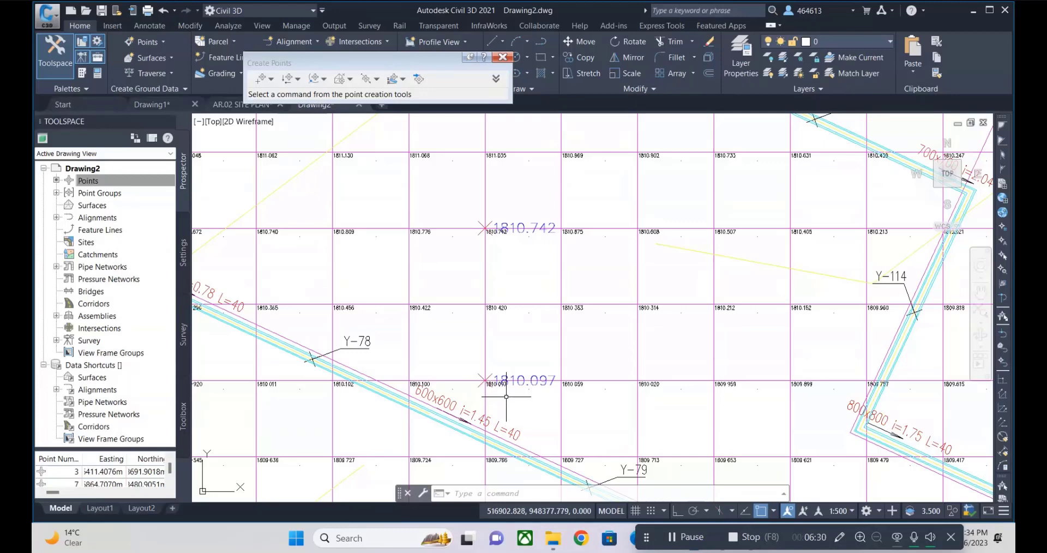
pyautogui.scroll(2, 513, 301)
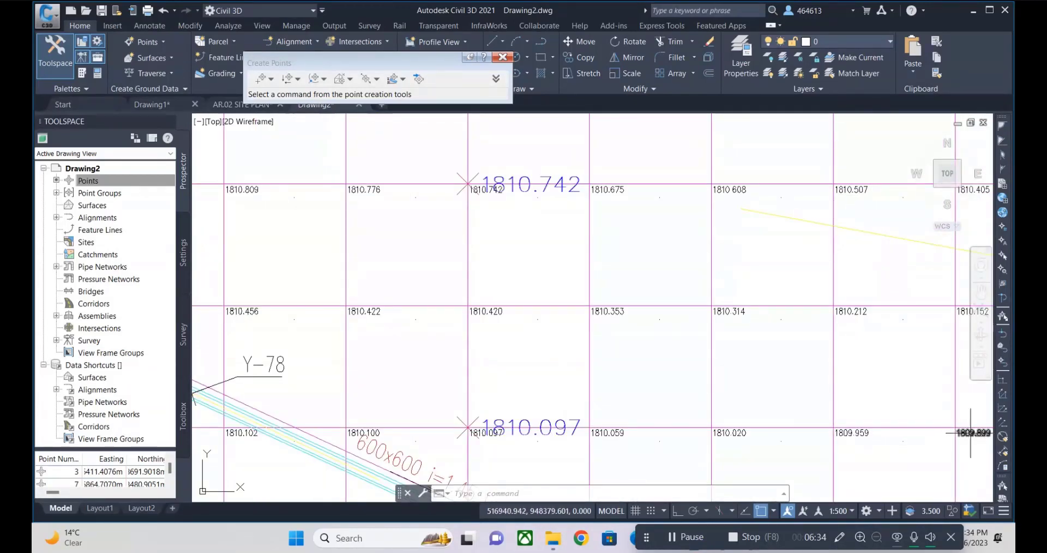
# Step: Interpolate three e1 points at zero offset between the 1810.097 and 1810.742 points
pyautogui.click(376, 82)
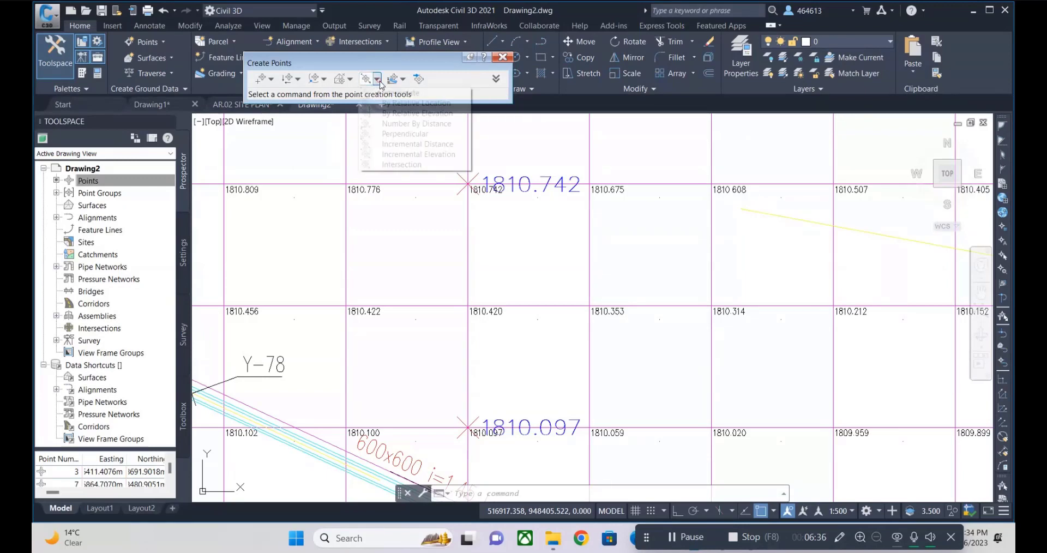
pyautogui.click(382, 91)
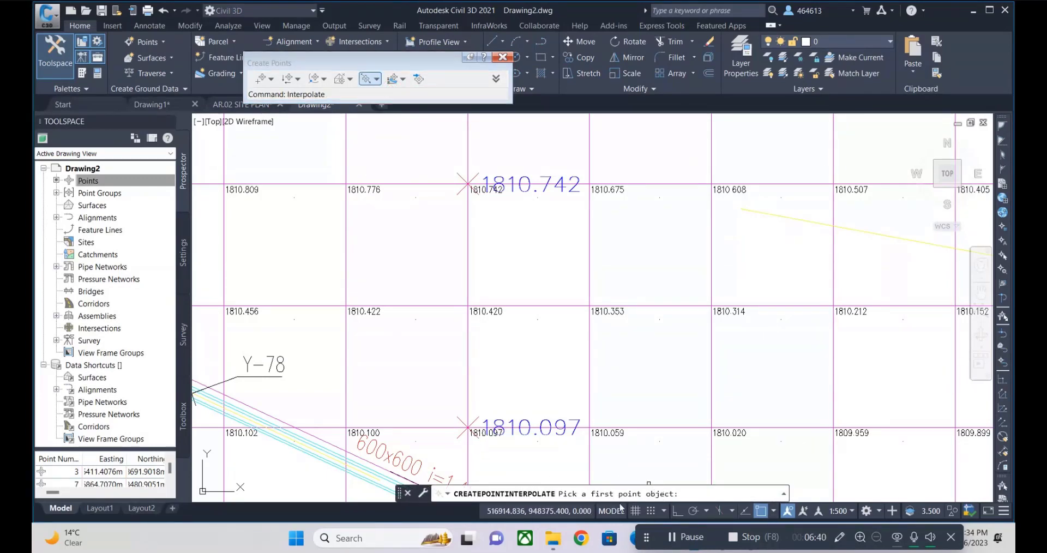
pyautogui.click(550, 437)
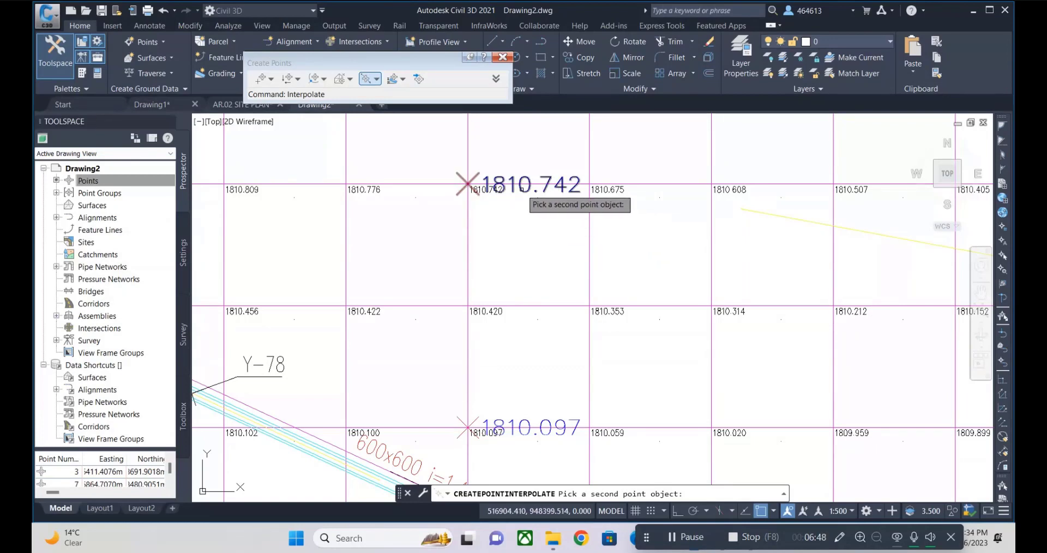
pyautogui.click(521, 188)
pyautogui.write('3')
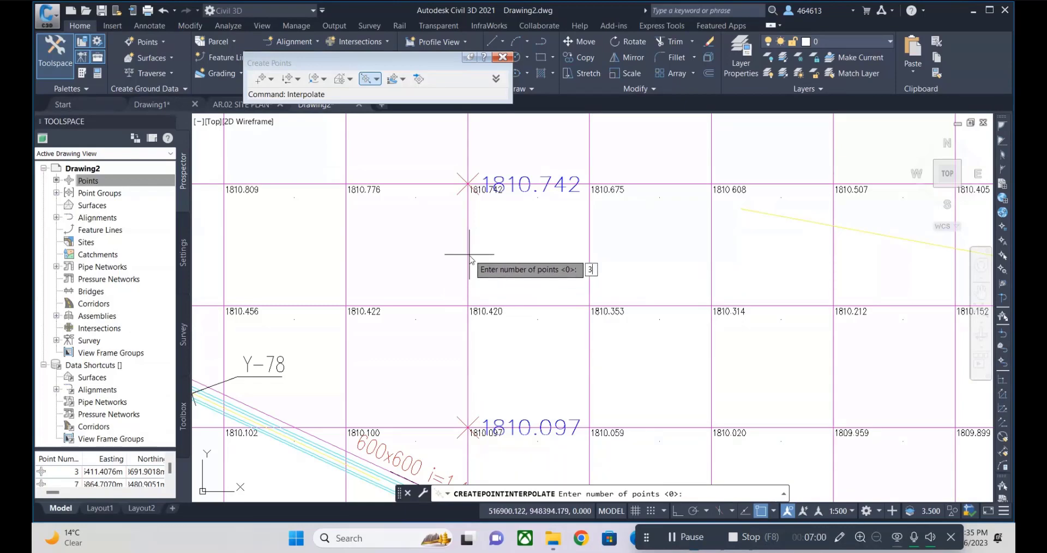
pyautogui.press('Return')
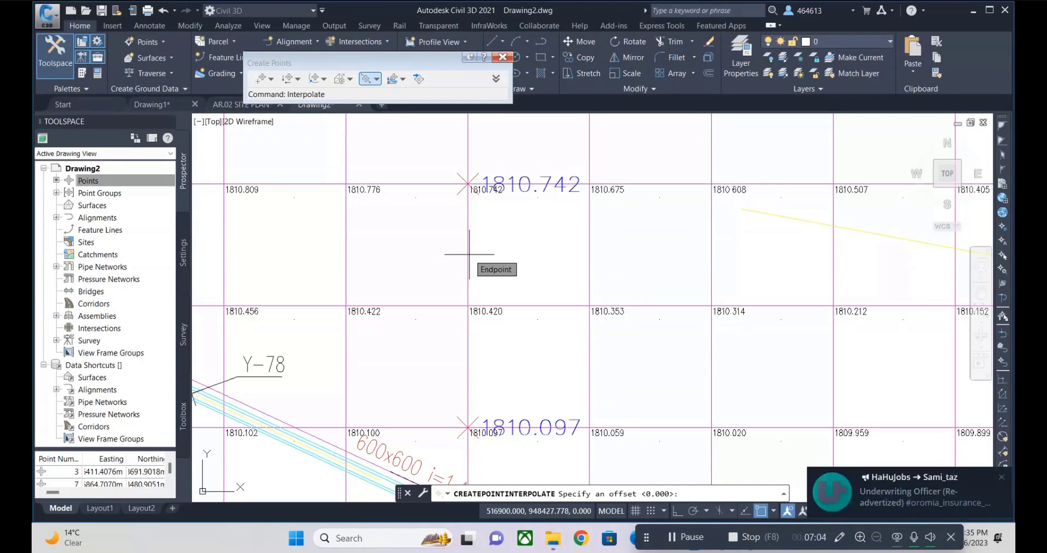
pyautogui.press('Return')
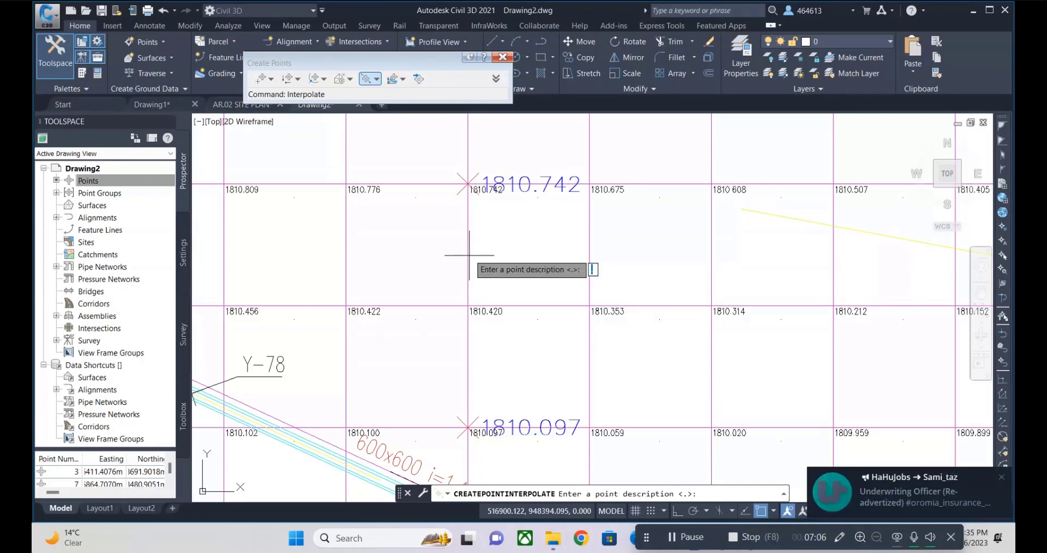
pyautogui.write('e1')
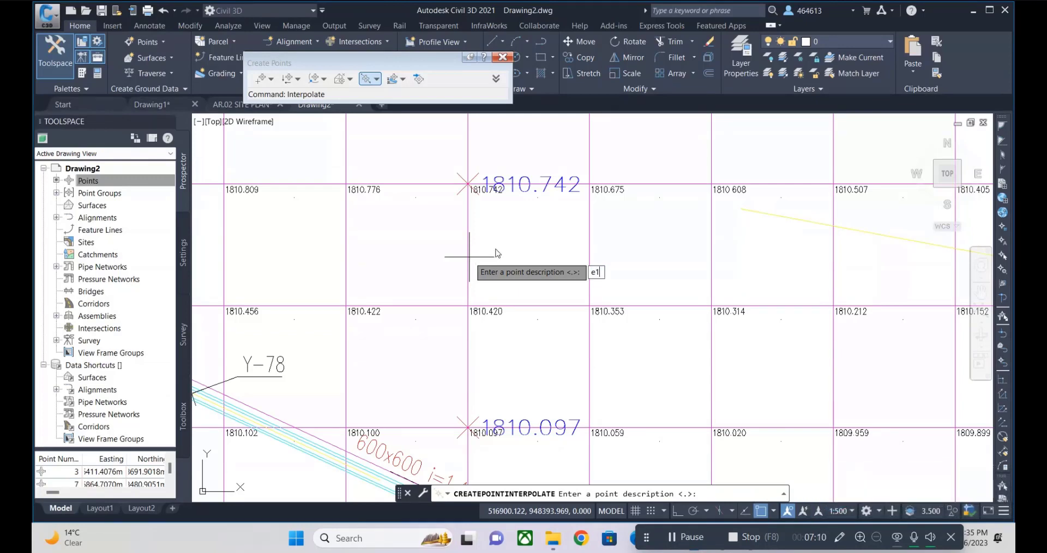
pyautogui.press('Return')
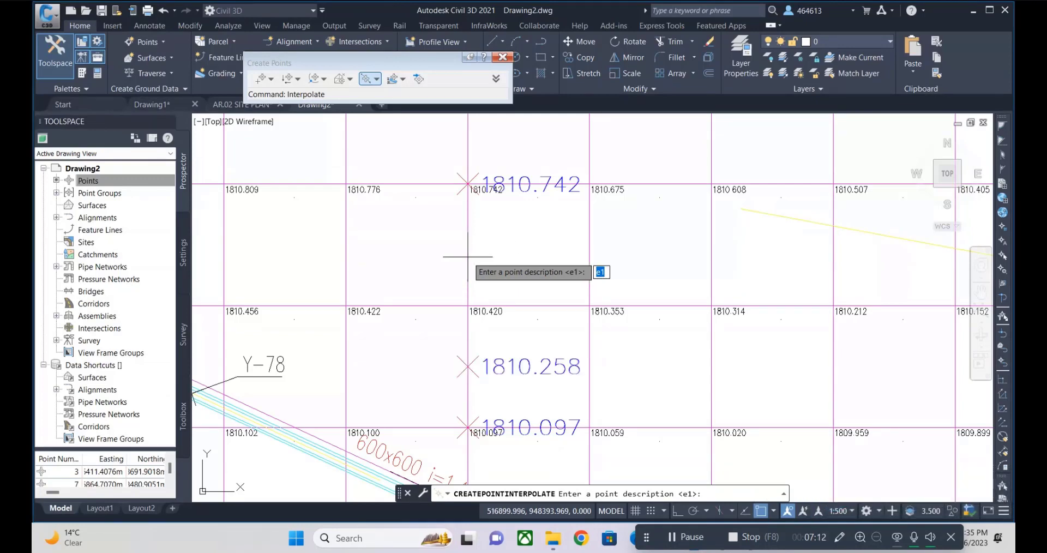
pyautogui.press('Return')
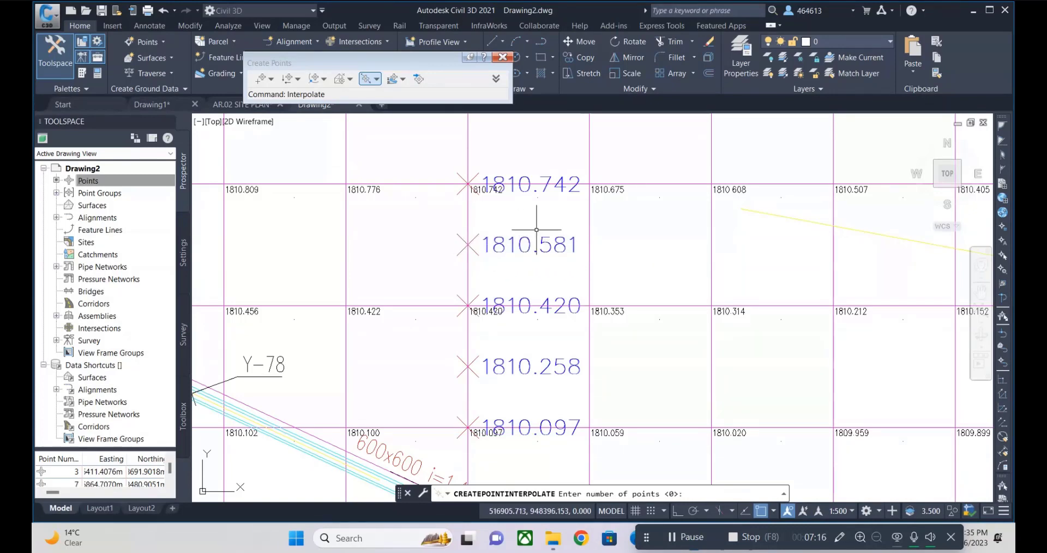
pyautogui.press('Return')
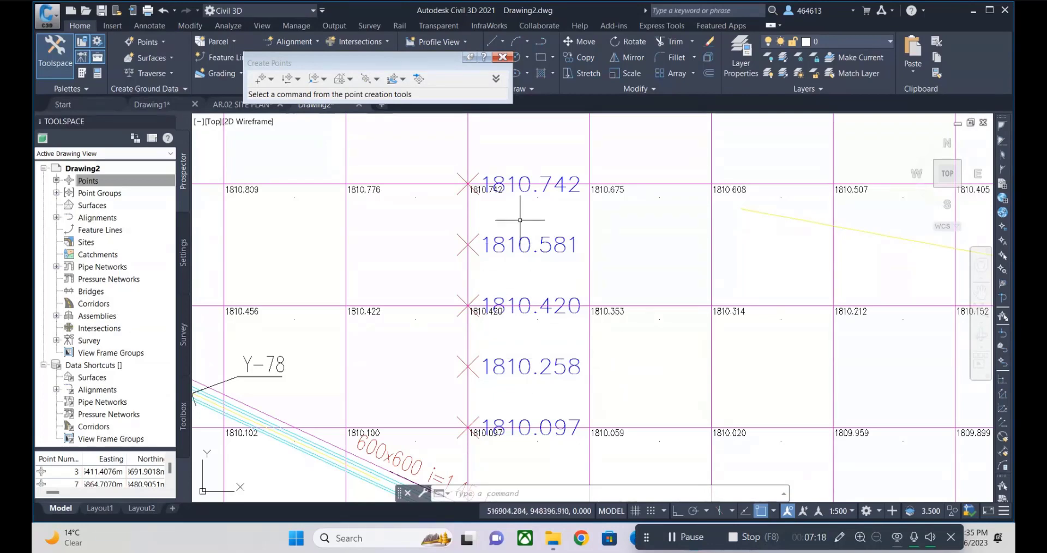
# Step: Zoom in to check the new e1 points, then zoom to the 1812.211 point near Y-111
pyautogui.scroll(2, 459, 308)
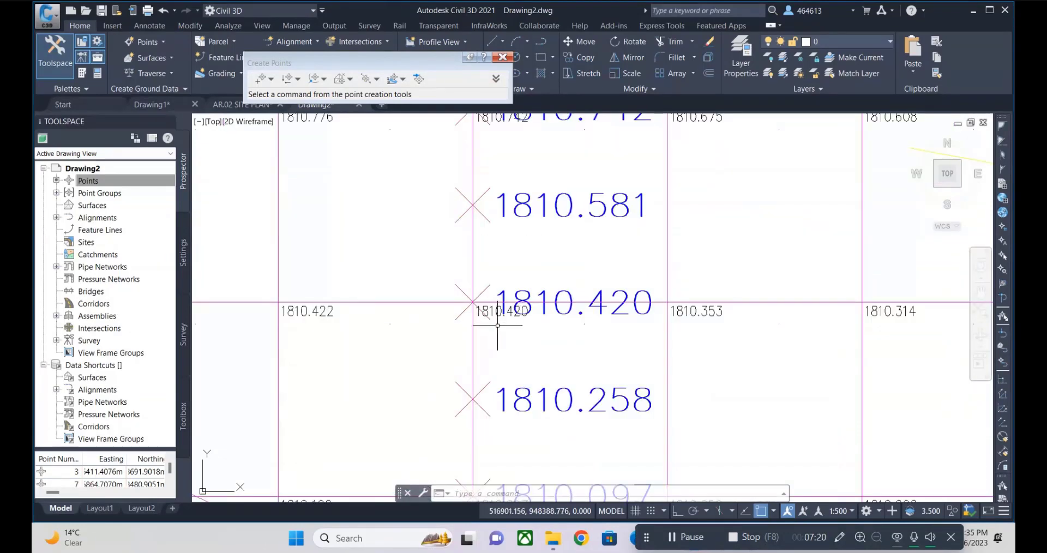
pyautogui.scroll(2, 497, 325)
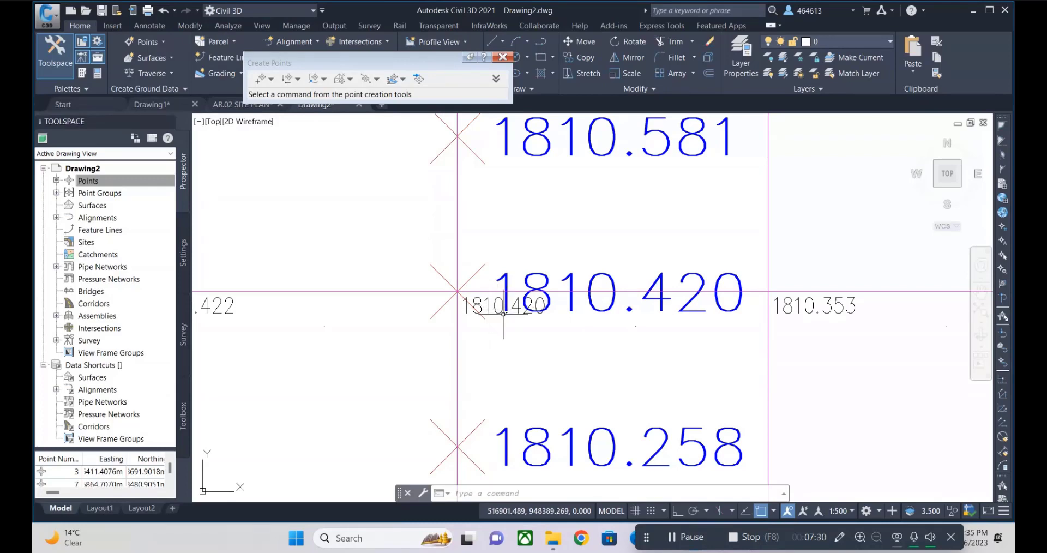
pyautogui.scroll(-4, 501, 314)
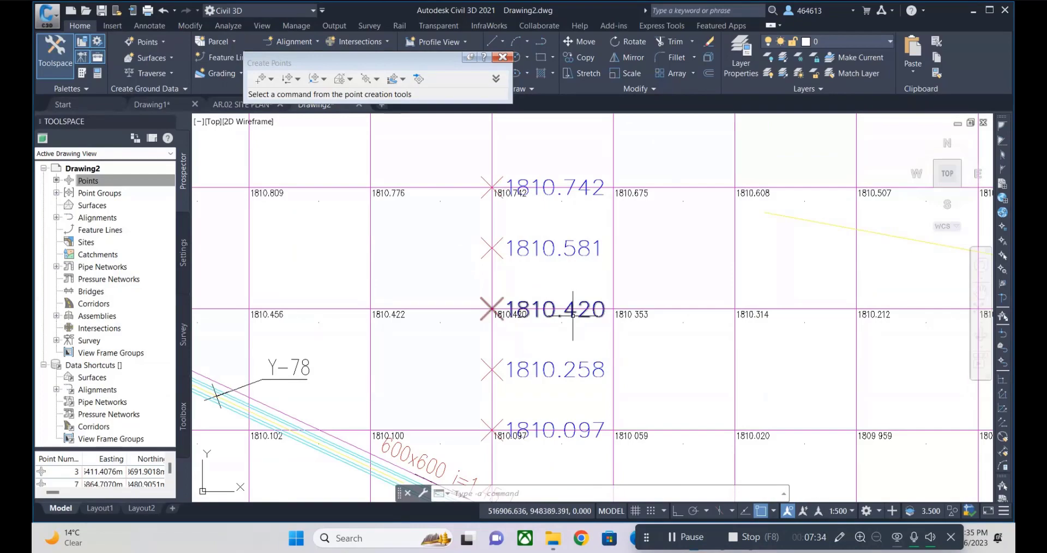
pyautogui.scroll(-4, 613, 262)
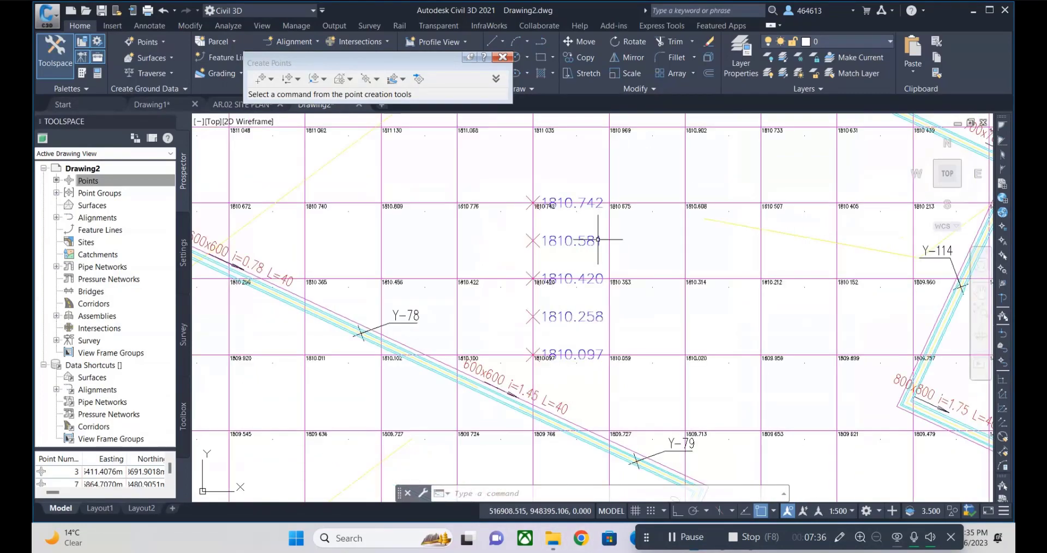
pyautogui.scroll(-4, 612, 262)
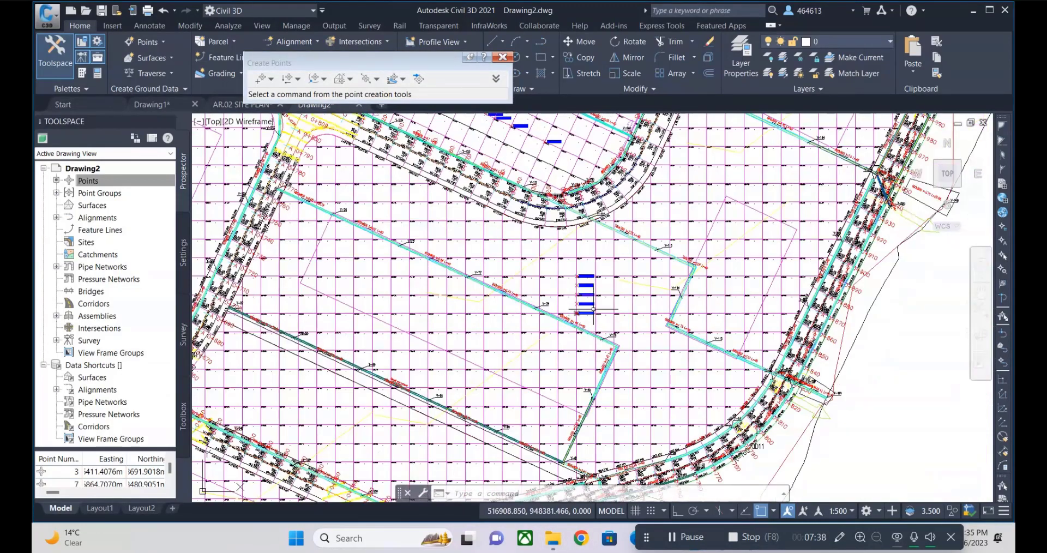
pyautogui.scroll(3, 555, 182)
pyautogui.scroll(3, 554, 182)
pyautogui.scroll(2, 567, 182)
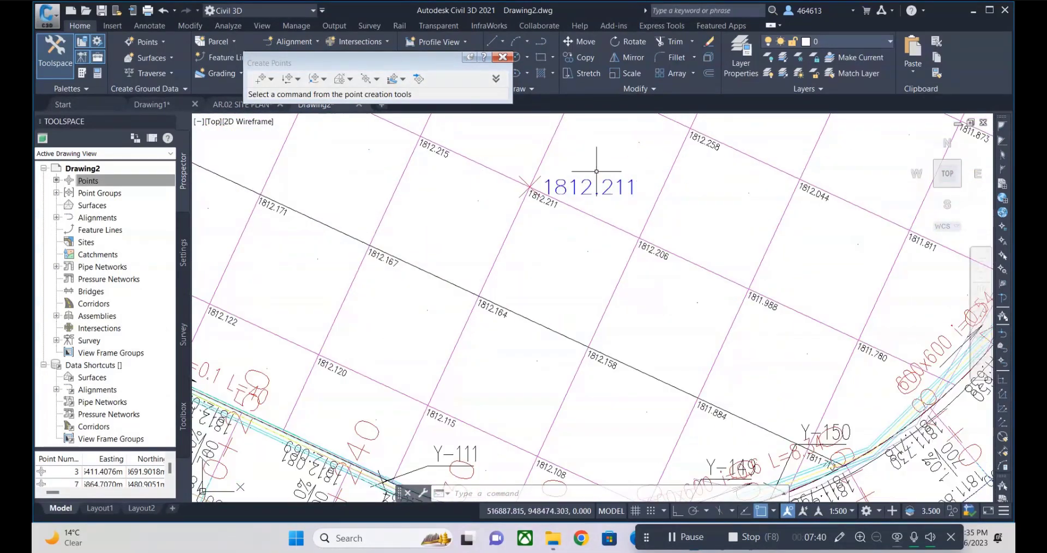
# Step: Start the Incremental Distance point command from the Create Points toolbar's Interpolate list
pyautogui.click(403, 80)
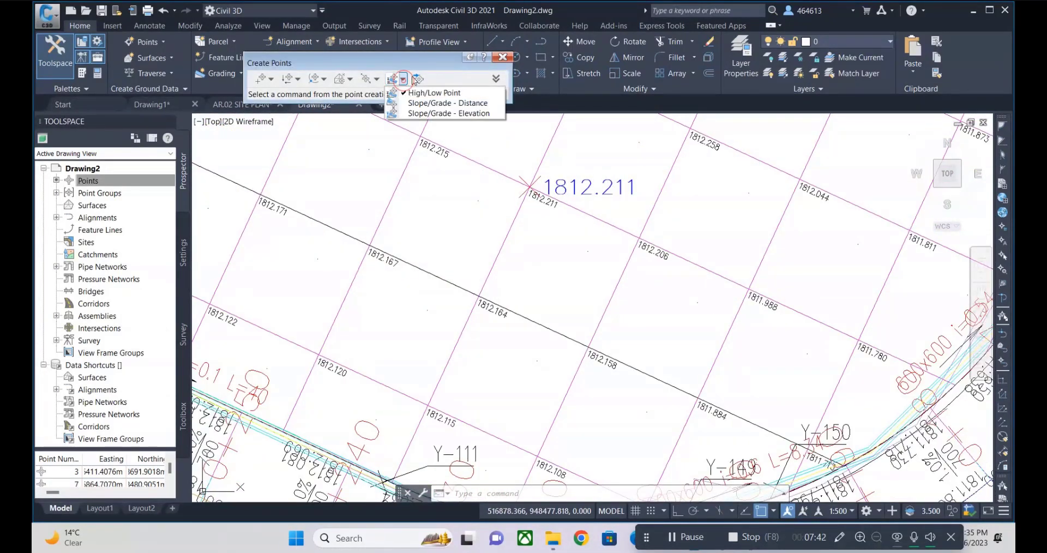
pyautogui.click(377, 79)
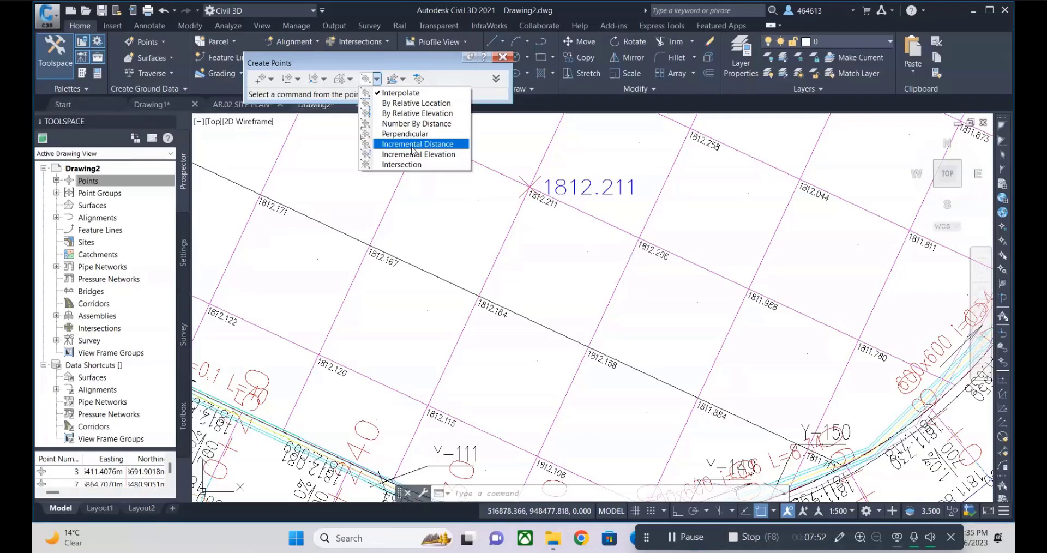
pyautogui.click(413, 145)
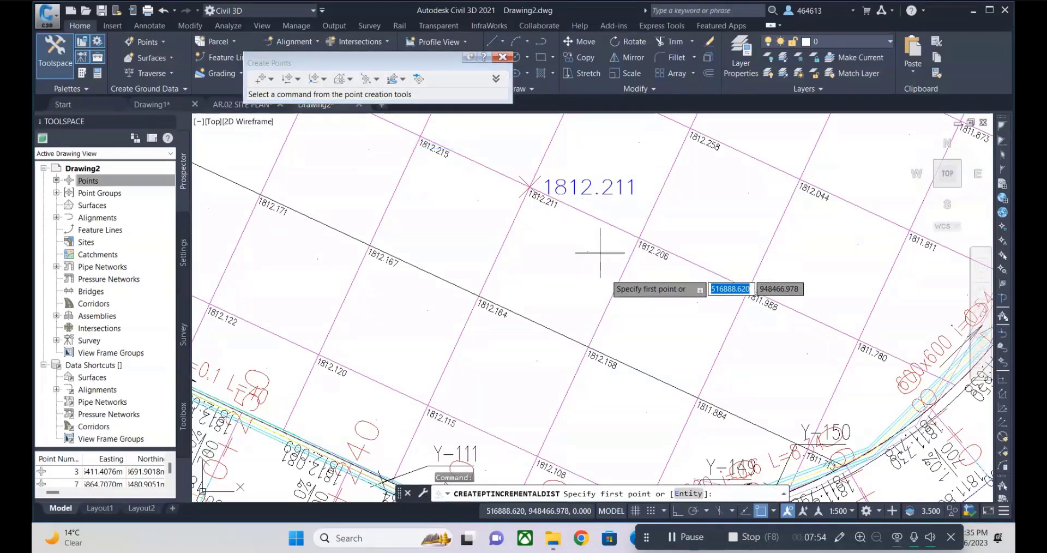
pyautogui.scroll(-3, 588, 272)
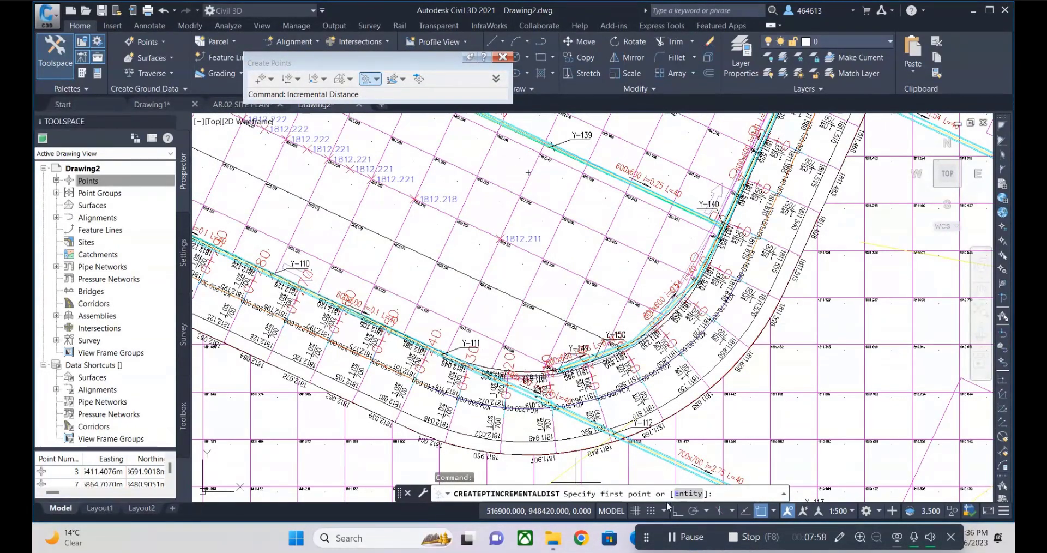
pyautogui.scroll(3, 431, 246)
pyautogui.scroll(-3, 424, 282)
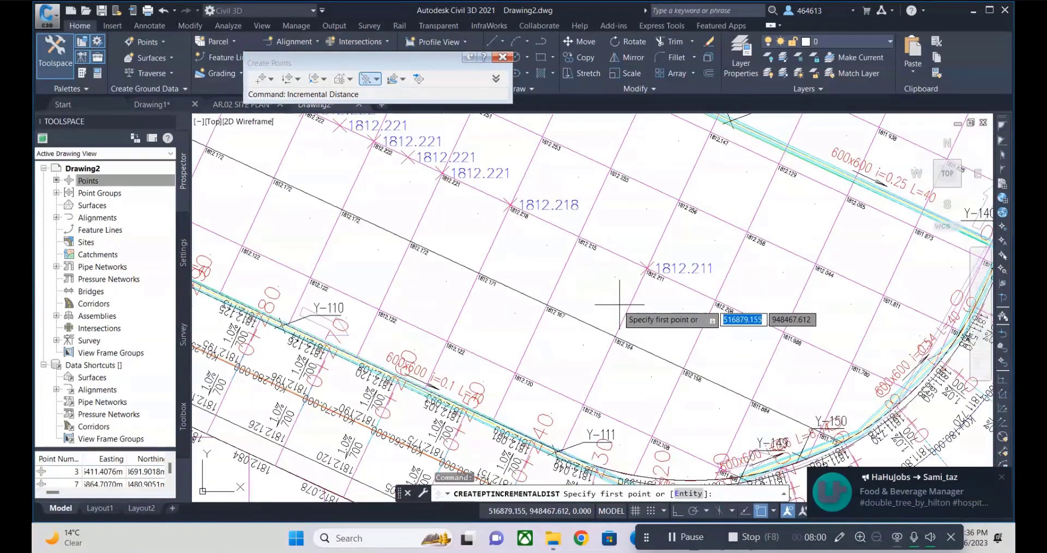
pyautogui.scroll(3, 643, 326)
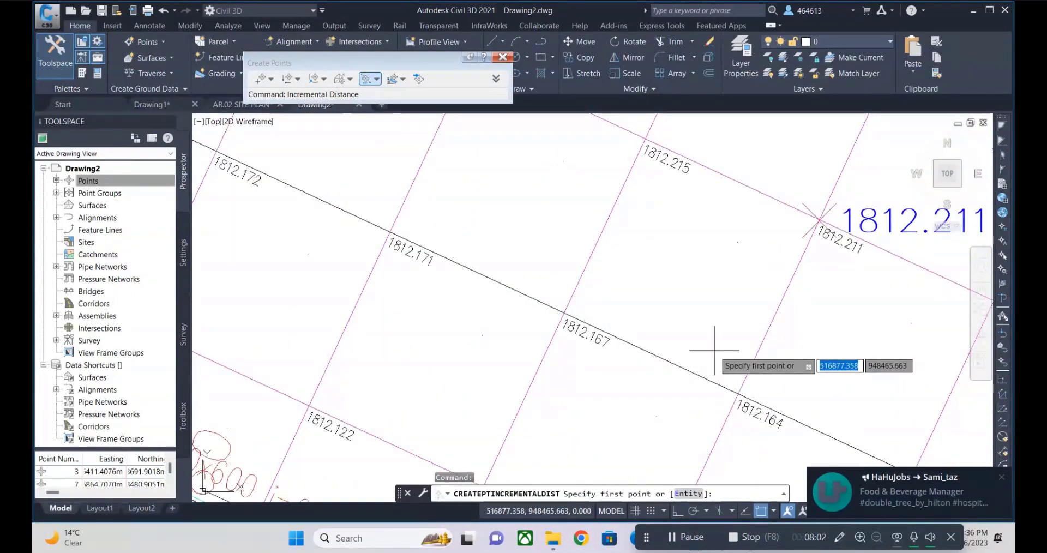
pyautogui.scroll(-3, 736, 381)
pyautogui.scroll(3, 332, 170)
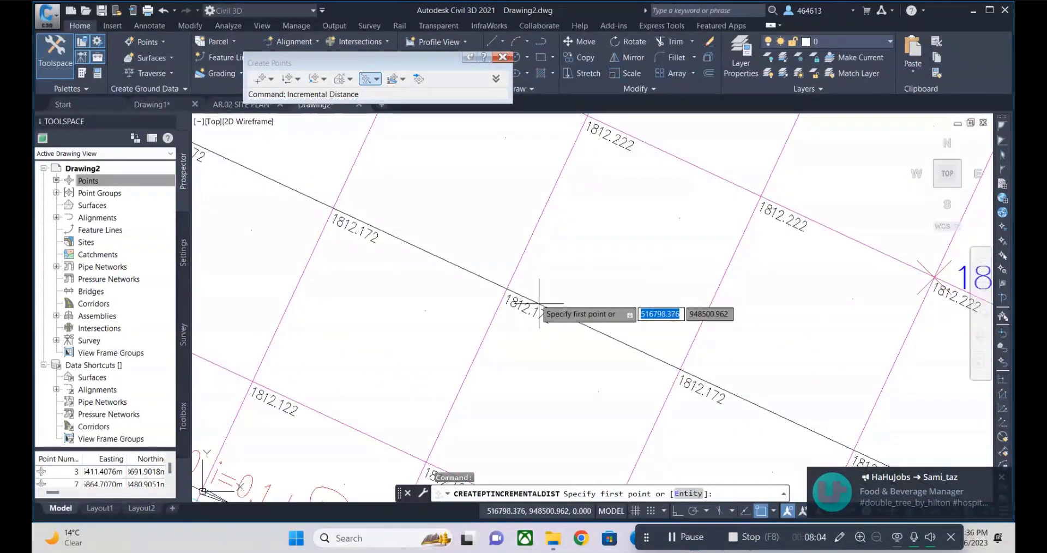
# Step: Pick the 1812.172 grid intersection as the first control point at elevation 1812.172
pyautogui.click(507, 288)
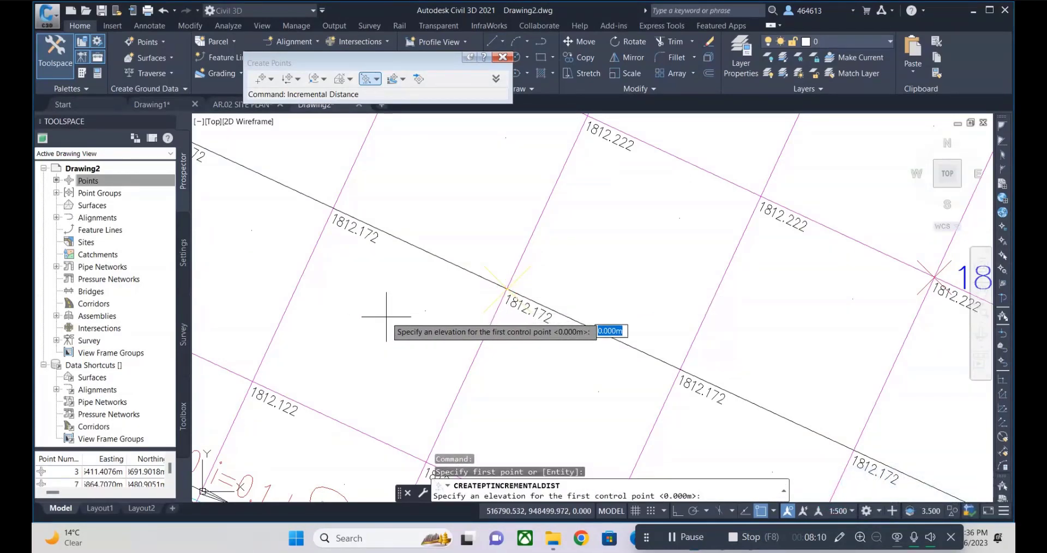
pyautogui.scroll(2, 533, 328)
pyautogui.scroll(2, 558, 297)
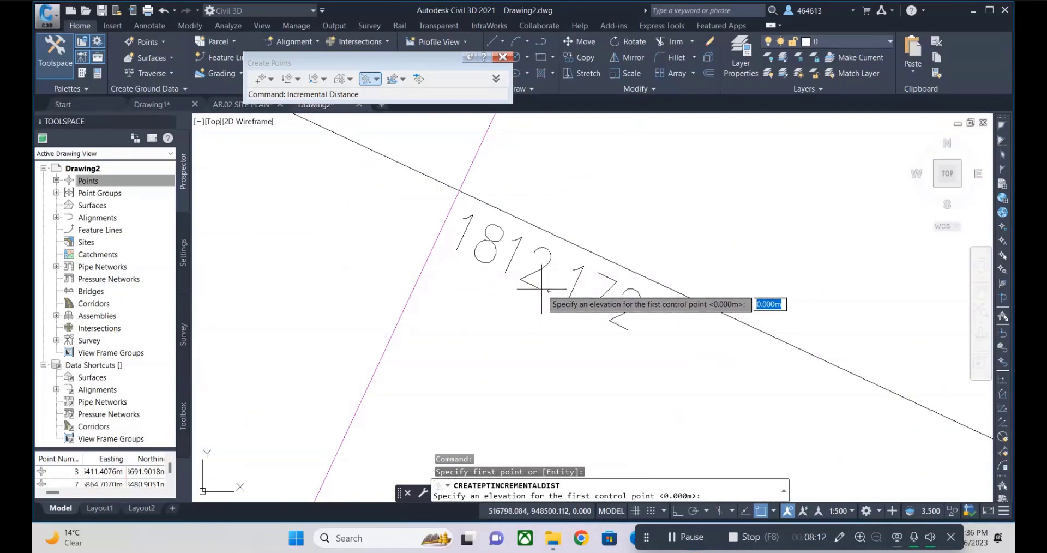
pyautogui.write('12')
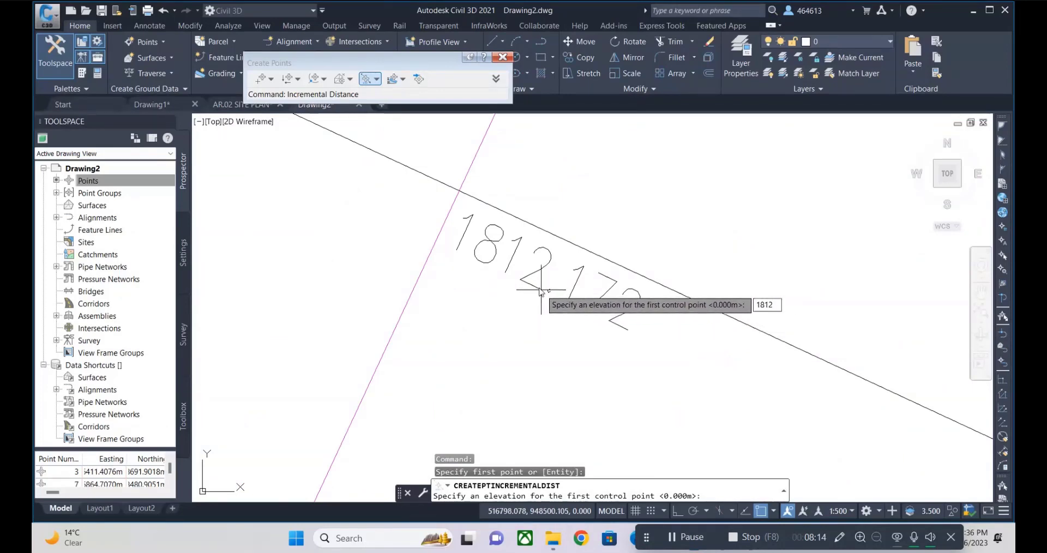
pyautogui.write('.')
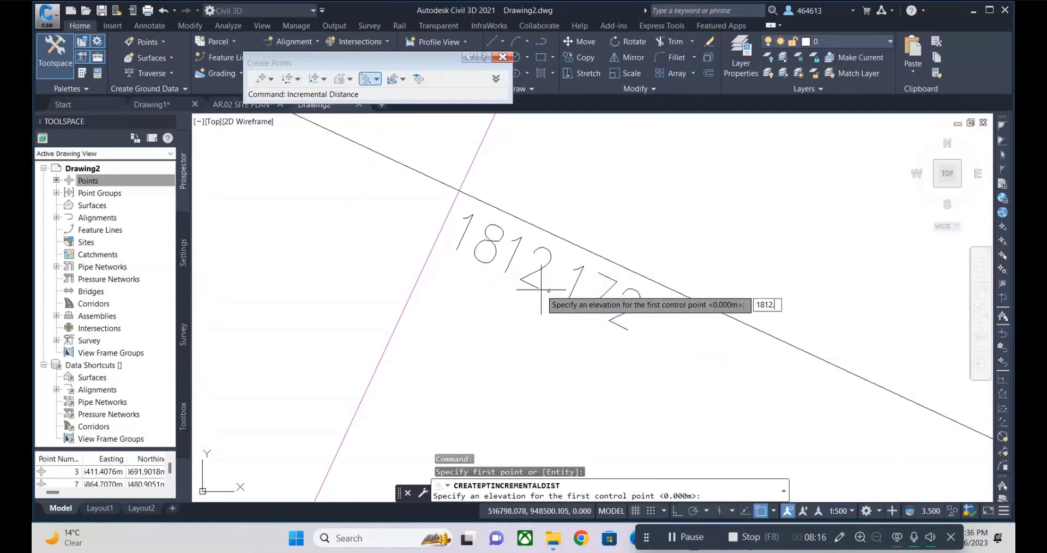
pyautogui.write('172')
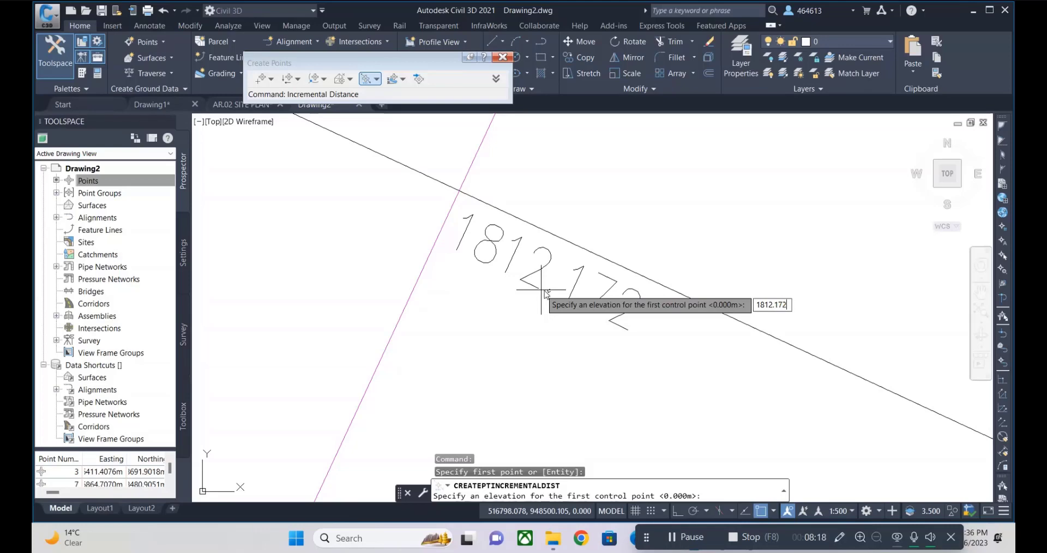
pyautogui.press('Return')
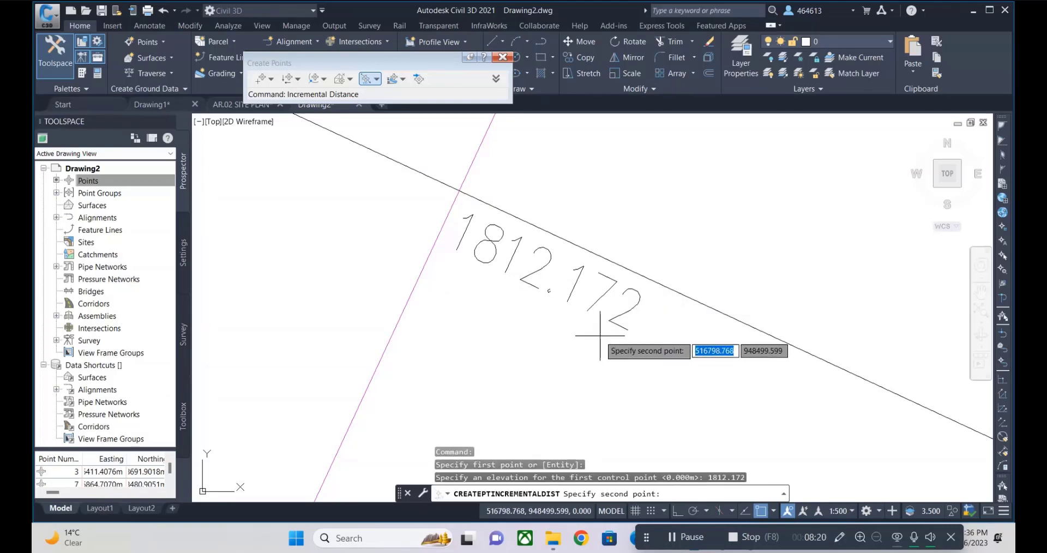
pyautogui.scroll(-5, 600, 335)
pyautogui.scroll(-2, 498, 379)
pyautogui.scroll(2, 343, 255)
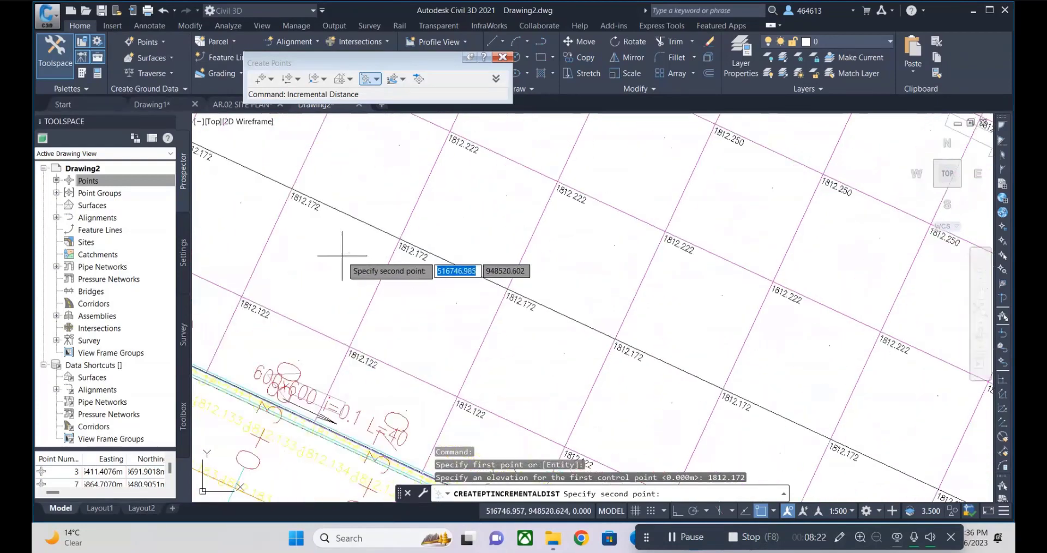
pyautogui.scroll(2, 343, 255)
# Step: Pick the second control point on the grid and accept 1812.172 as its elevation
pyautogui.click(431, 239)
pyautogui.write('1812.172')
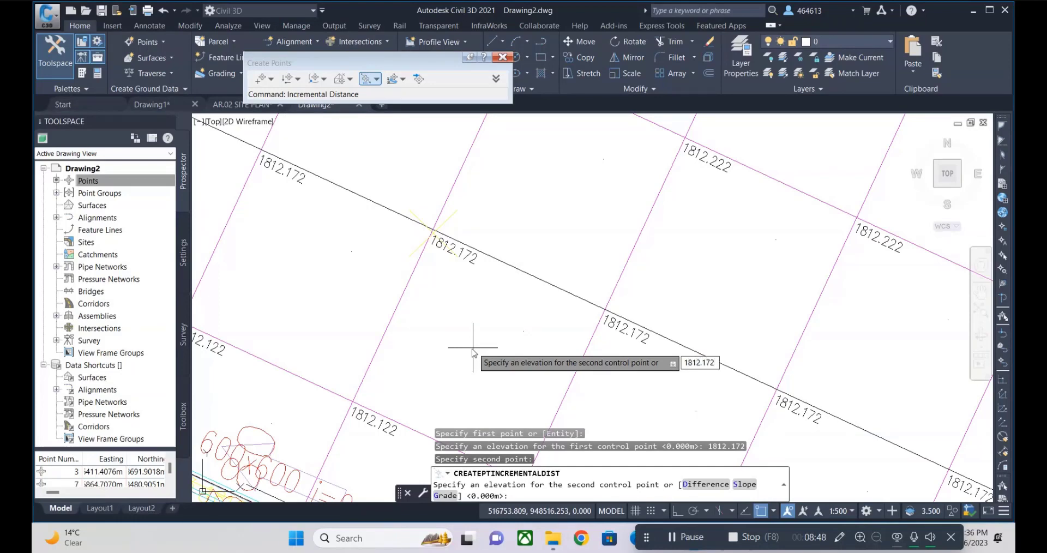
pyautogui.press('Return')
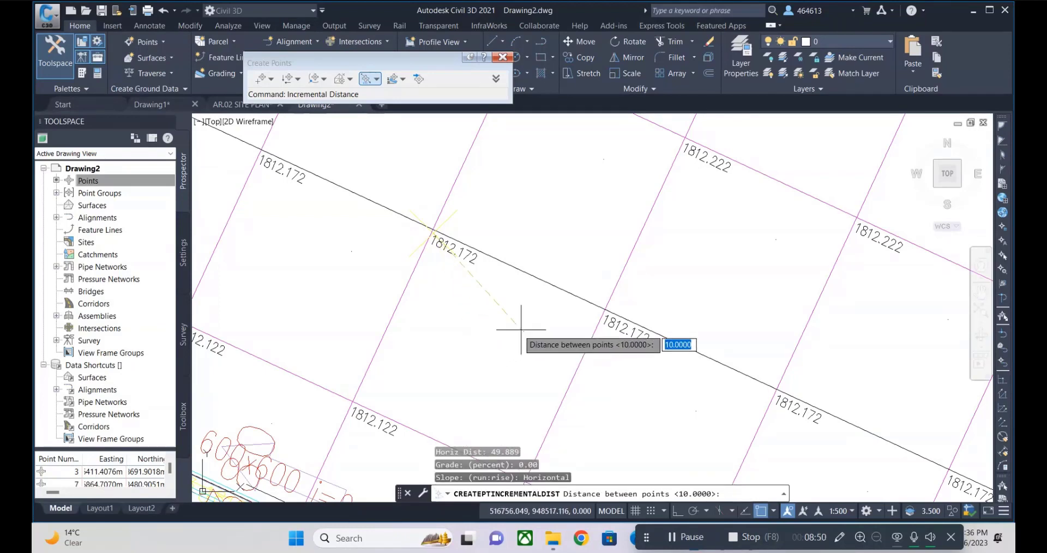
pyautogui.scroll(-3, 494, 297)
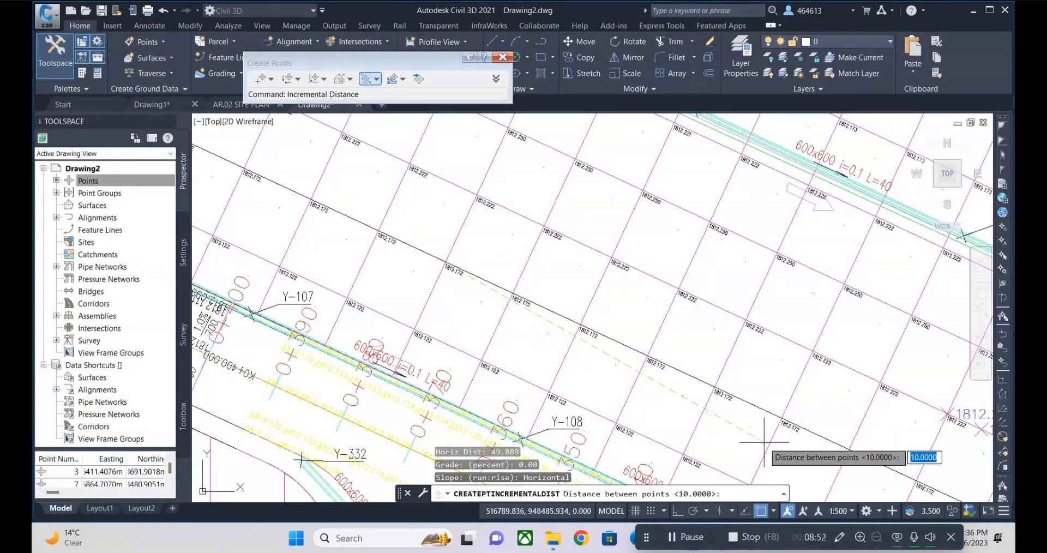
pyautogui.scroll(2, 791, 445)
pyautogui.write('5')
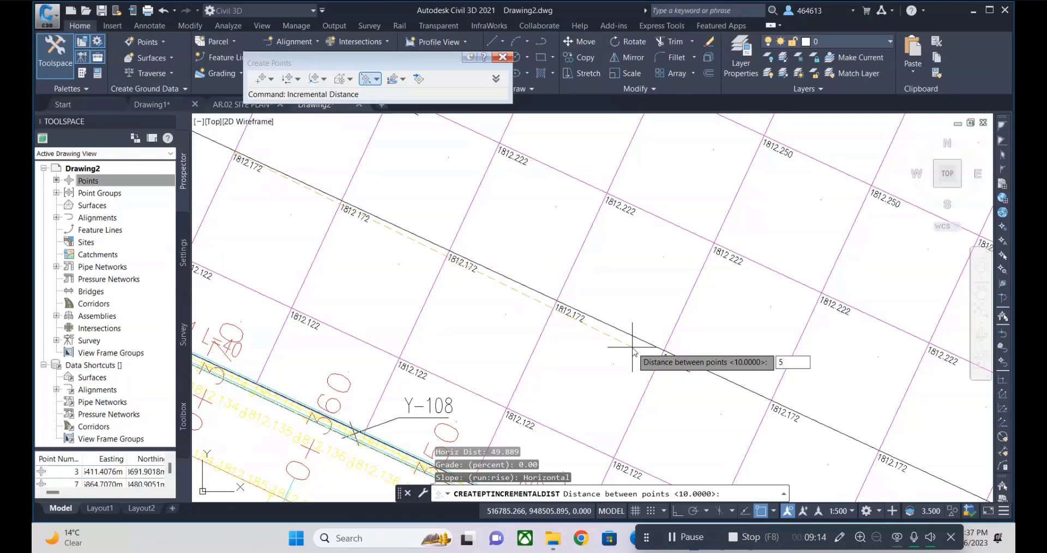
# Step: Place f1-described points every 5 along the line at zero offset, then end the command
pyautogui.press('Return')
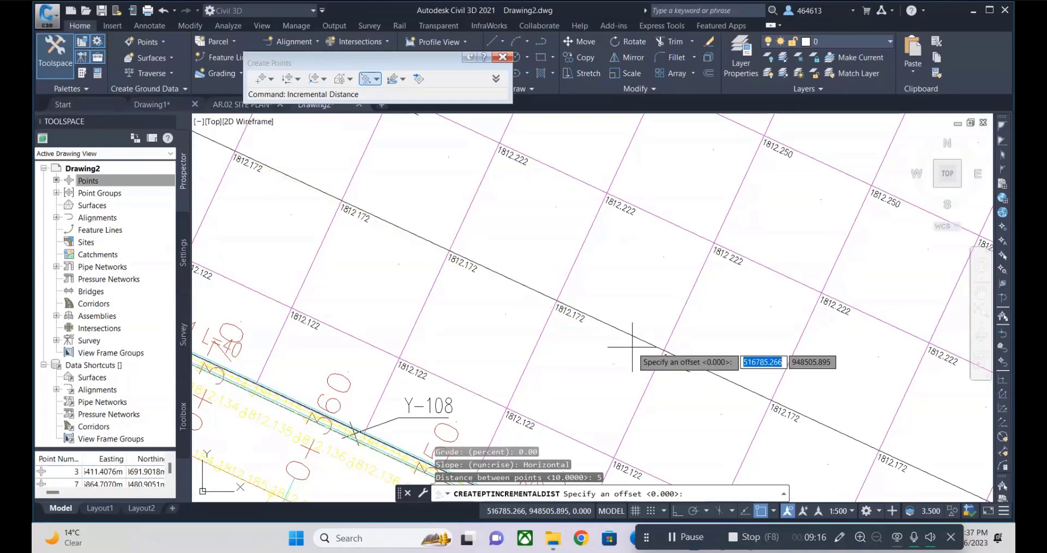
pyautogui.press('Return')
pyautogui.write('f1')
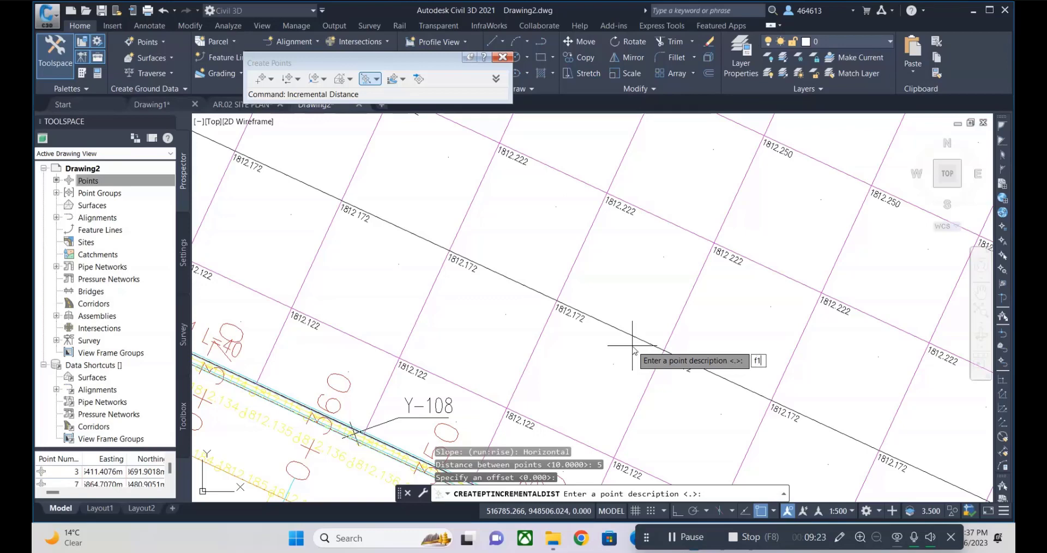
pyautogui.press('Return')
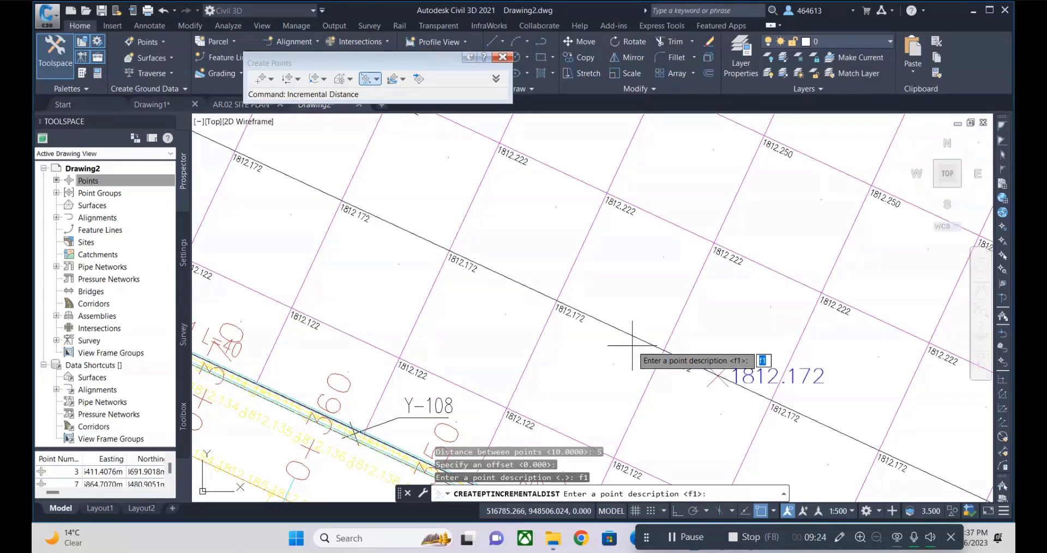
pyautogui.scroll(-2, 632, 346)
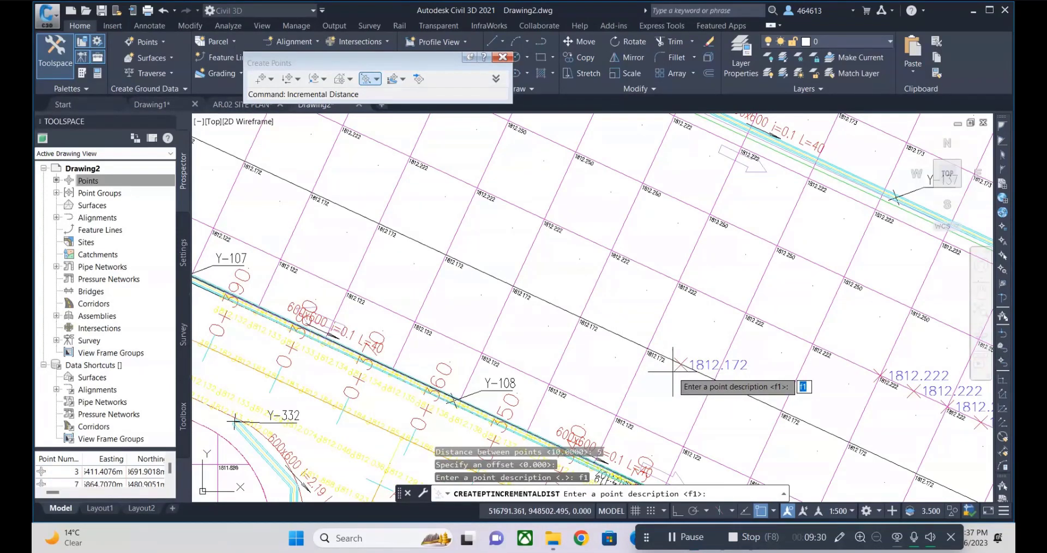
pyautogui.press('Return')
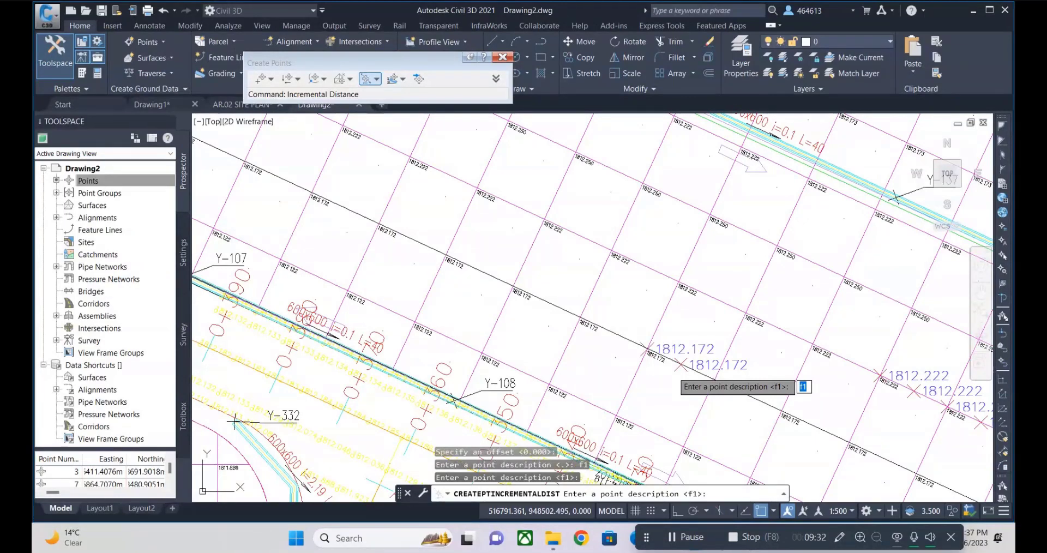
pyautogui.press('Return')
pyautogui.press('Return')
pyautogui.press('Return')
pyautogui.press('Return')
pyautogui.press('Return')
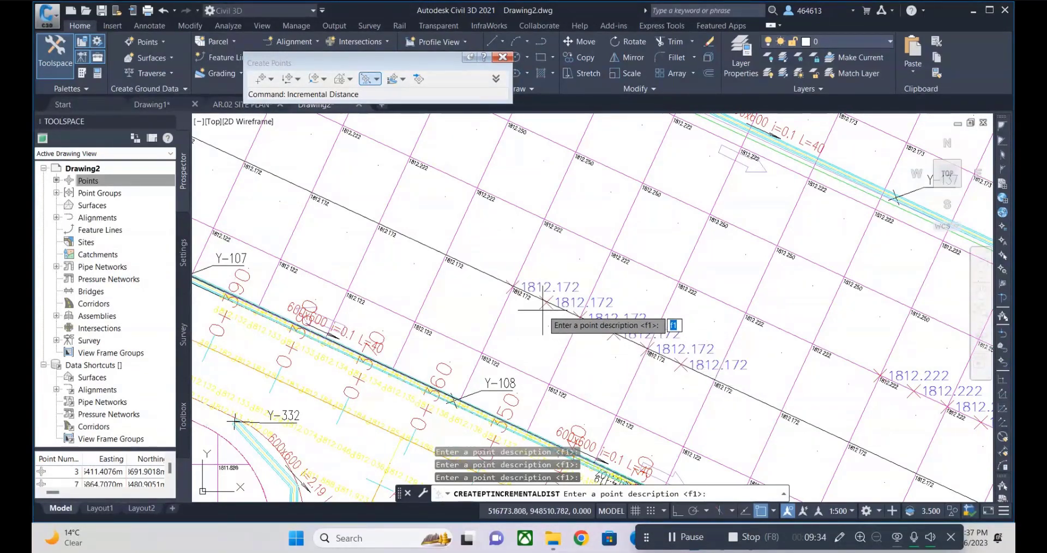
pyautogui.press('Return')
pyautogui.press('Return')
pyautogui.press('Return')
pyautogui.press('Return')
pyautogui.press('Return')
pyautogui.press('Return')
pyautogui.press('Return')
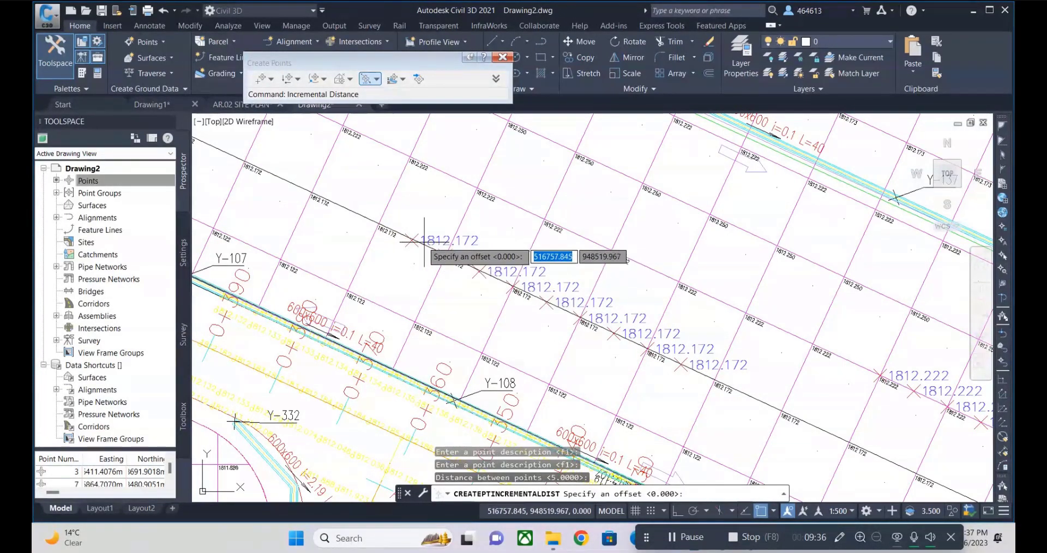
pyautogui.press('Return')
pyautogui.press('Escape')
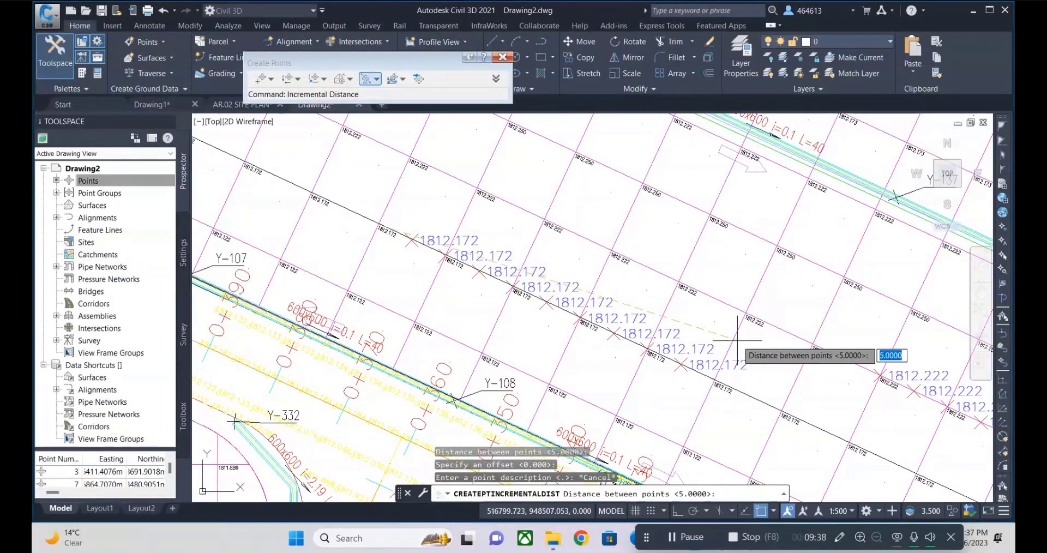
pyautogui.press('Escape')
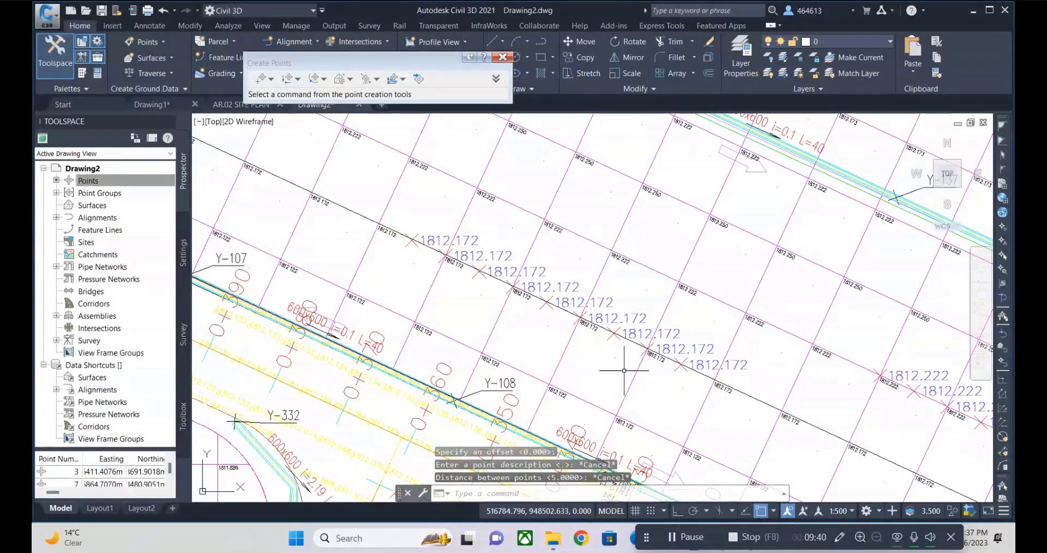
pyautogui.scroll(2, 477, 246)
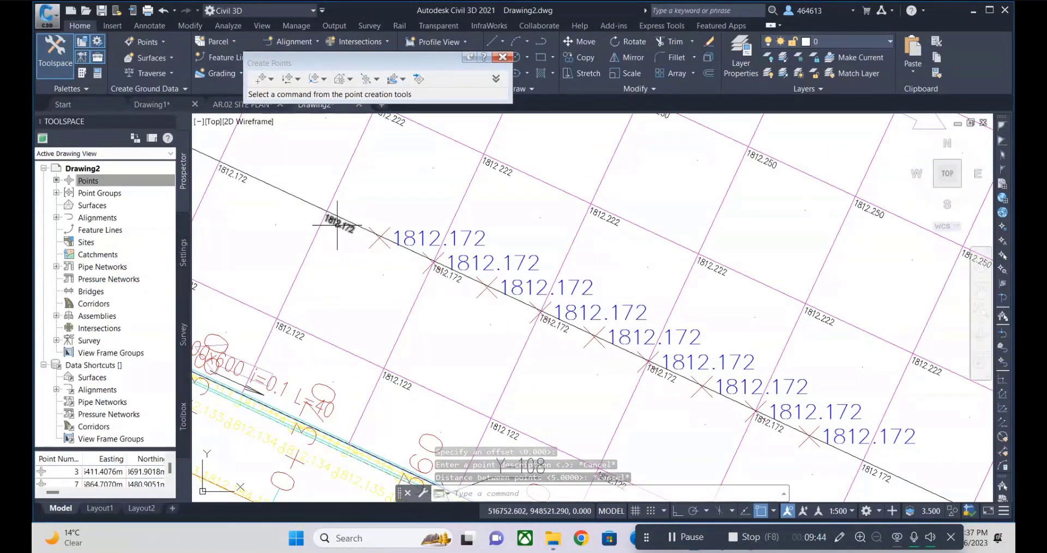
# Step: Zoom out and back in to review the new 1812.172 points across the drawing
pyautogui.scroll(-2, 337, 225)
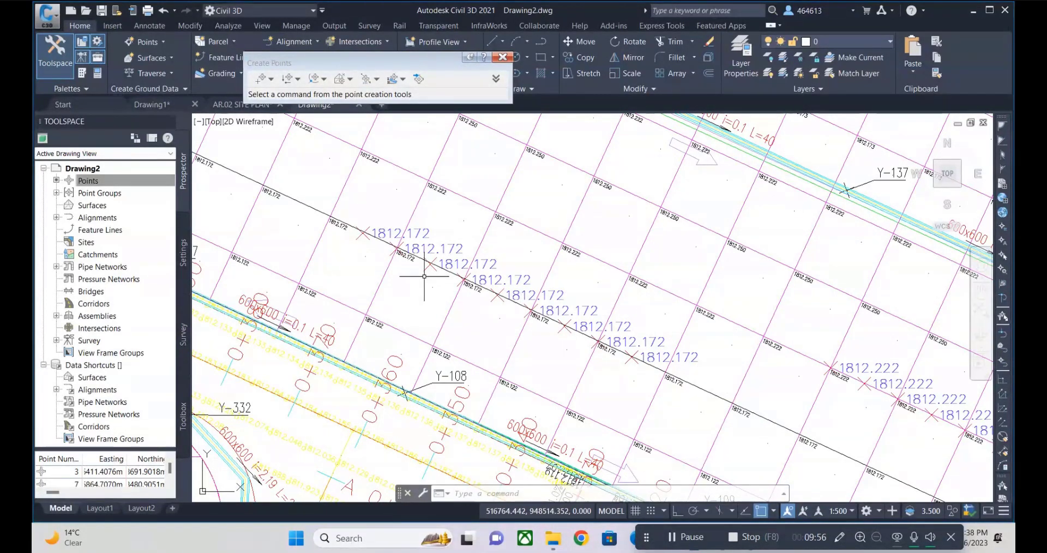
pyautogui.scroll(-5, 506, 294)
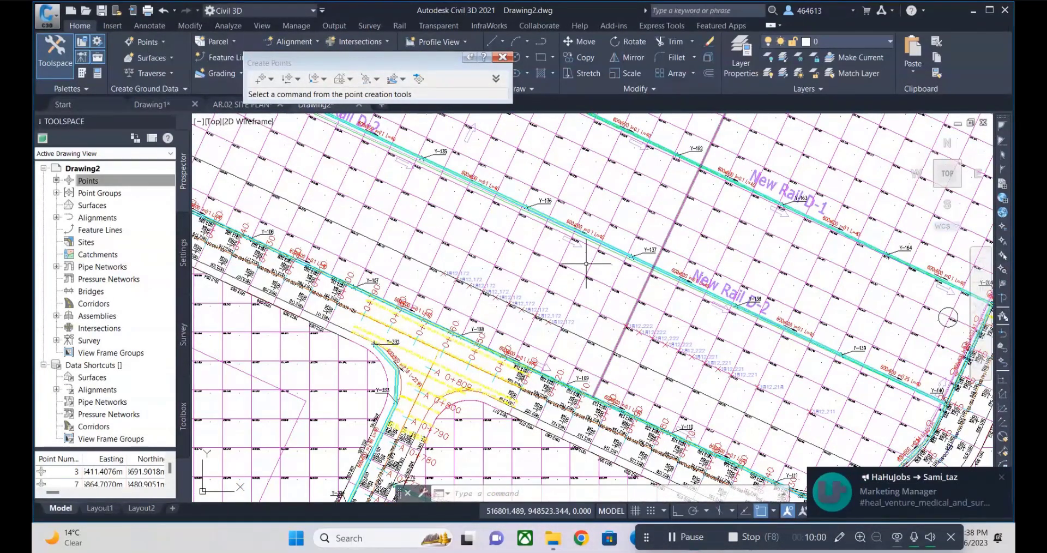
pyautogui.scroll(2, 513, 218)
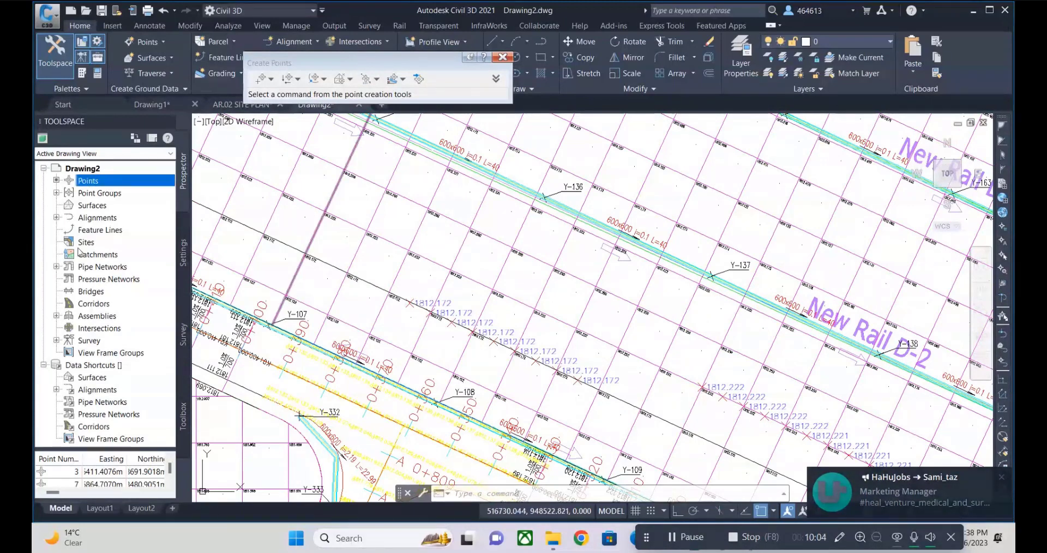
# Step: Close the Create Points toolbar and open Edit Points for the _All Points group
pyautogui.click(502, 57)
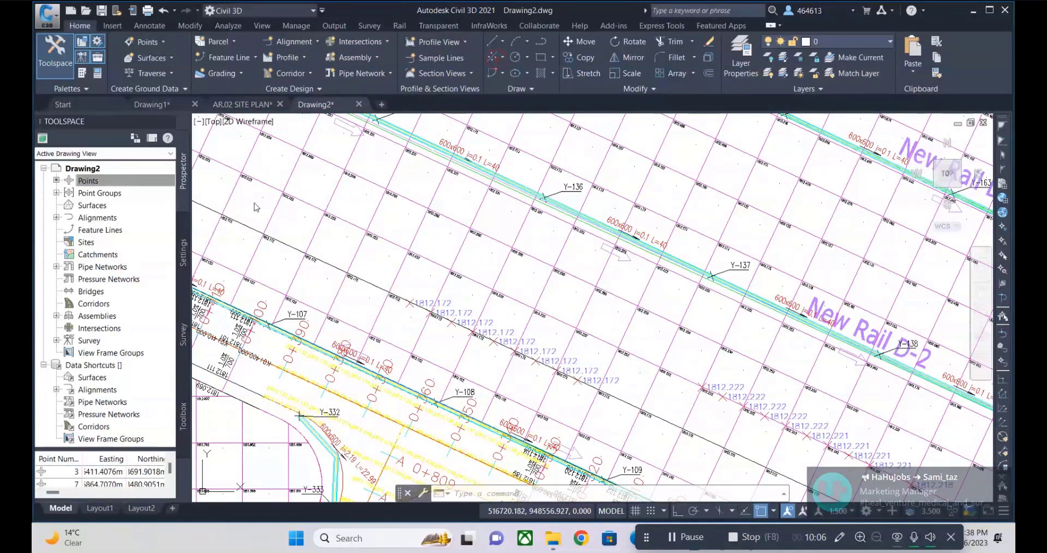
pyautogui.click(88, 180)
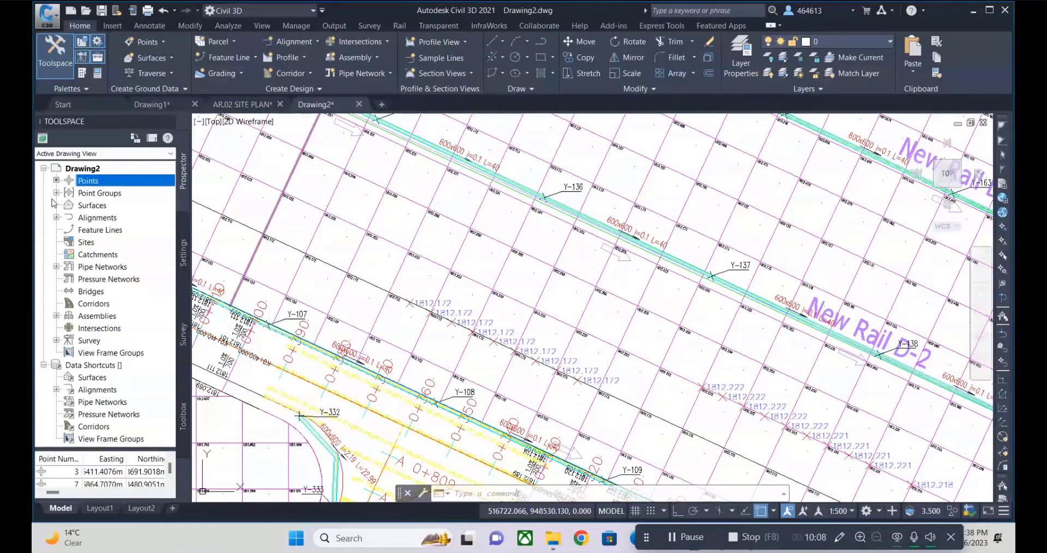
pyautogui.click(56, 193)
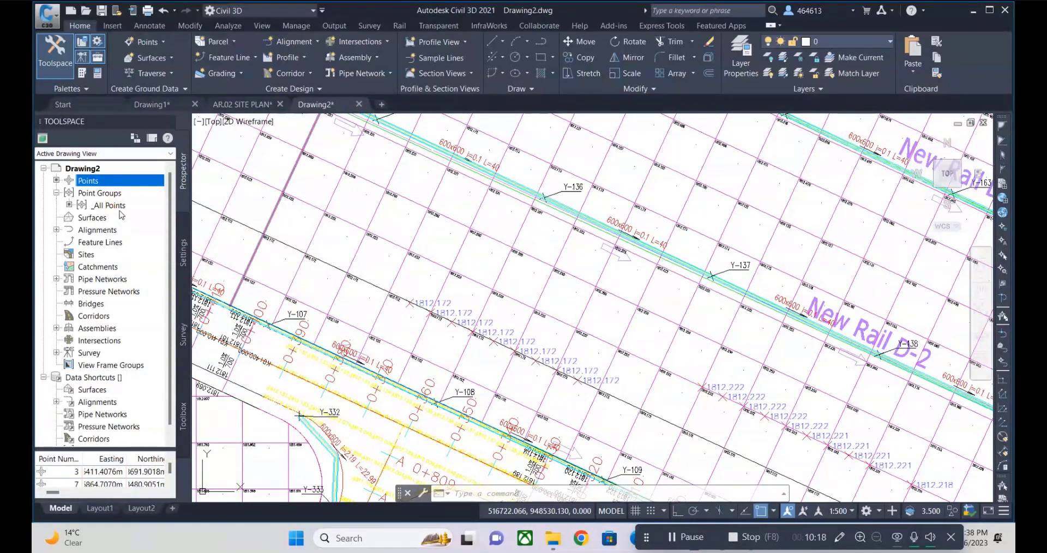
pyautogui.click(120, 207)
pyautogui.rightClick(119, 207)
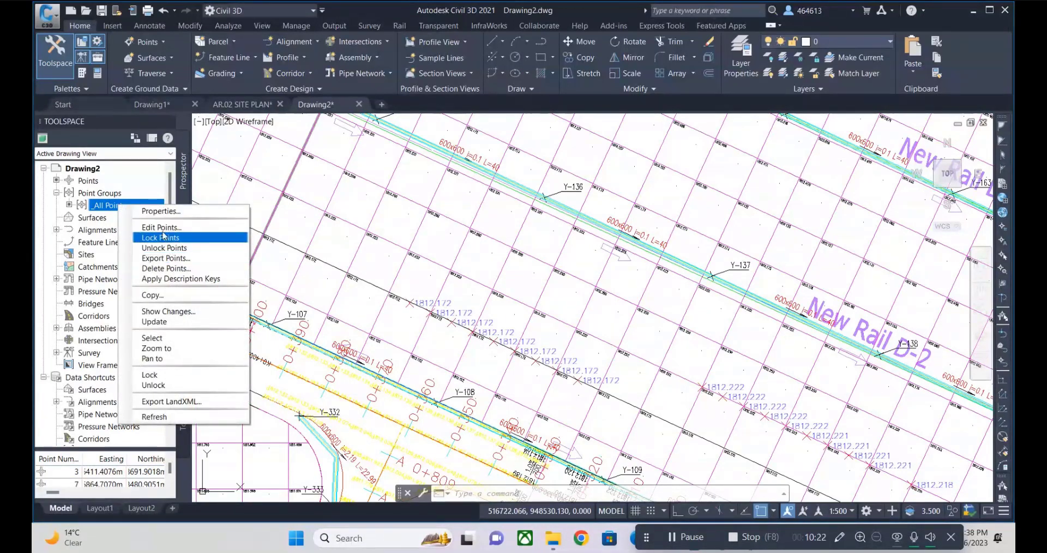
pyautogui.click(161, 228)
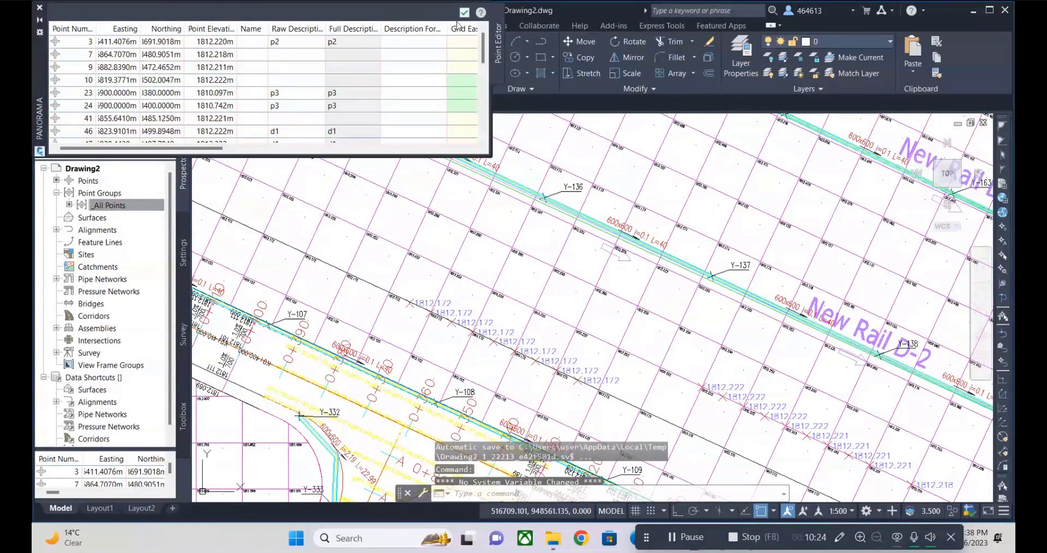
# Step: Enlarge the Point Editor and select points 46 through 64 with d1, e1, f1 descriptions
pyautogui.scroll(-3, 409, 98)
pyautogui.scroll(-3, 418, 109)
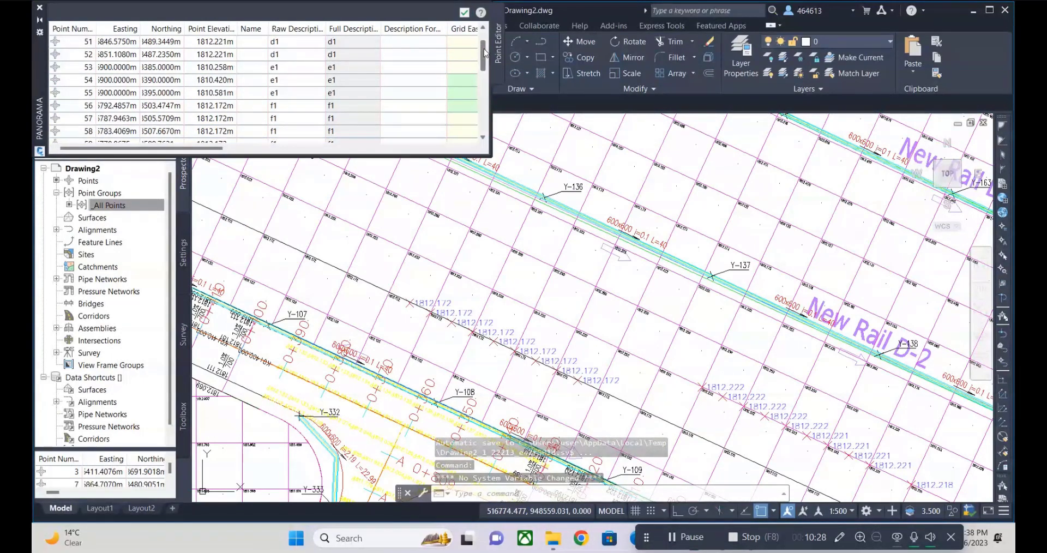
pyautogui.scroll(5, 463, 80)
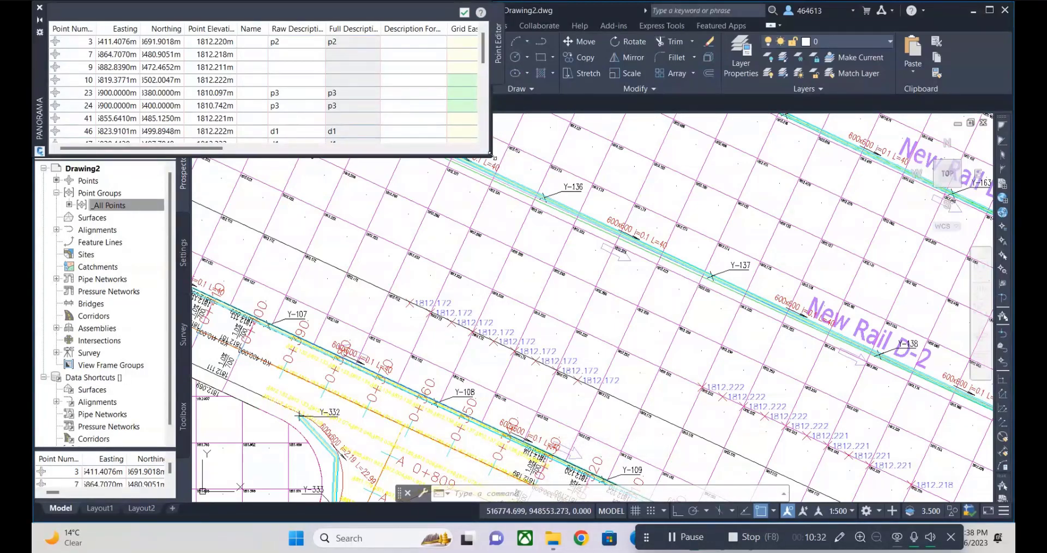
pyautogui.moveTo(490, 155); pyautogui.dragTo(862, 472)
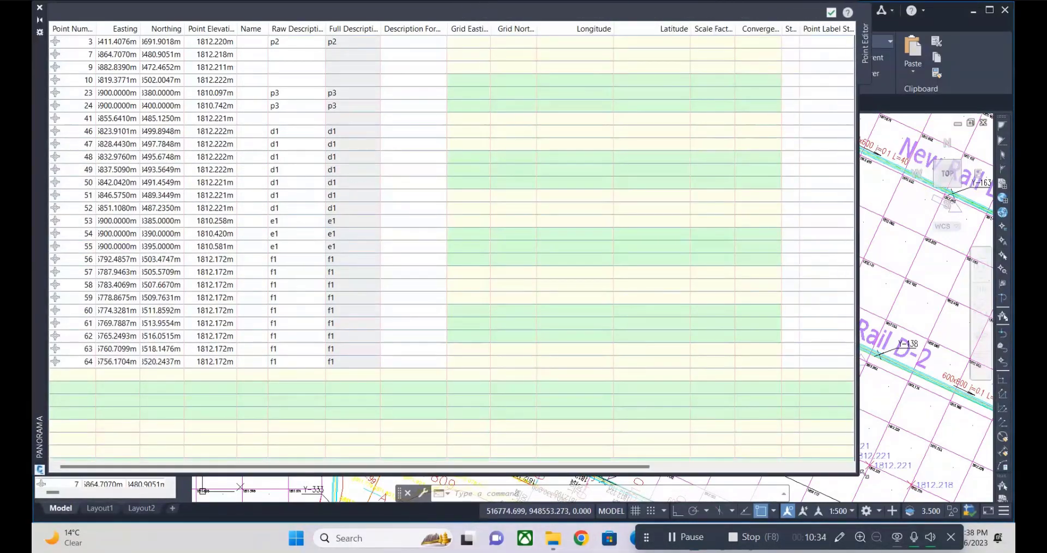
pyautogui.click(282, 134)
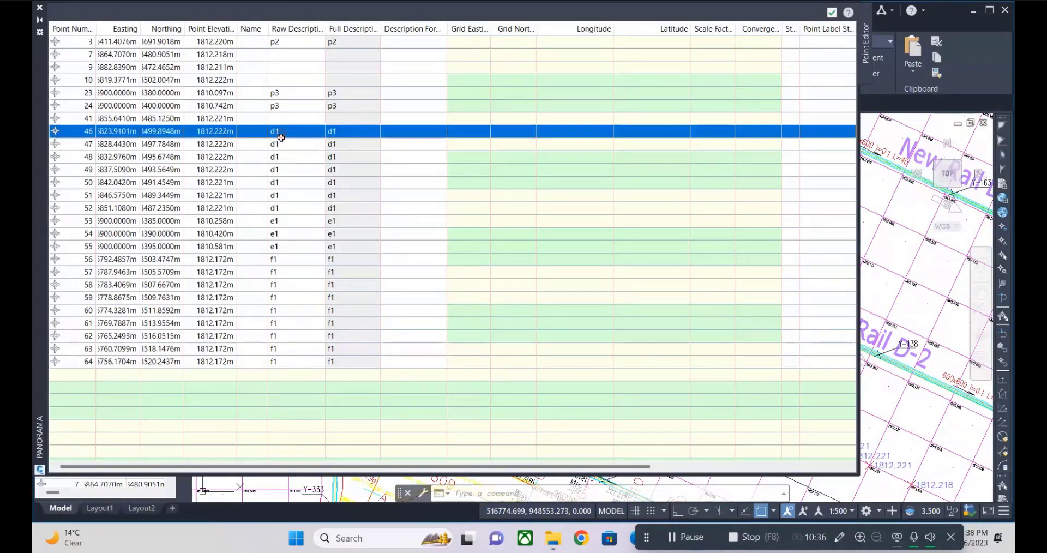
pyautogui.click(278, 221)
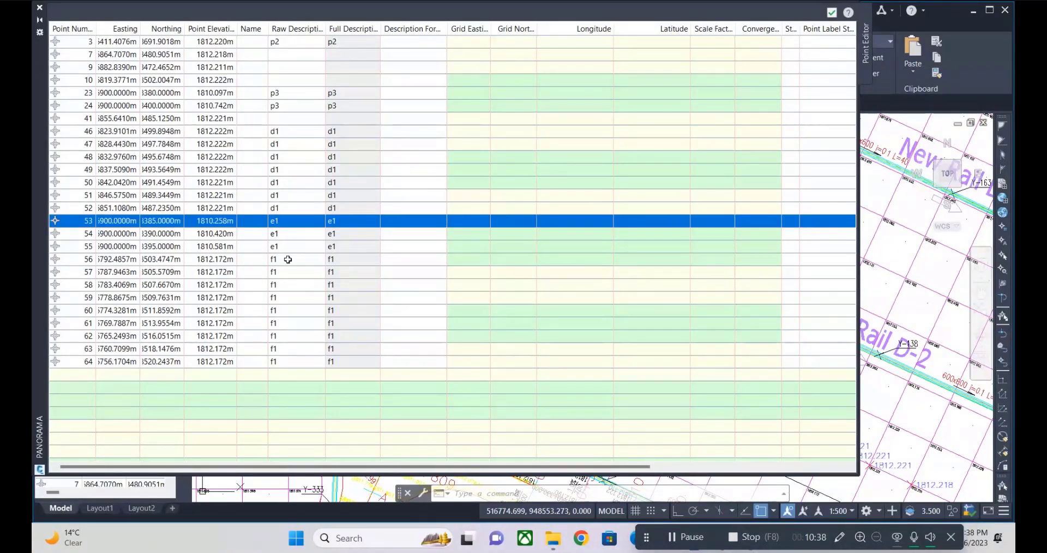
pyautogui.click(288, 259)
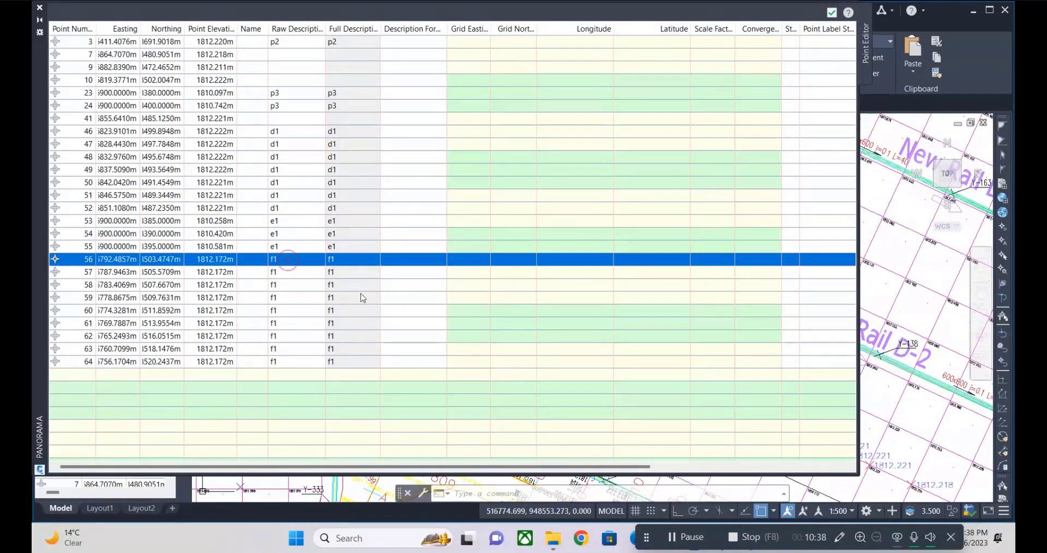
pyautogui.click(122, 135)
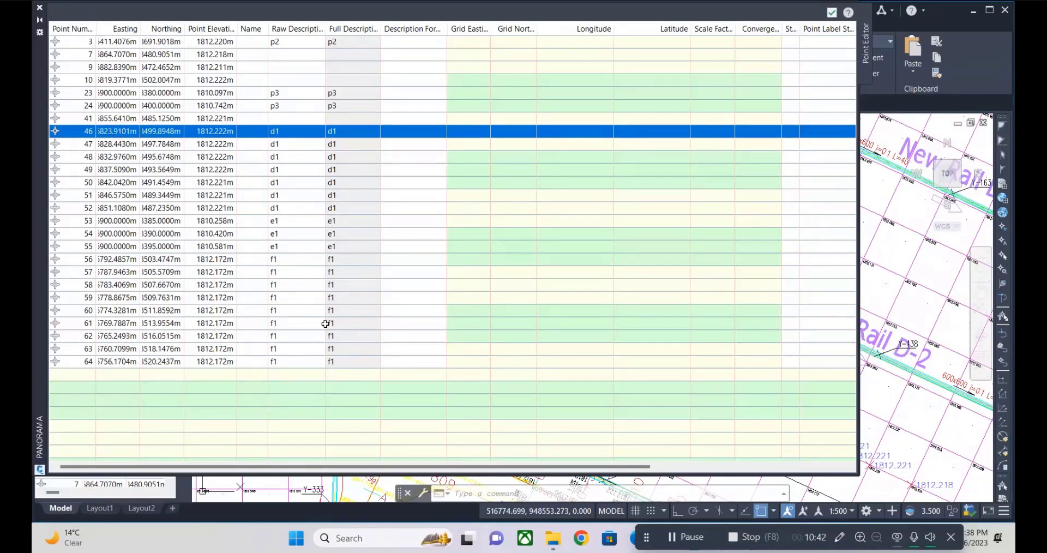
pyautogui.keyDown('shift'); pyautogui.click(287, 361); pyautogui.keyUp('shift')
# Step: Export the selected points 46–64 as a CSV file 'survey level' on the Desktop
pyautogui.rightClick(301, 240)
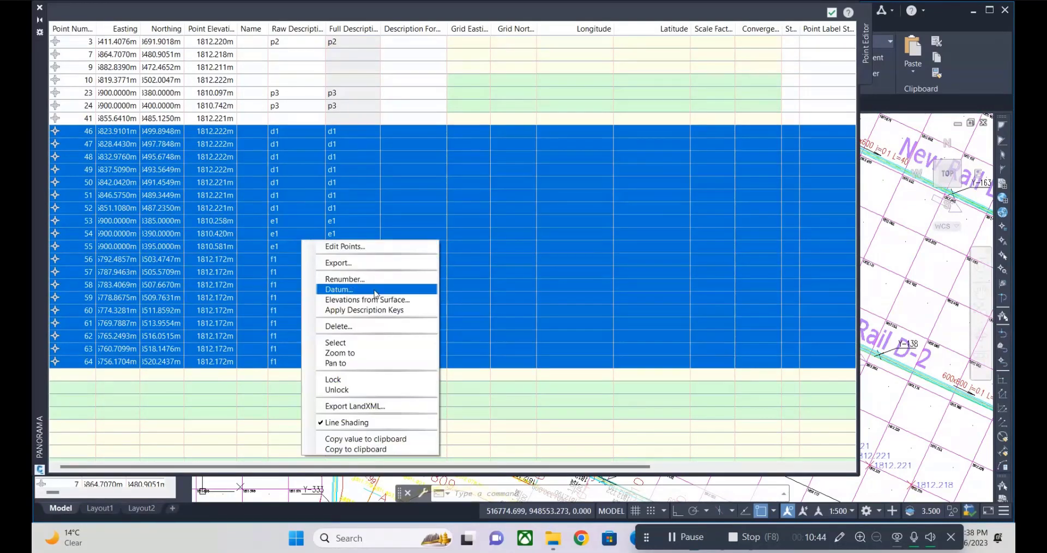
pyautogui.click(349, 276)
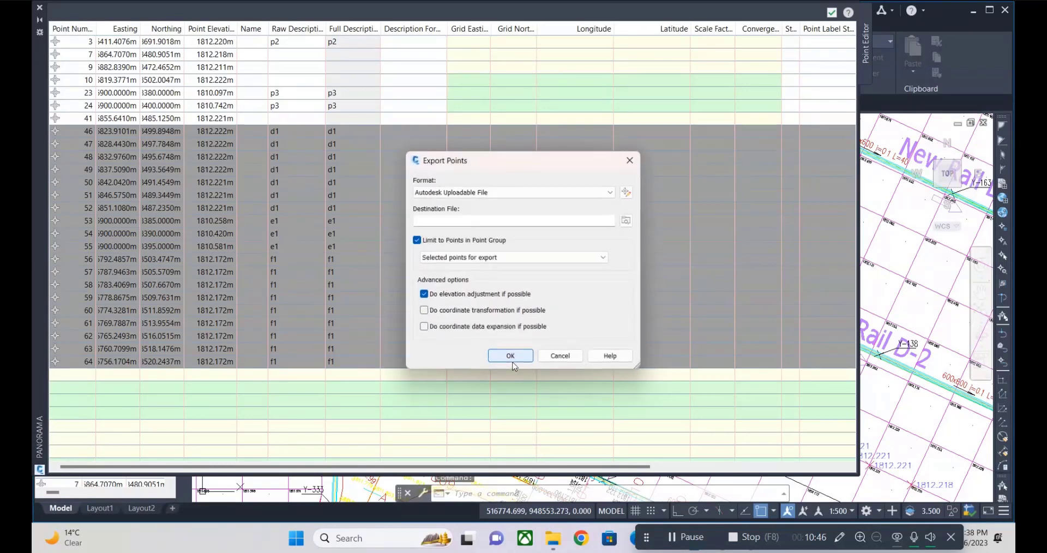
pyautogui.click(626, 219)
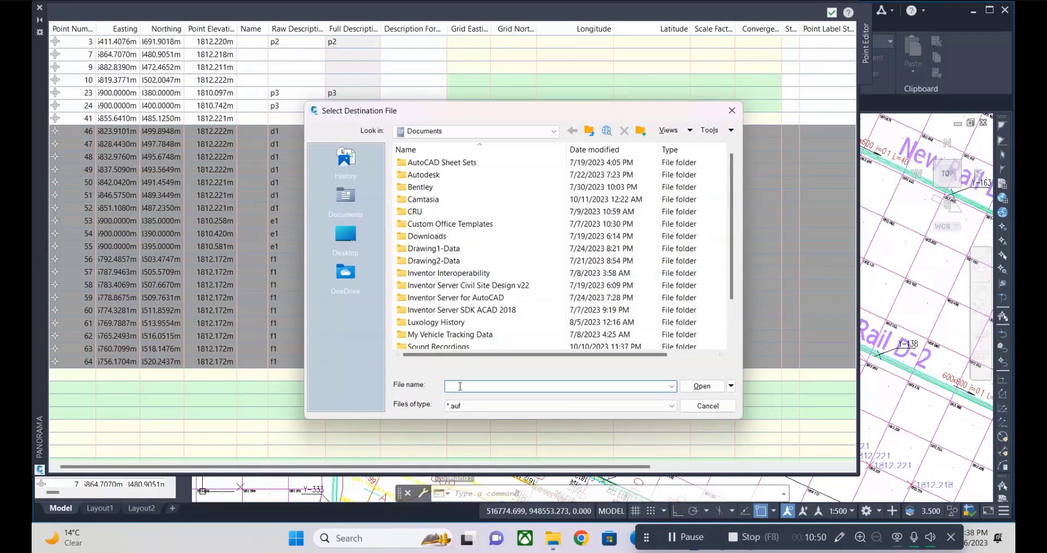
pyautogui.click(470, 407)
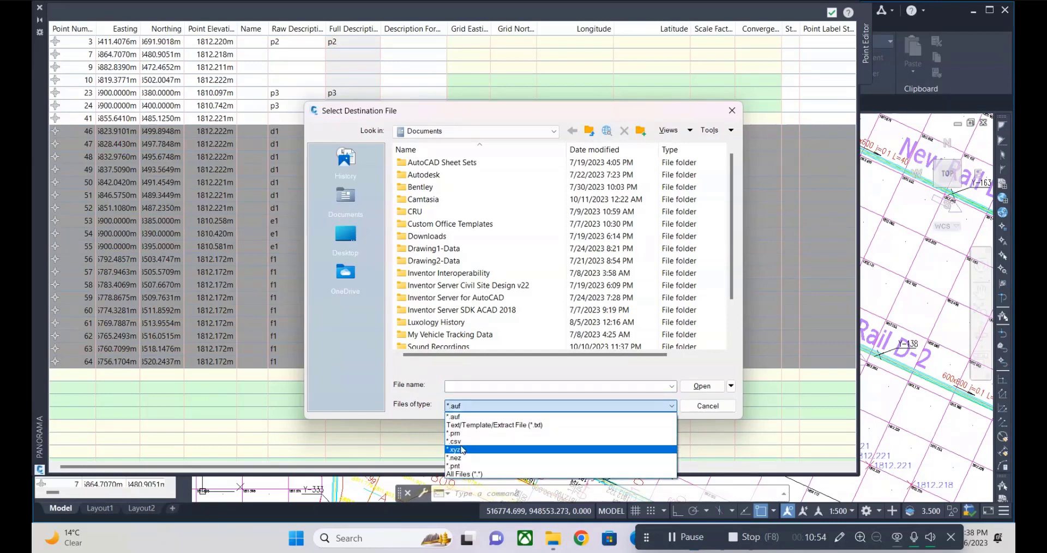
pyautogui.click(457, 442)
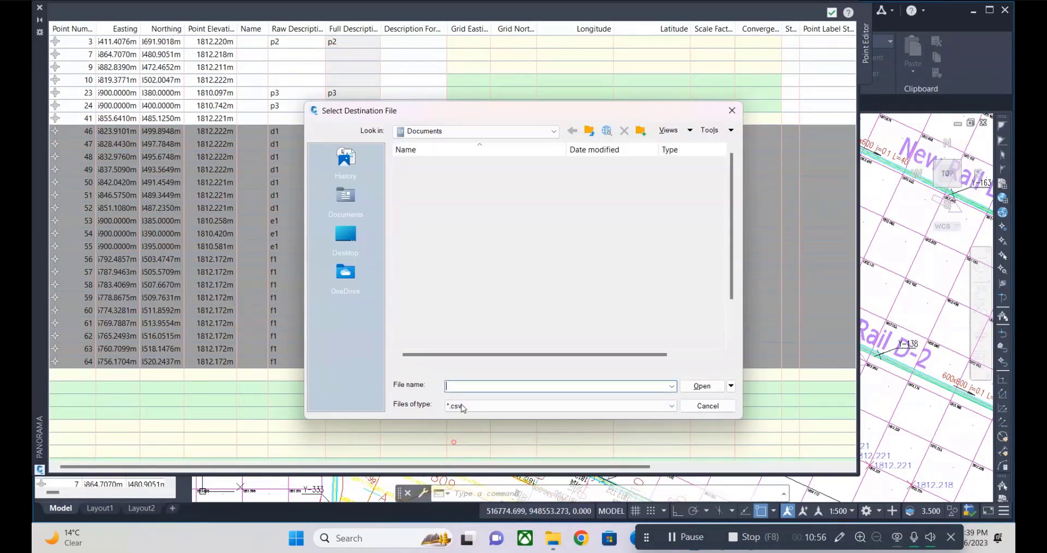
pyautogui.click(346, 235)
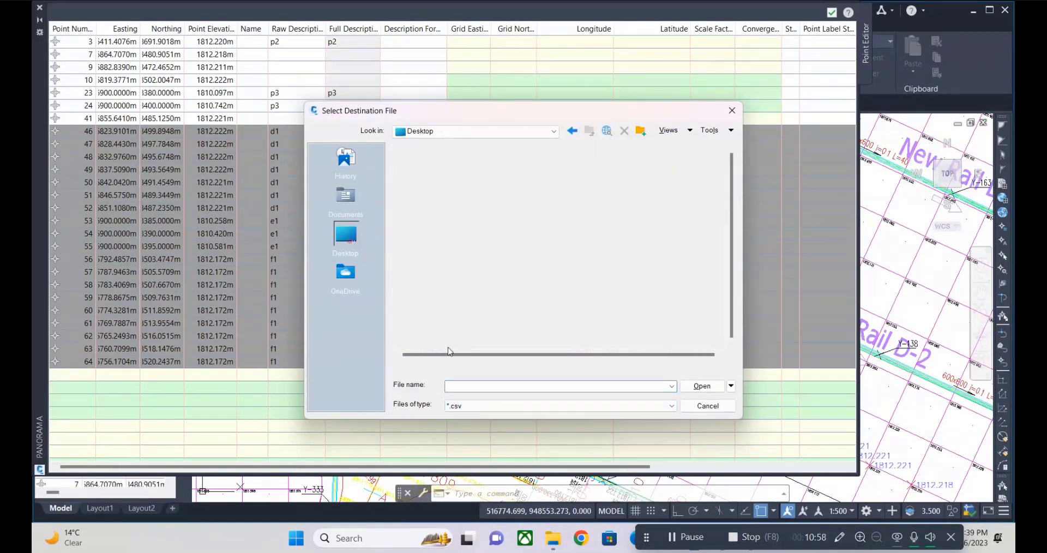
pyautogui.click(451, 386)
pyautogui.write('survey level')
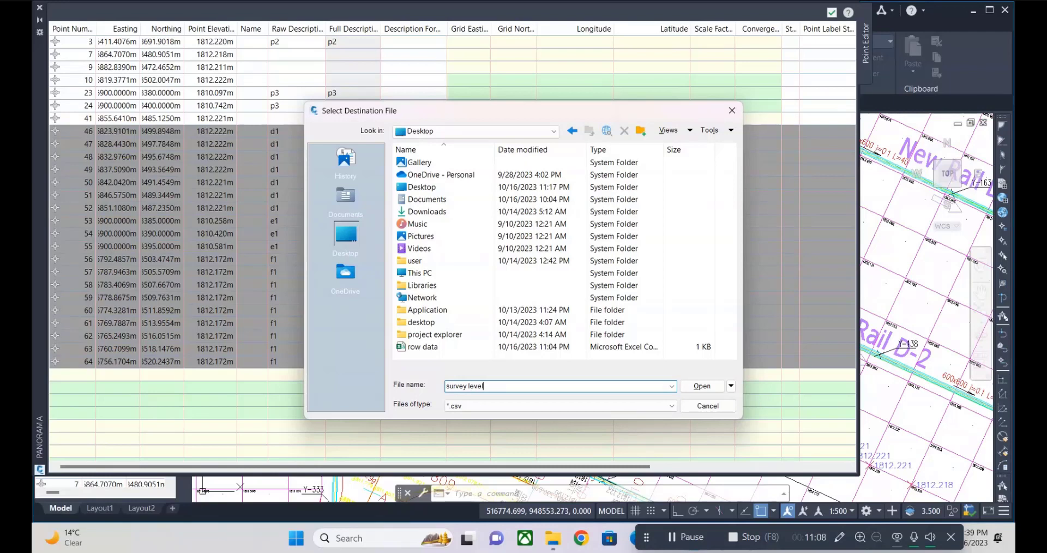
pyautogui.click(702, 386)
pyautogui.click(507, 356)
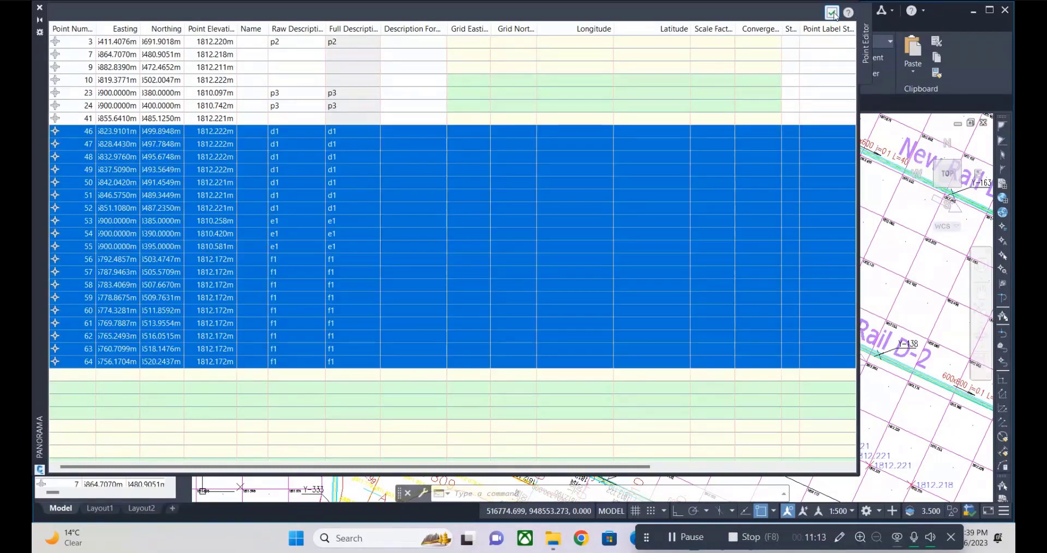
# Step: Close the Point Editor and review the 'survey level' CSV's point rows in Excel
pyautogui.click(831, 12)
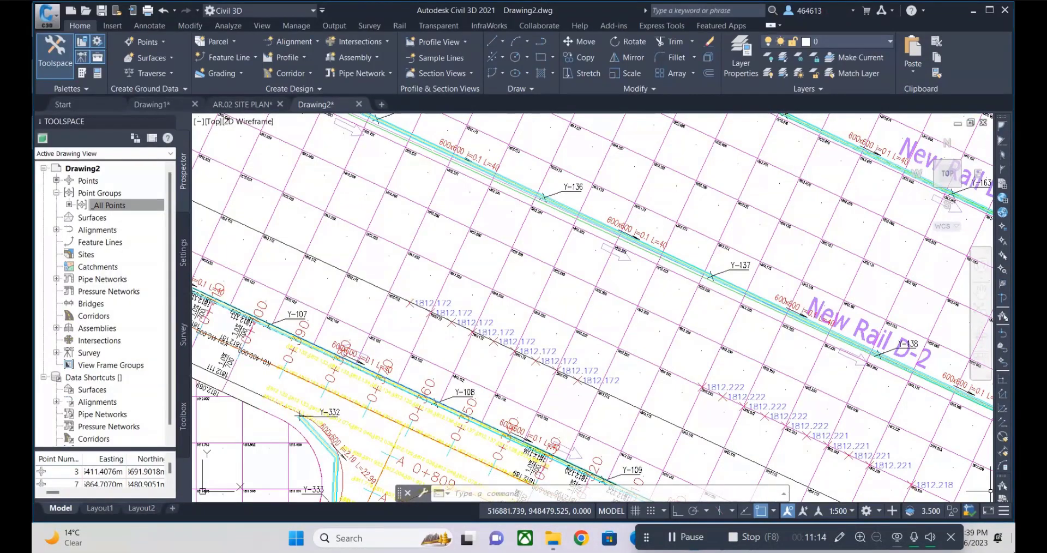
pyautogui.click(974, 10)
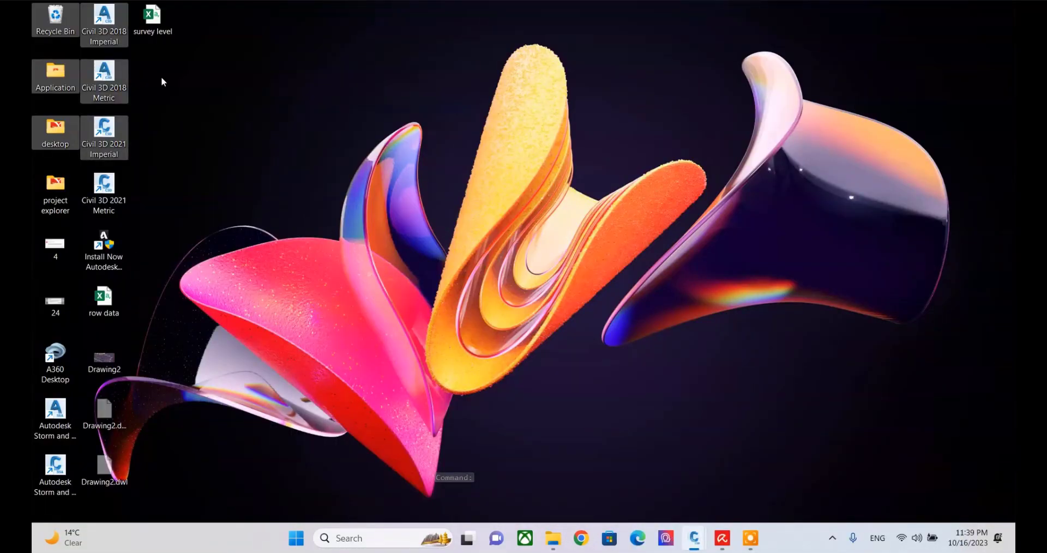
pyautogui.click(147, 20)
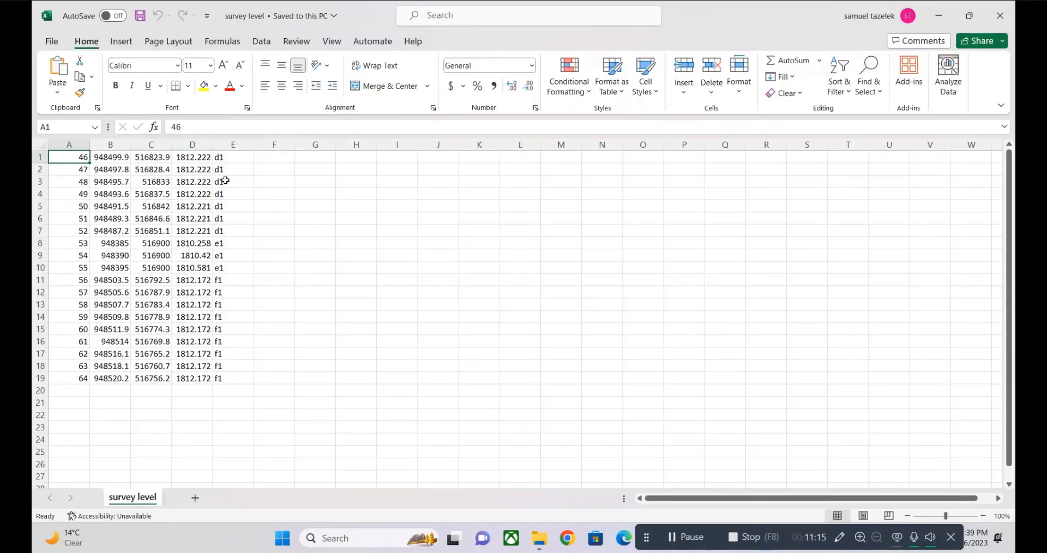
pyautogui.scroll(-2, 212, 259)
pyautogui.scroll(-5, 229, 299)
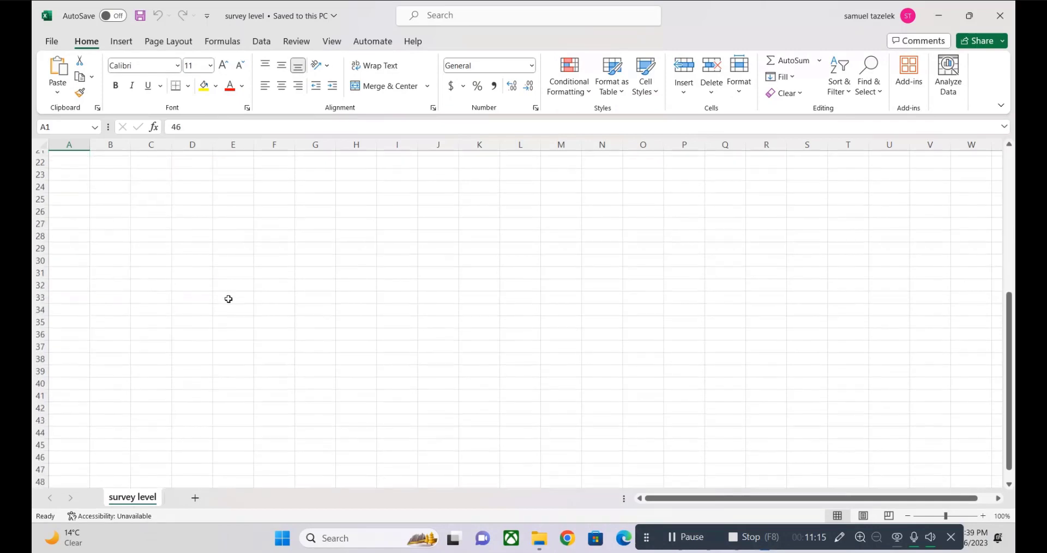
pyautogui.scroll(3, 229, 299)
pyautogui.click(939, 16)
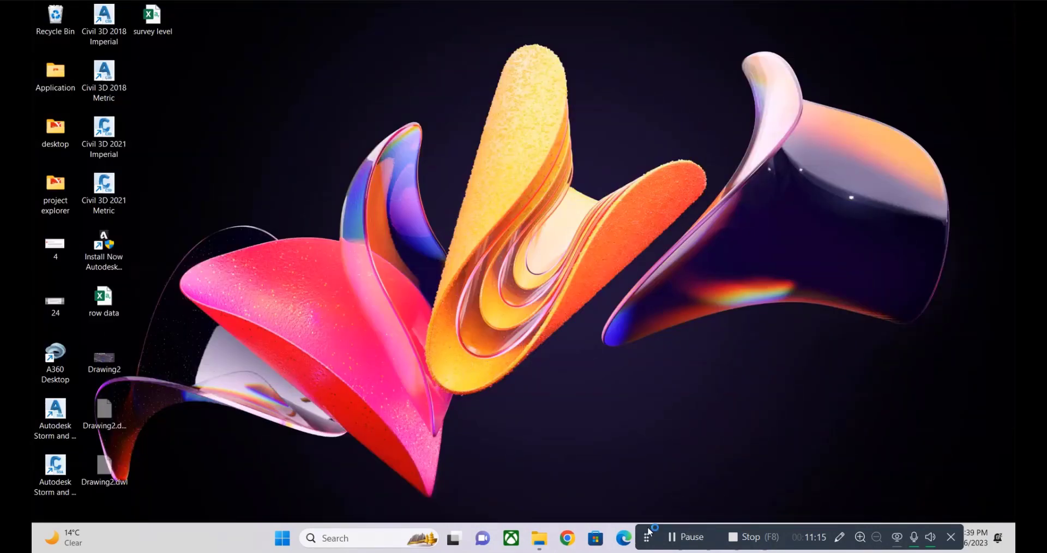
pyautogui.moveTo(680, 537)
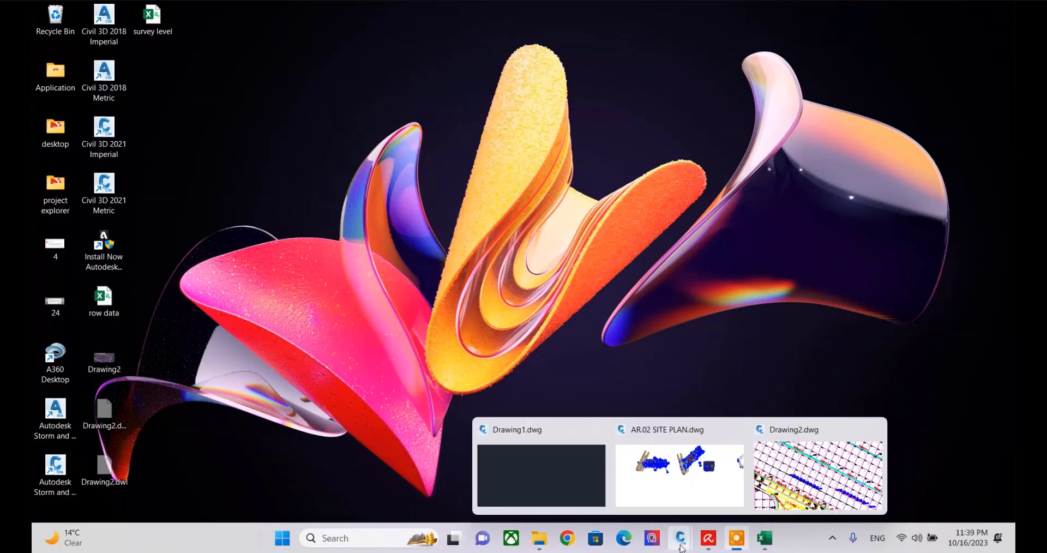
# Step: Restore Drawing2 and set its annotation scale to 1:200
pyautogui.click(804, 482)
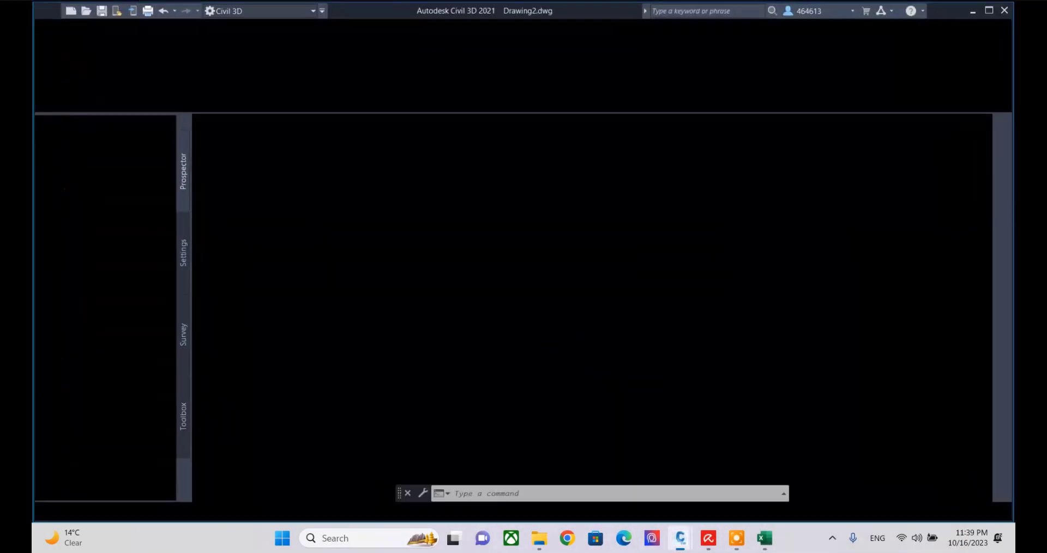
pyautogui.scroll(2, 474, 327)
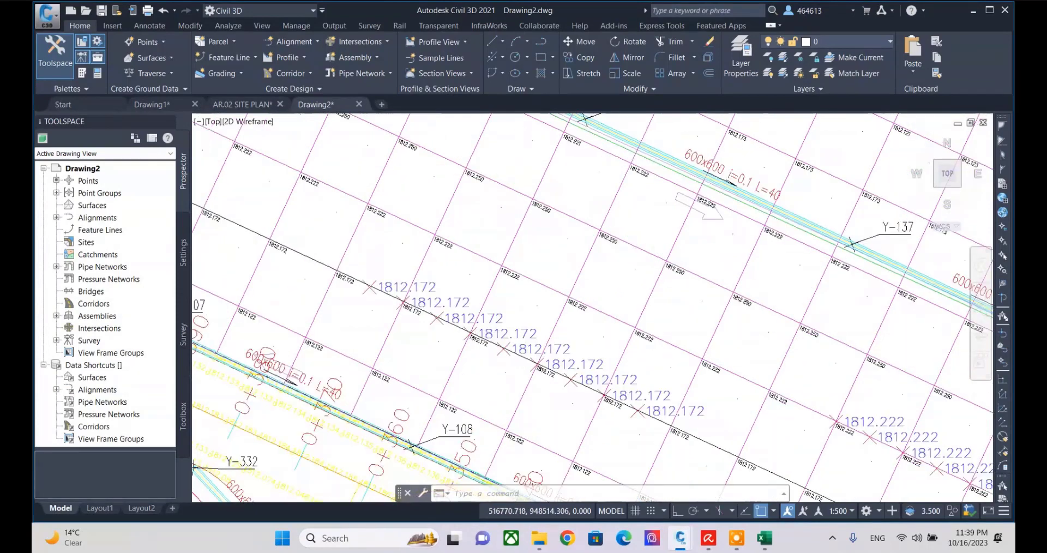
pyautogui.scroll(2, 475, 328)
pyautogui.click(839, 511)
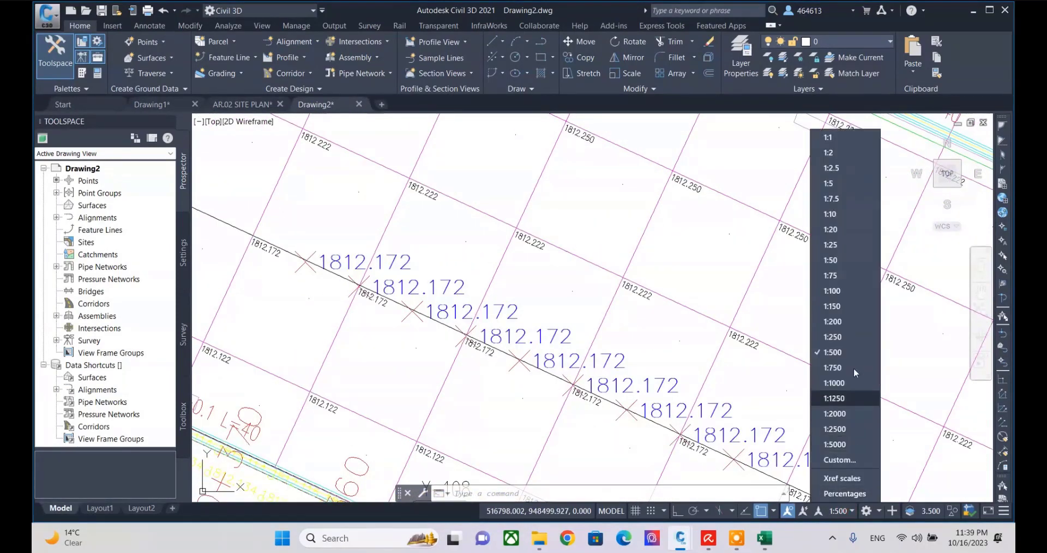
pyautogui.click(853, 322)
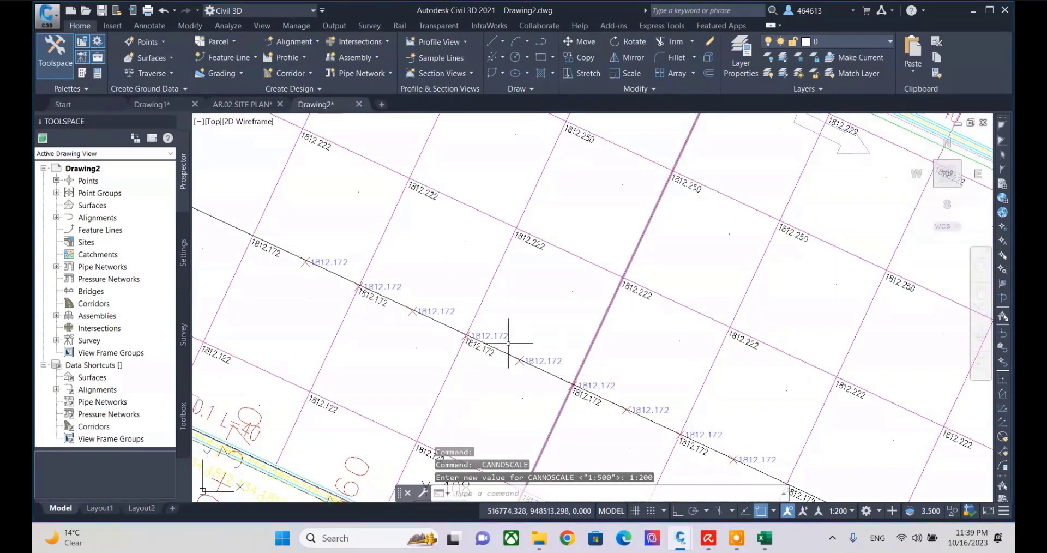
# Step: Zoom around the drawing to check the smaller point labels at 1:200
pyautogui.scroll(2, 509, 327)
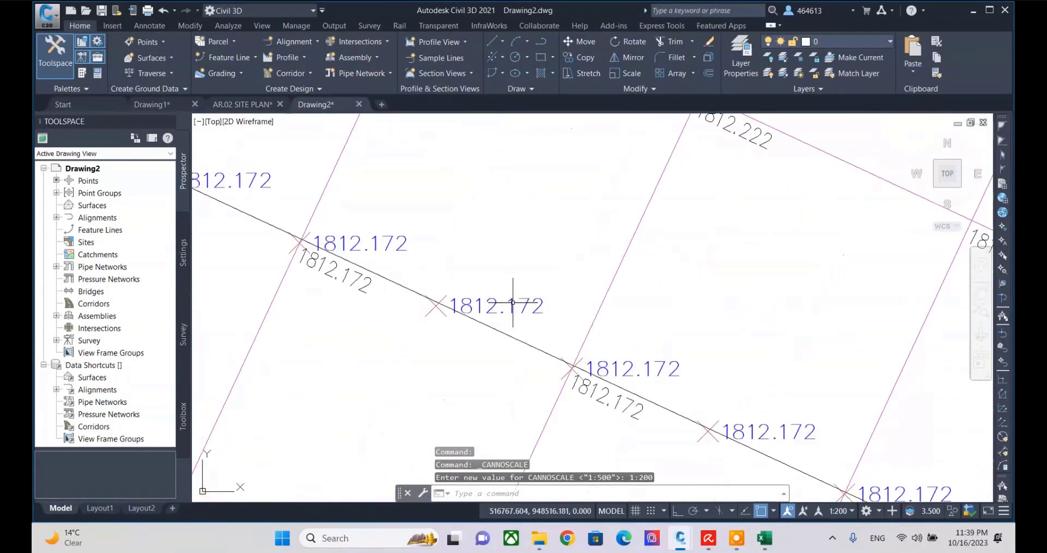
pyautogui.scroll(-3, 512, 302)
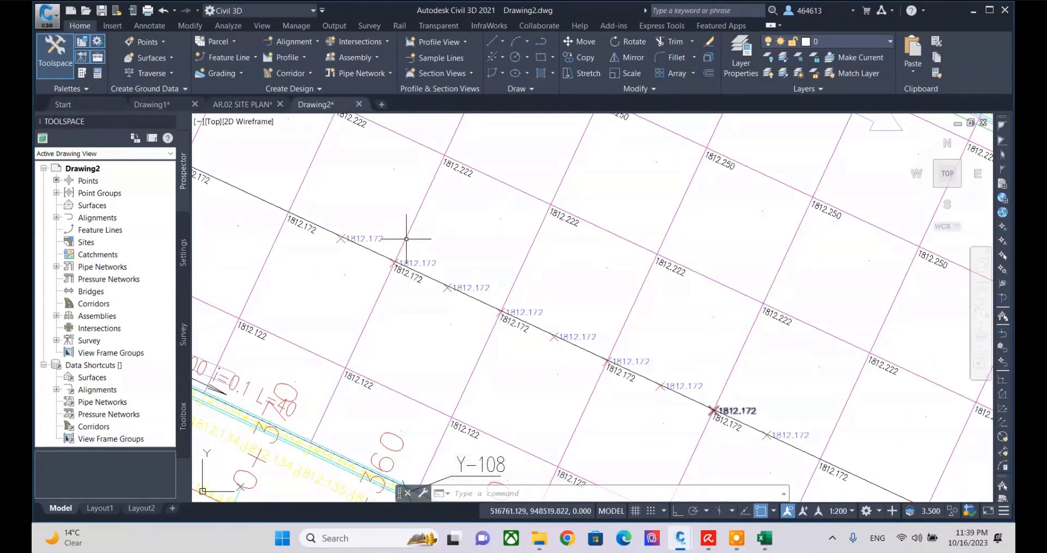
pyautogui.scroll(-3, 638, 357)
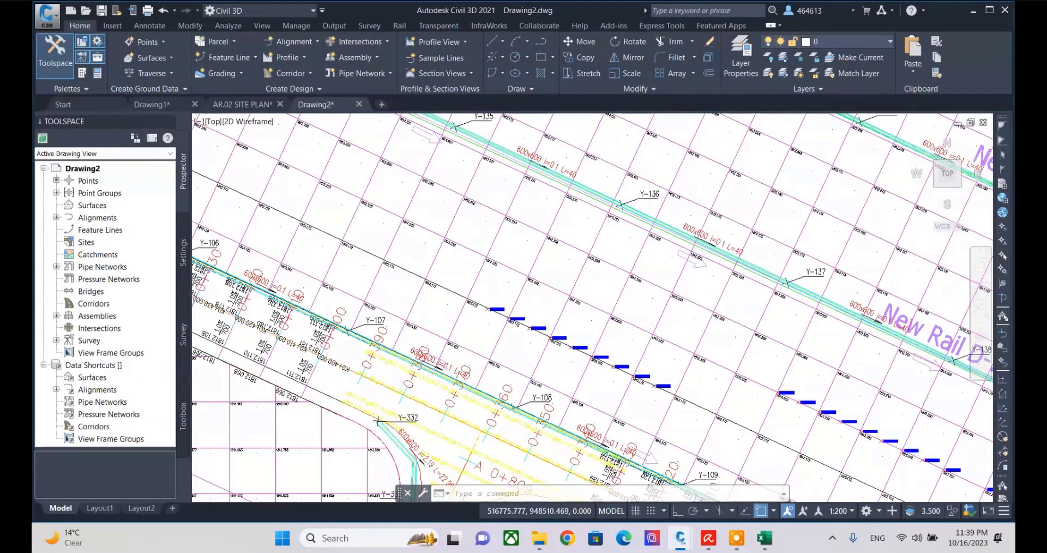
pyautogui.scroll(-3, 818, 425)
pyautogui.scroll(3, 771, 409)
pyautogui.scroll(3, 662, 420)
pyautogui.scroll(-5, 608, 393)
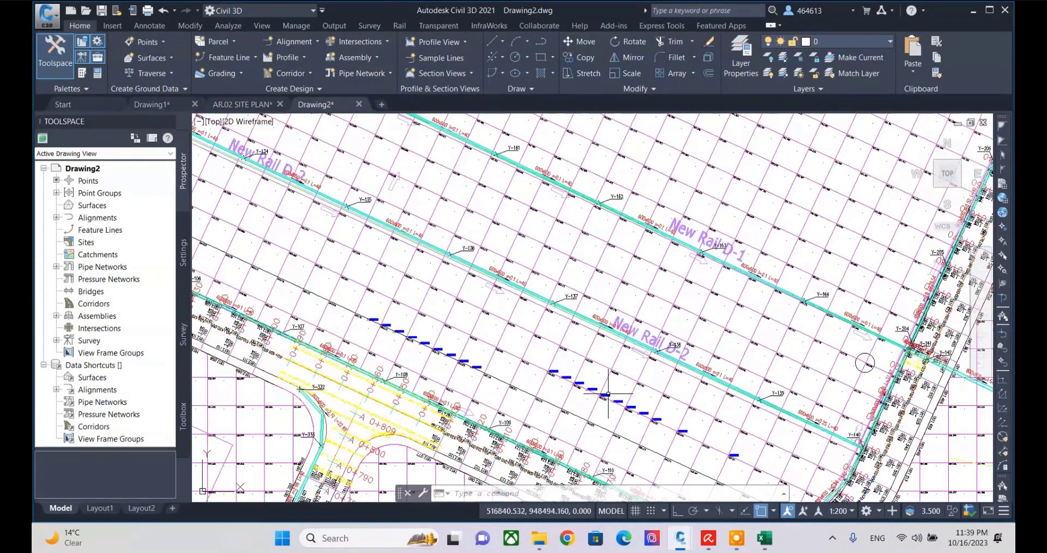
pyautogui.scroll(-3, 620, 311)
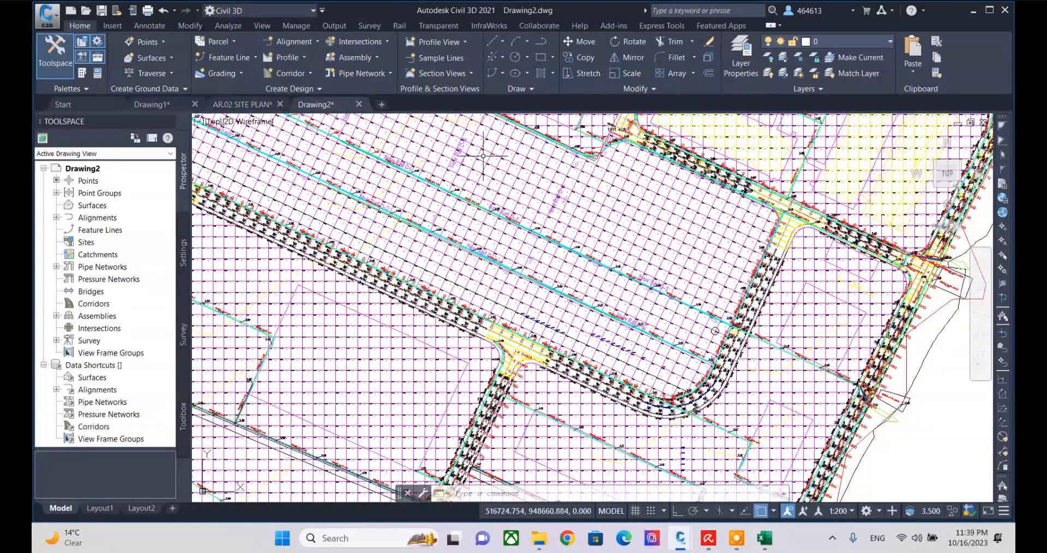
pyautogui.scroll(3, 482, 156)
pyautogui.scroll(3, 617, 436)
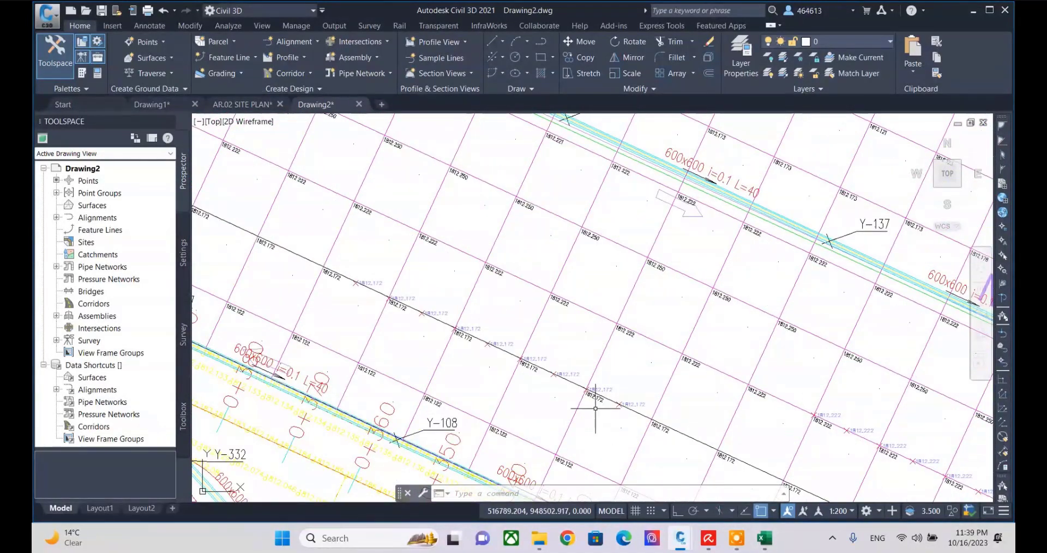
pyautogui.scroll(3, 604, 400)
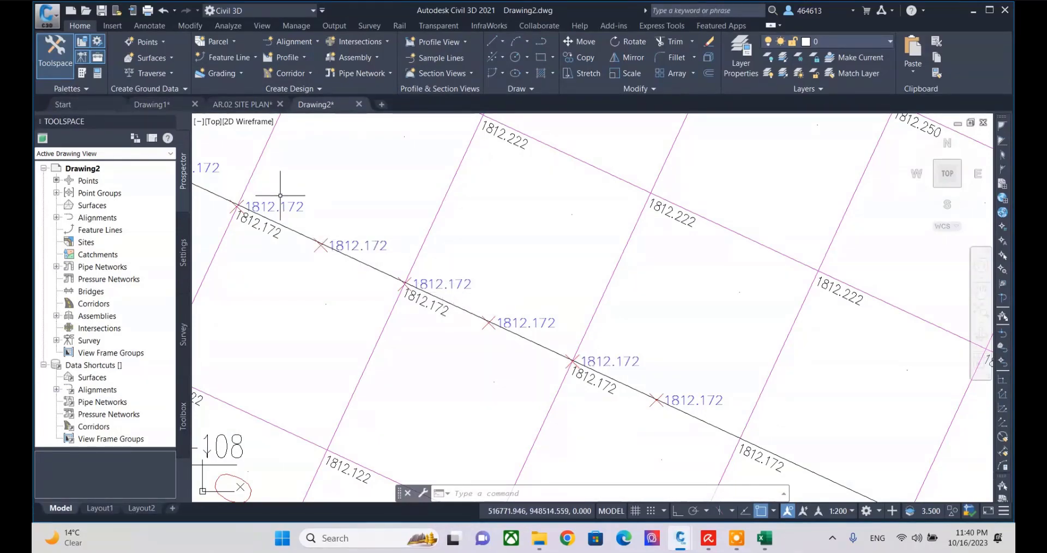
pyautogui.scroll(-5, 444, 276)
pyautogui.scroll(-3, 518, 264)
pyautogui.scroll(5, 518, 263)
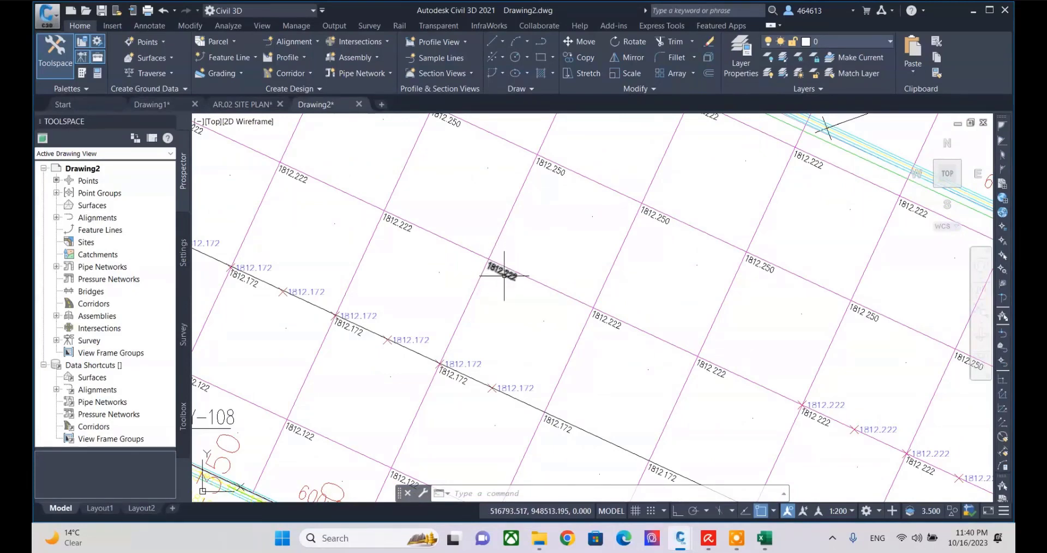
pyautogui.scroll(-2, 791, 479)
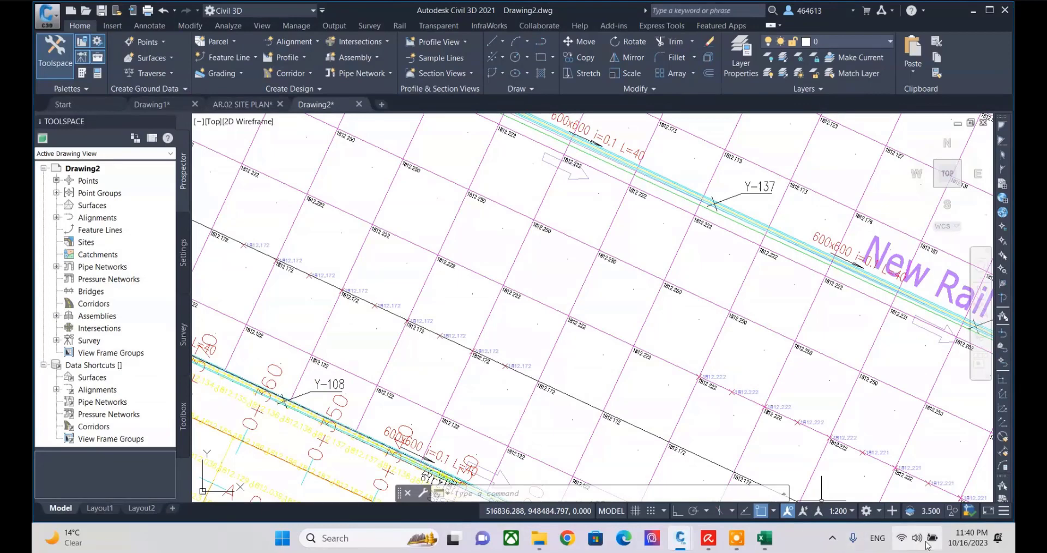
pyautogui.click(736, 539)
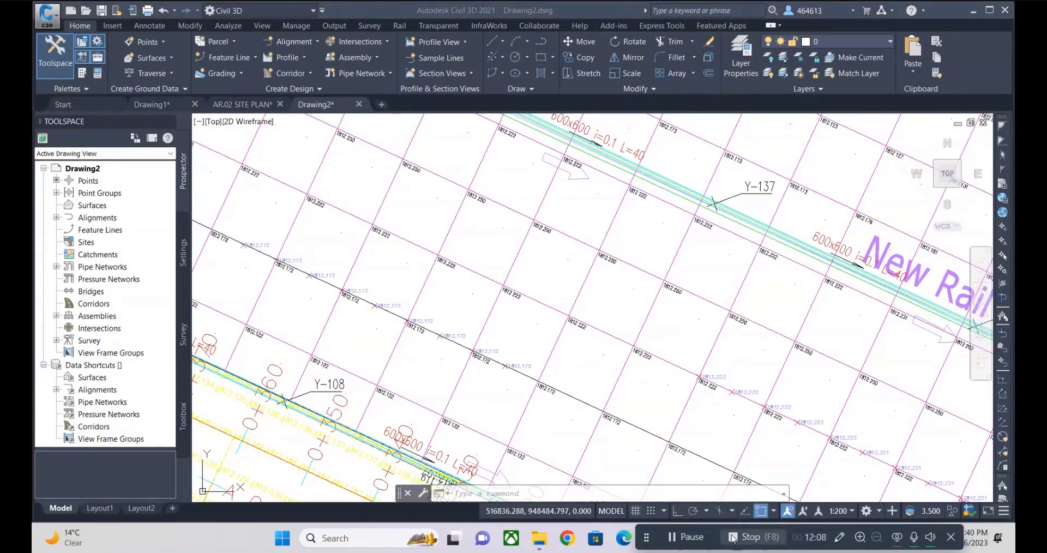